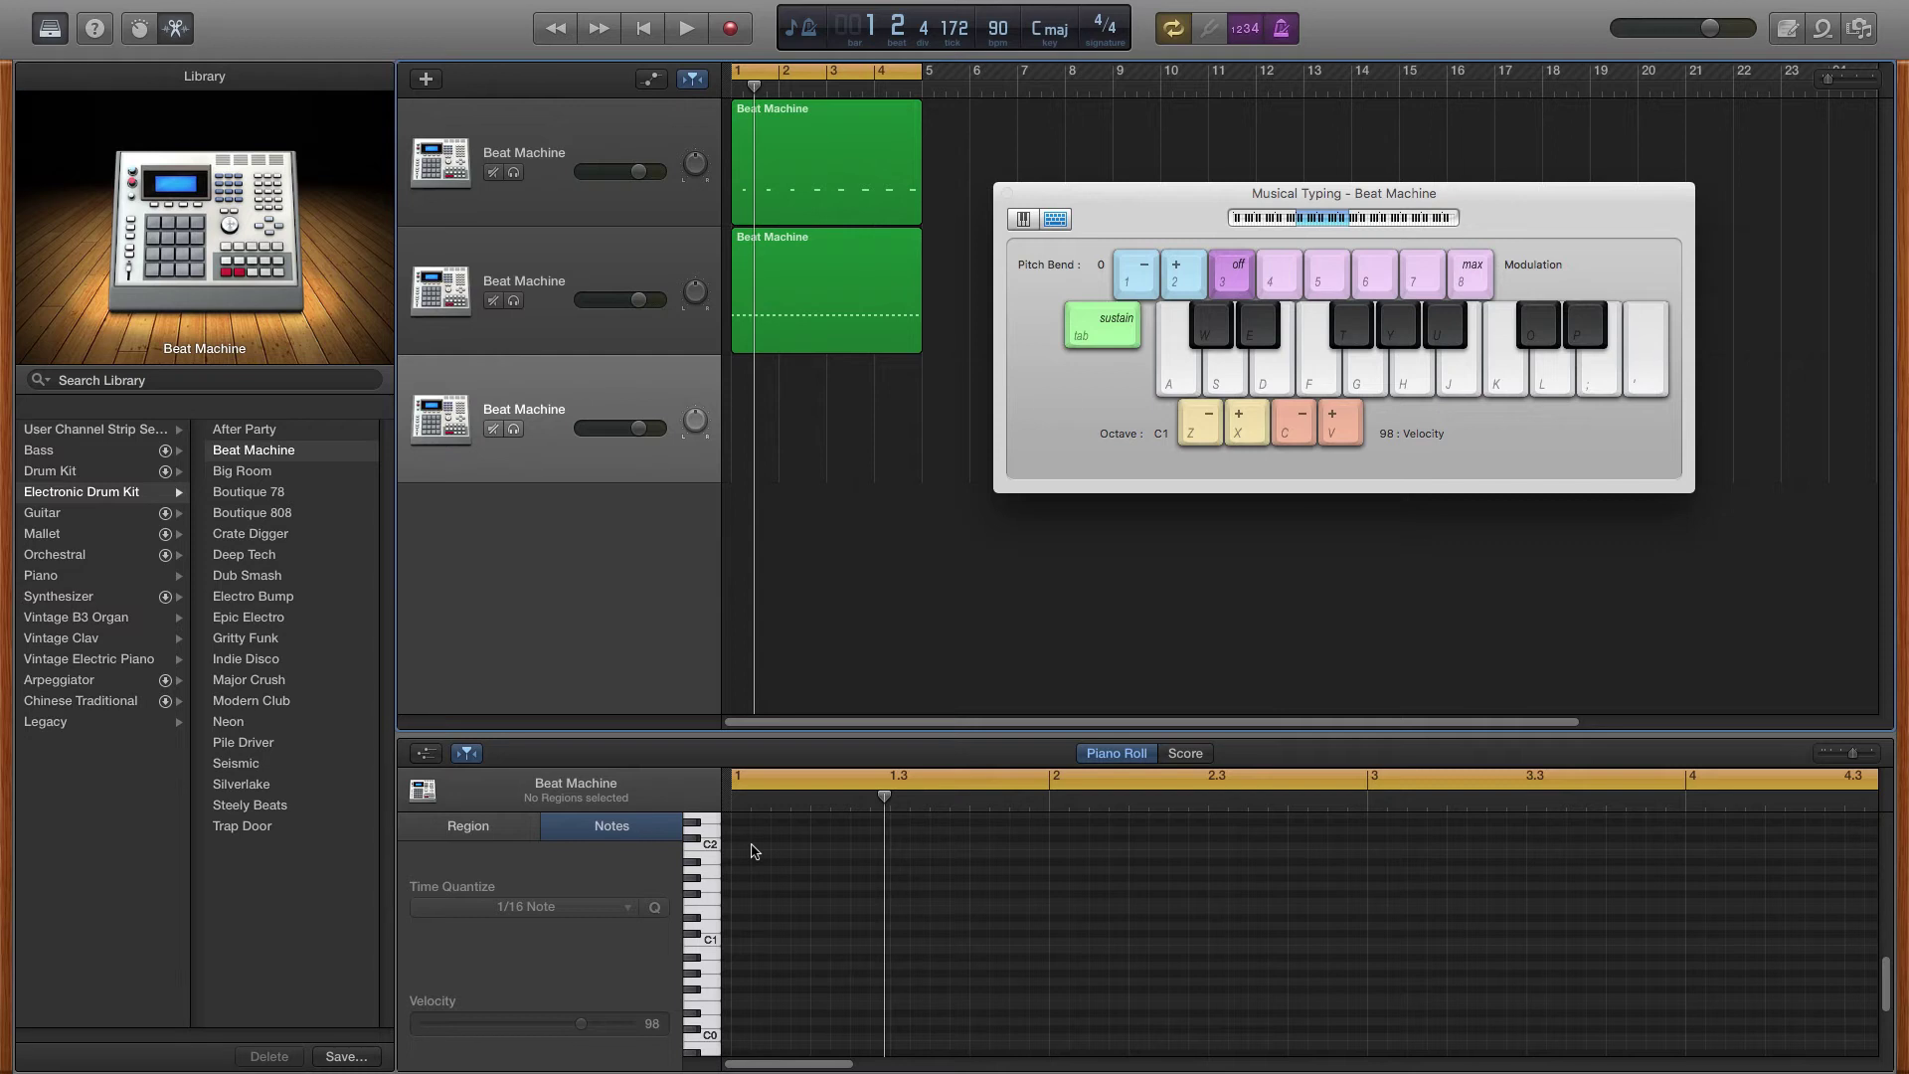
- Play back the two recorded Beat Machine tracks and select the empty third track
key(space)
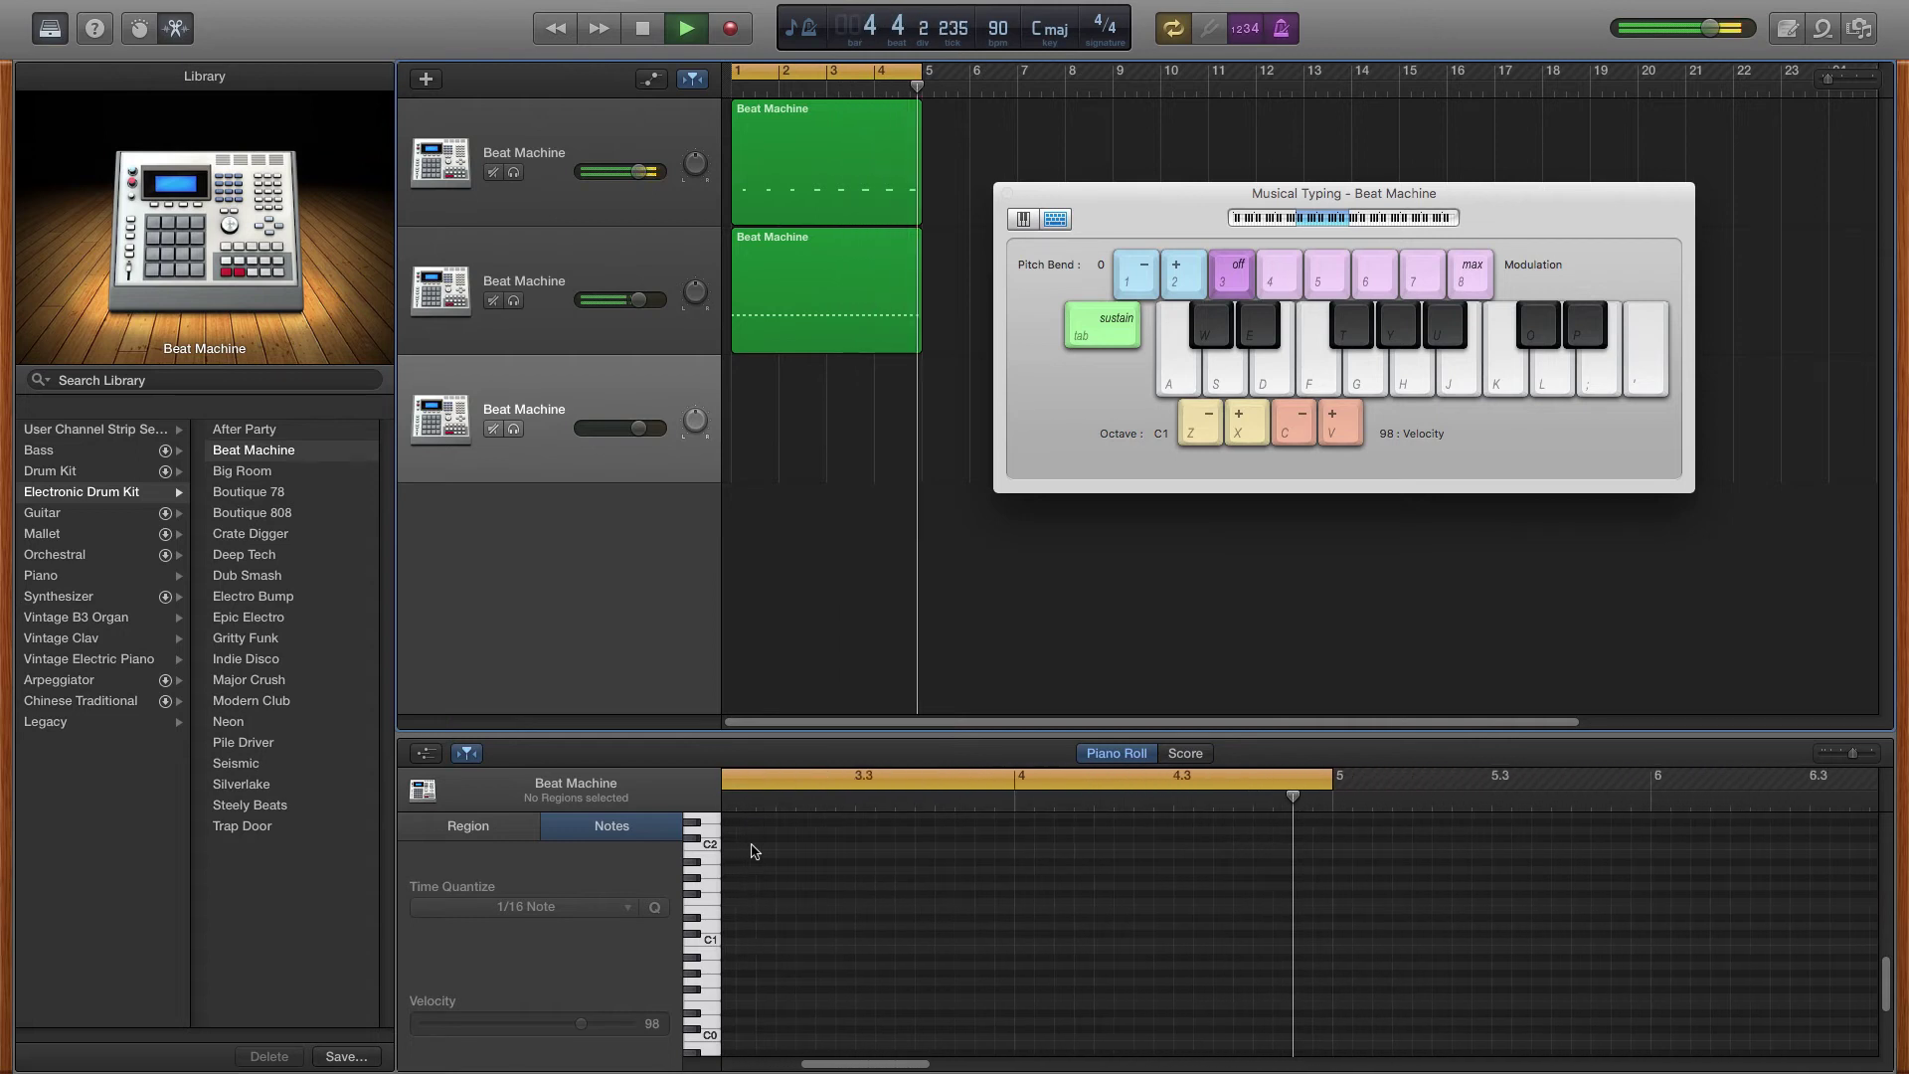
key(space)
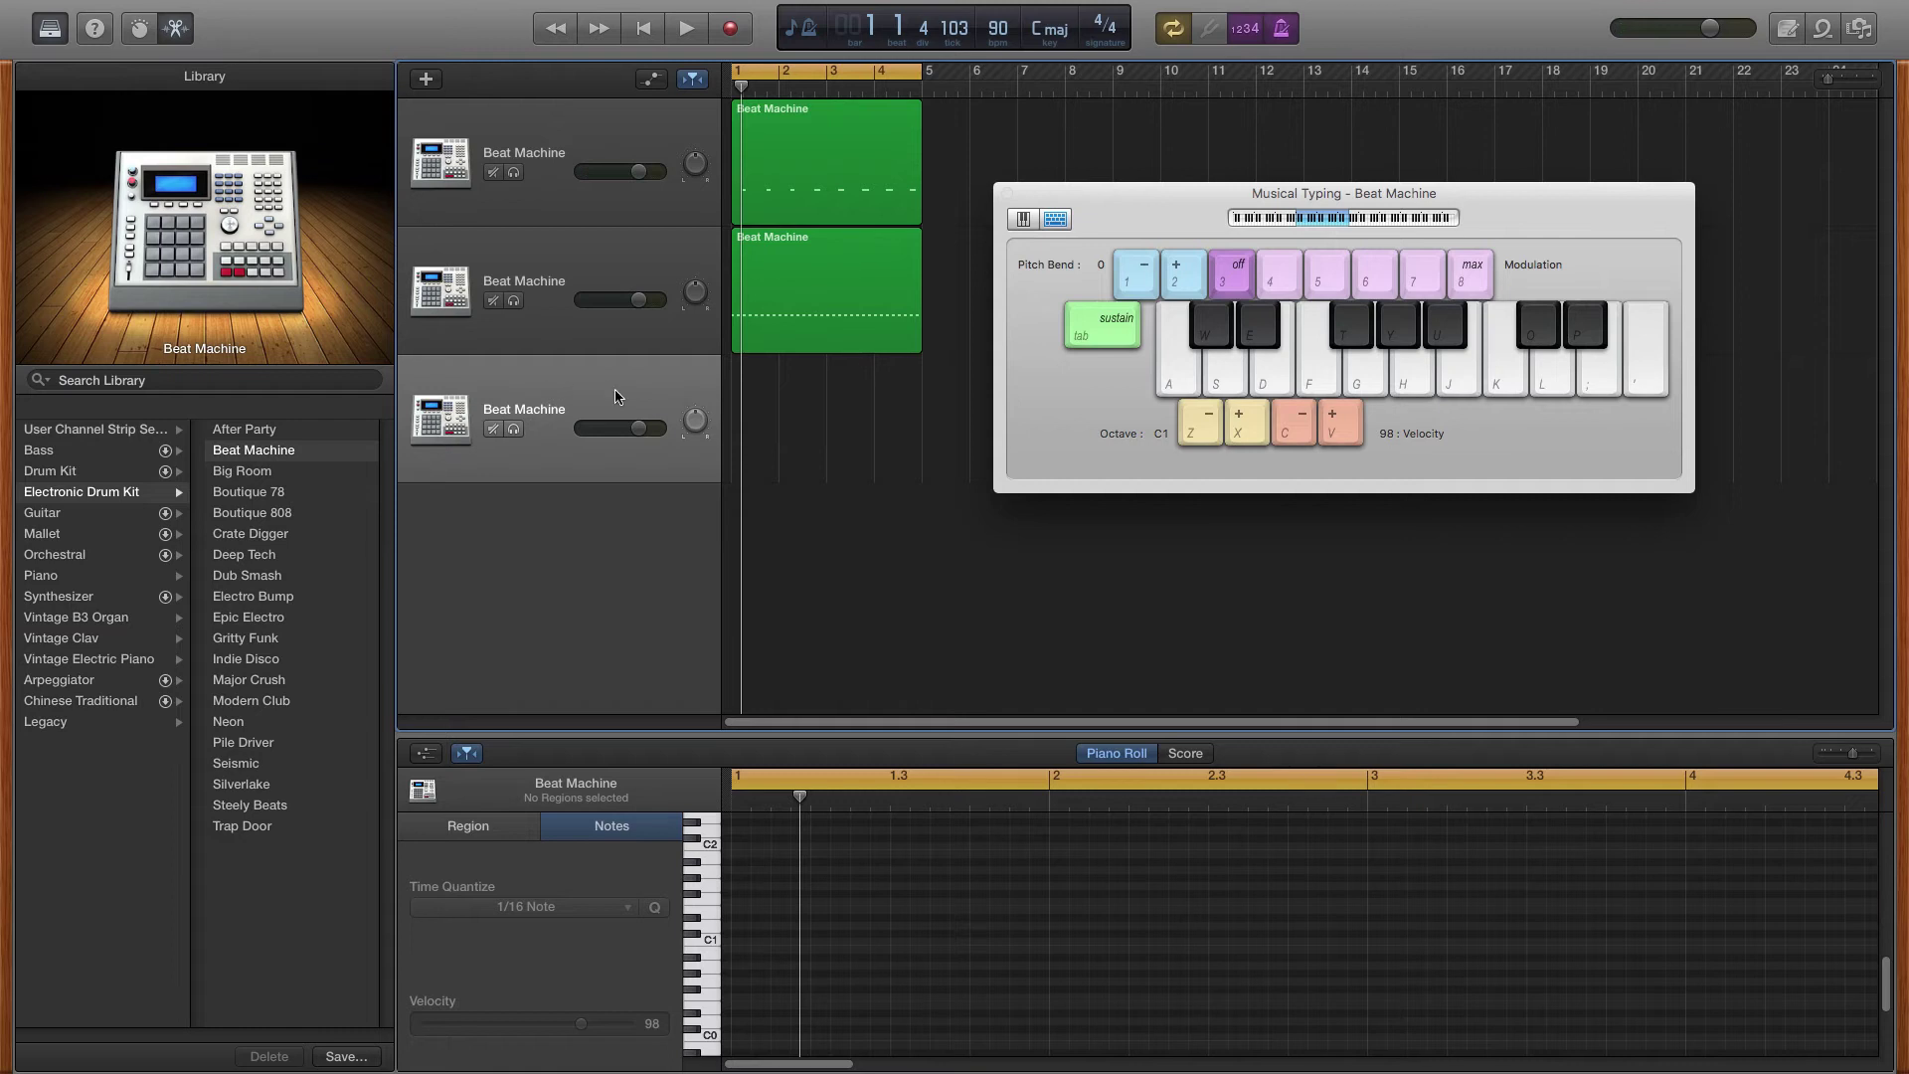
click(541, 139)
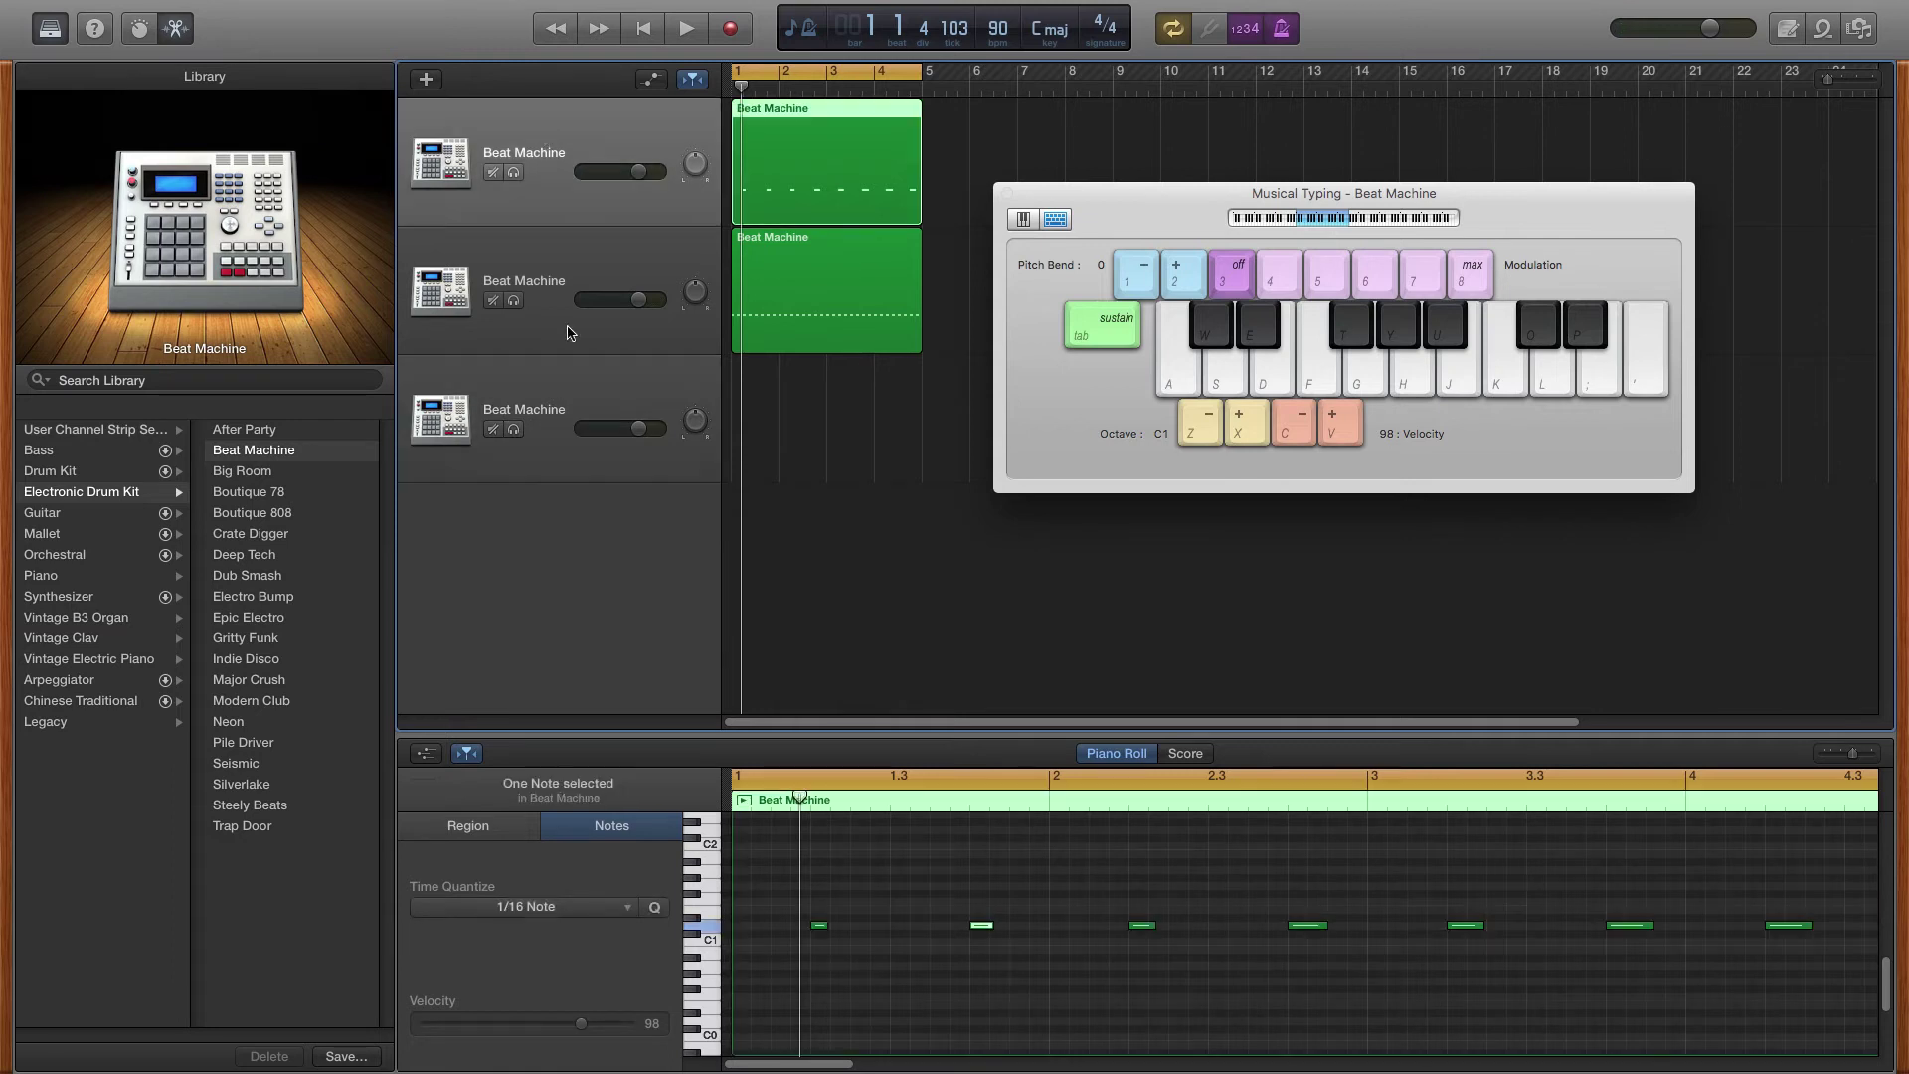
click(562, 298)
click(501, 415)
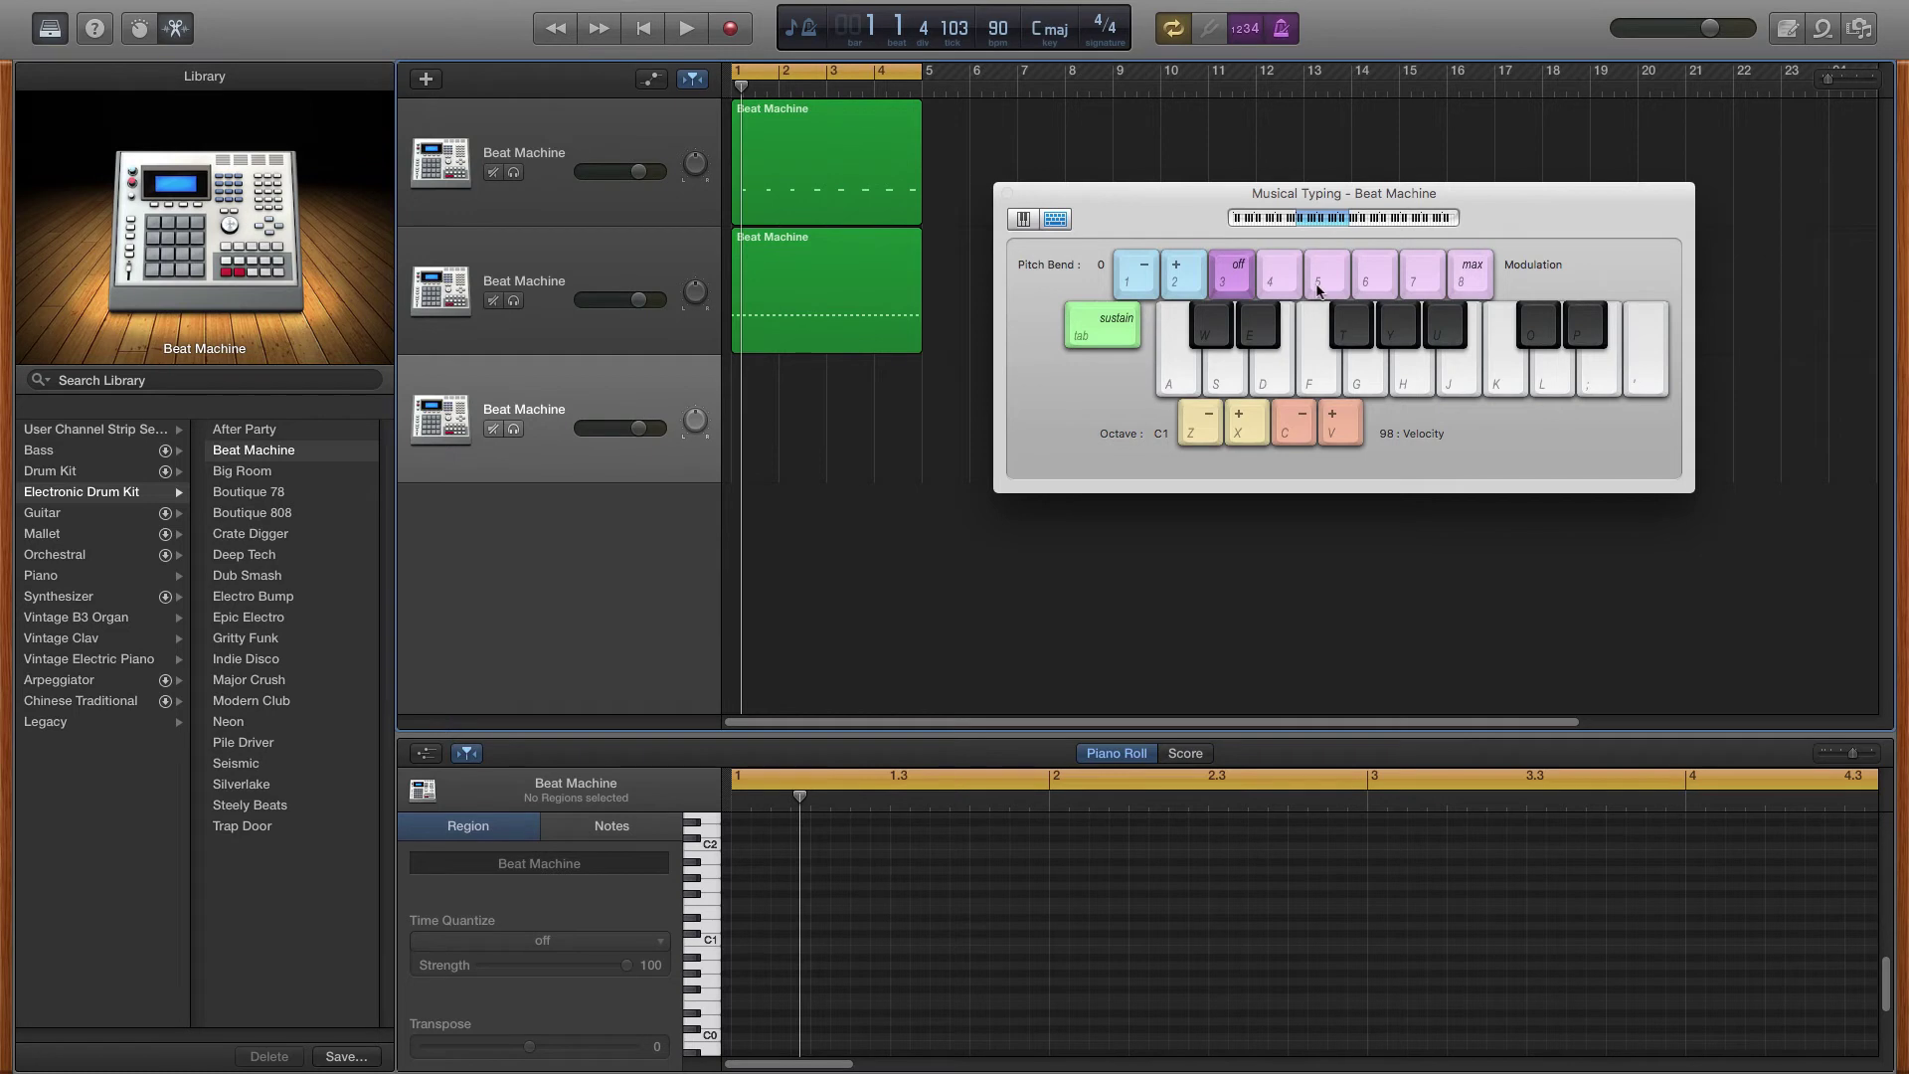
- Lower the Musical Typing octave to C0 and try out the drum sounds across that range
key(a)
key(z)
key(a)
key(d)
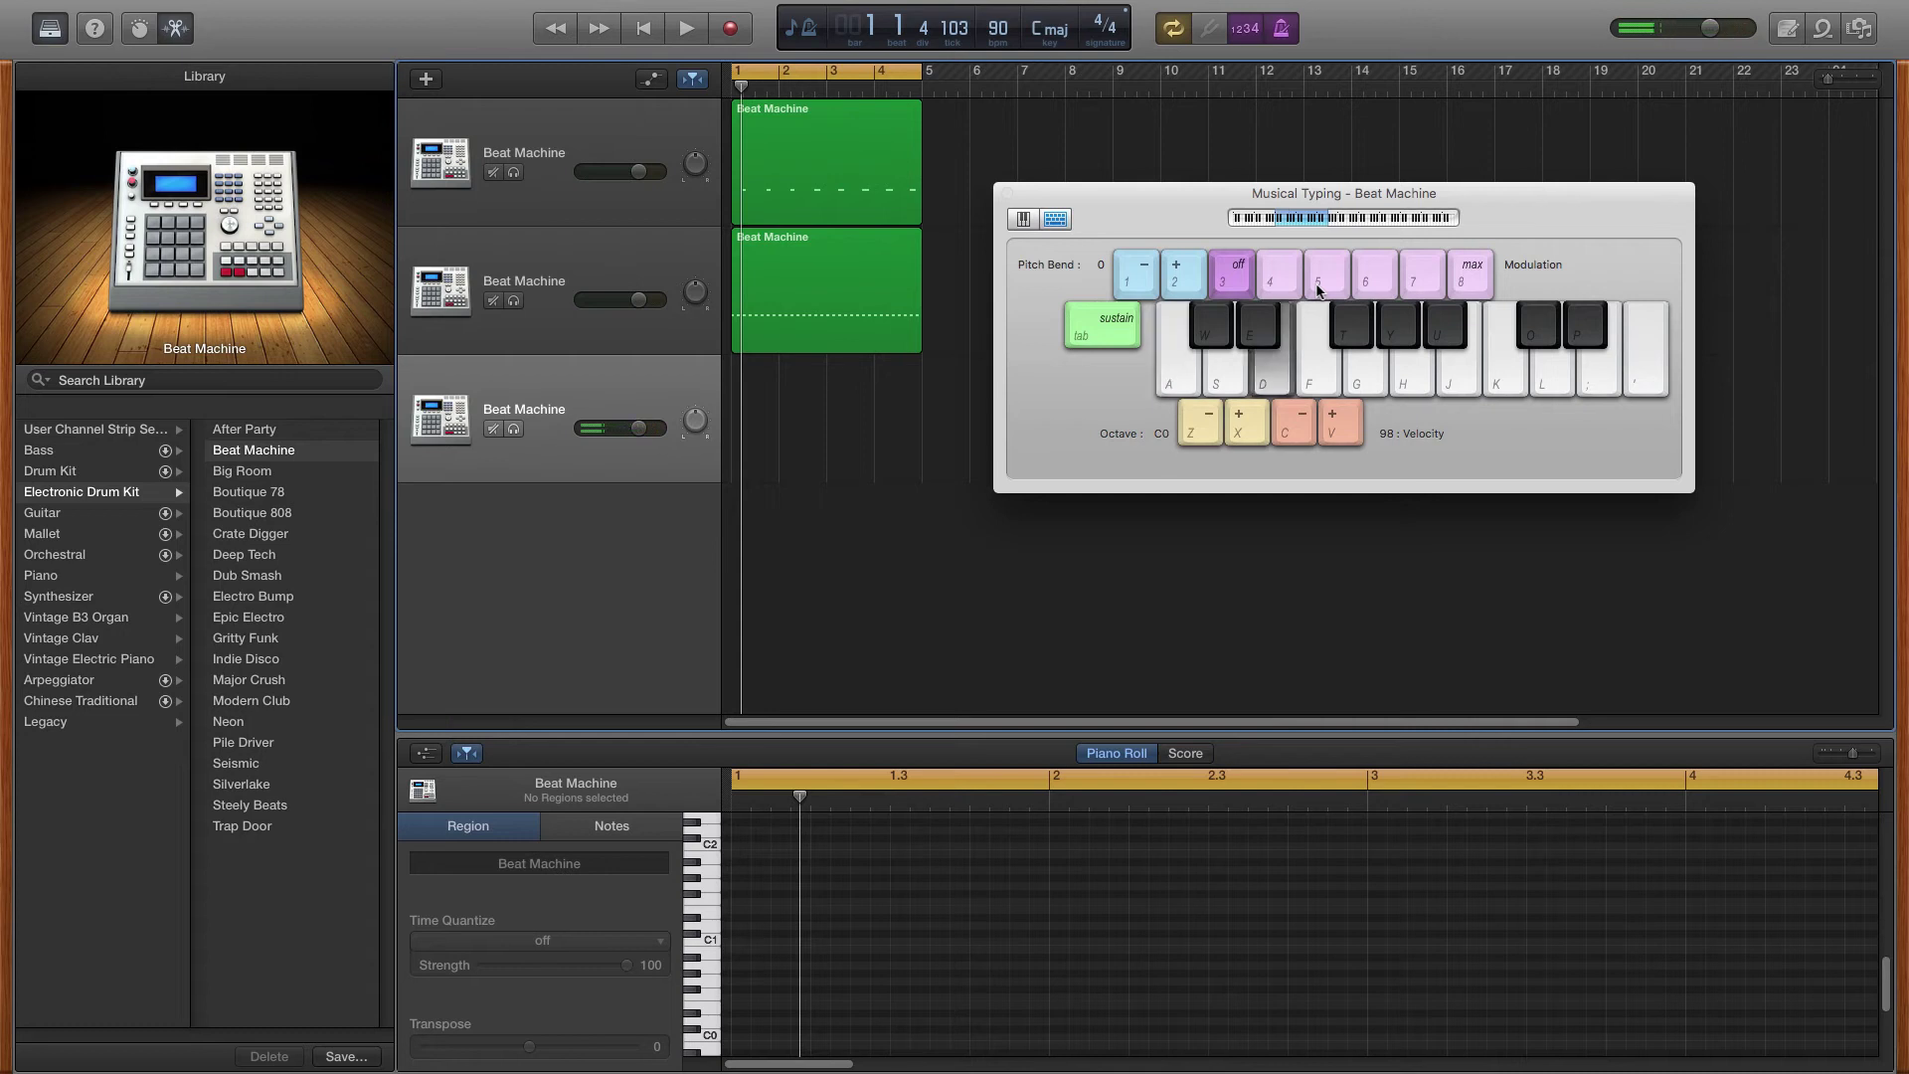
key(h)
key(k)
key(l)
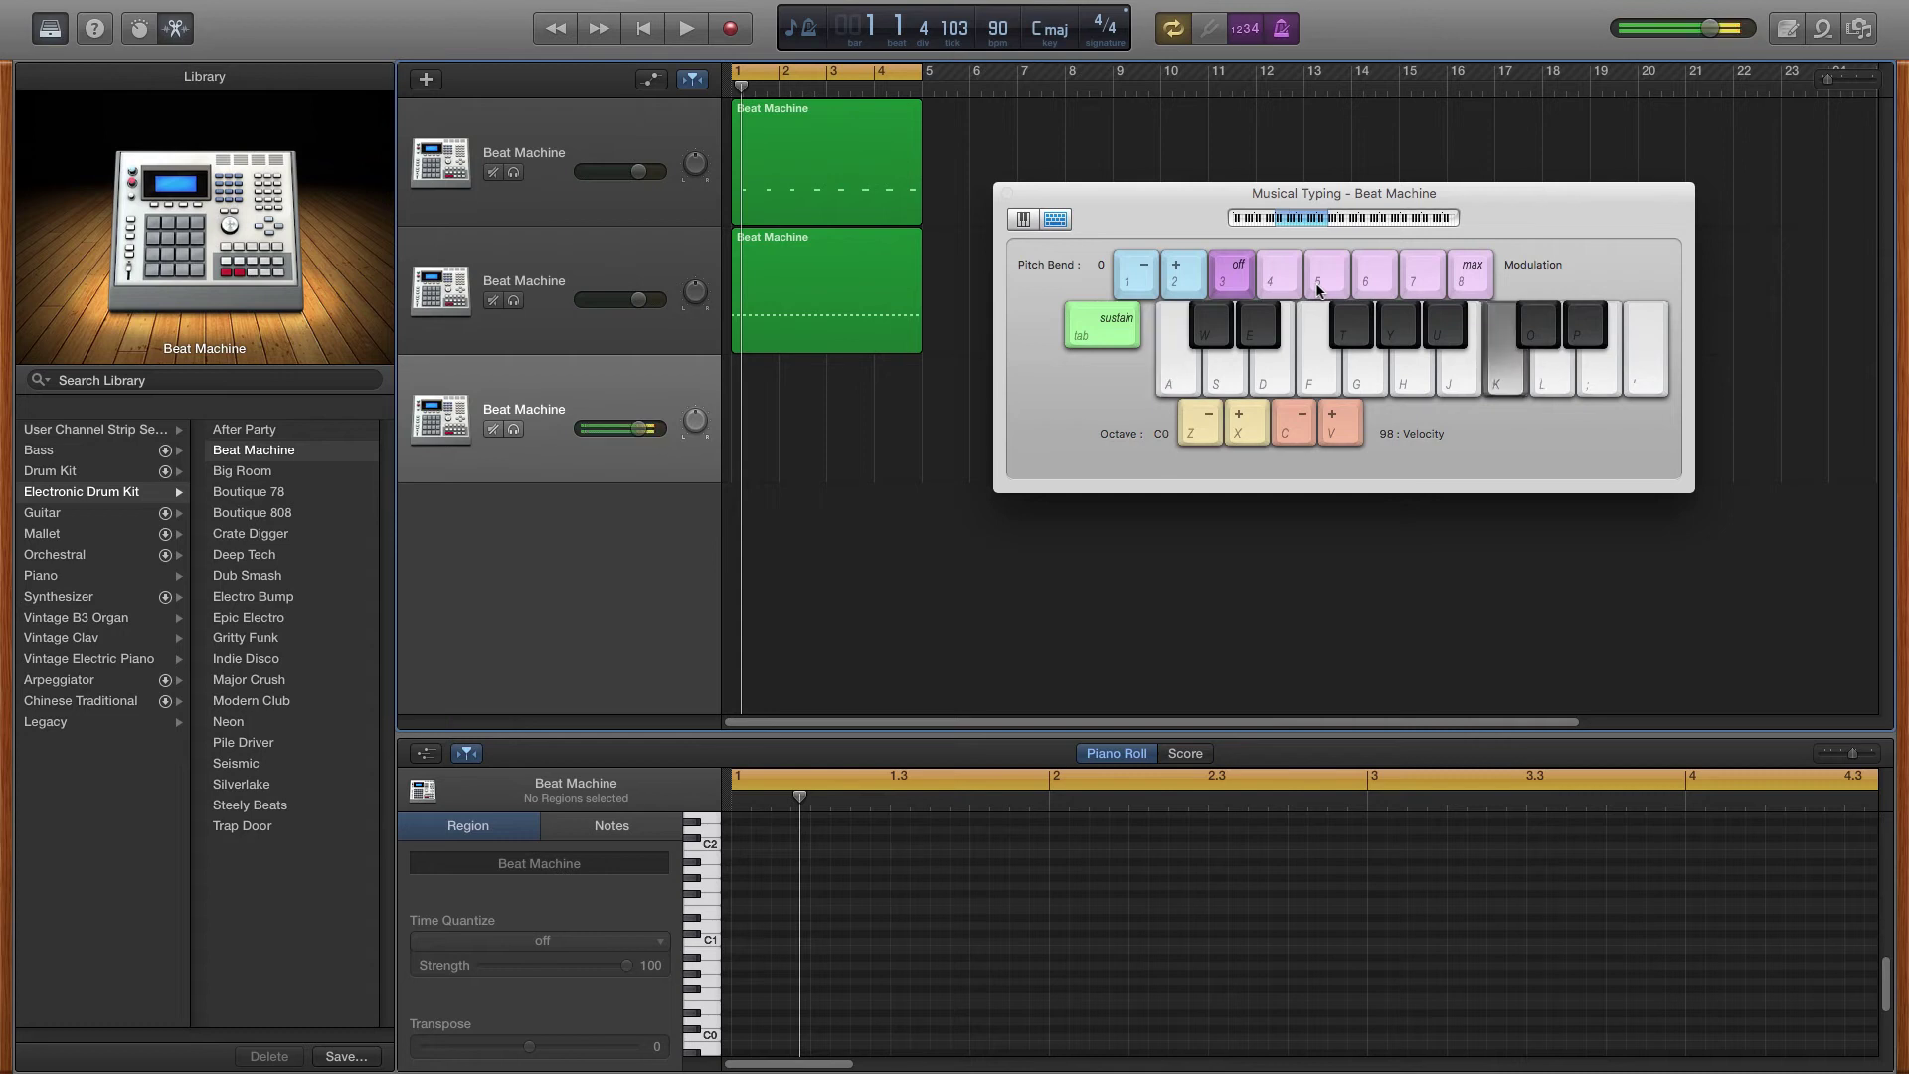
key(l)
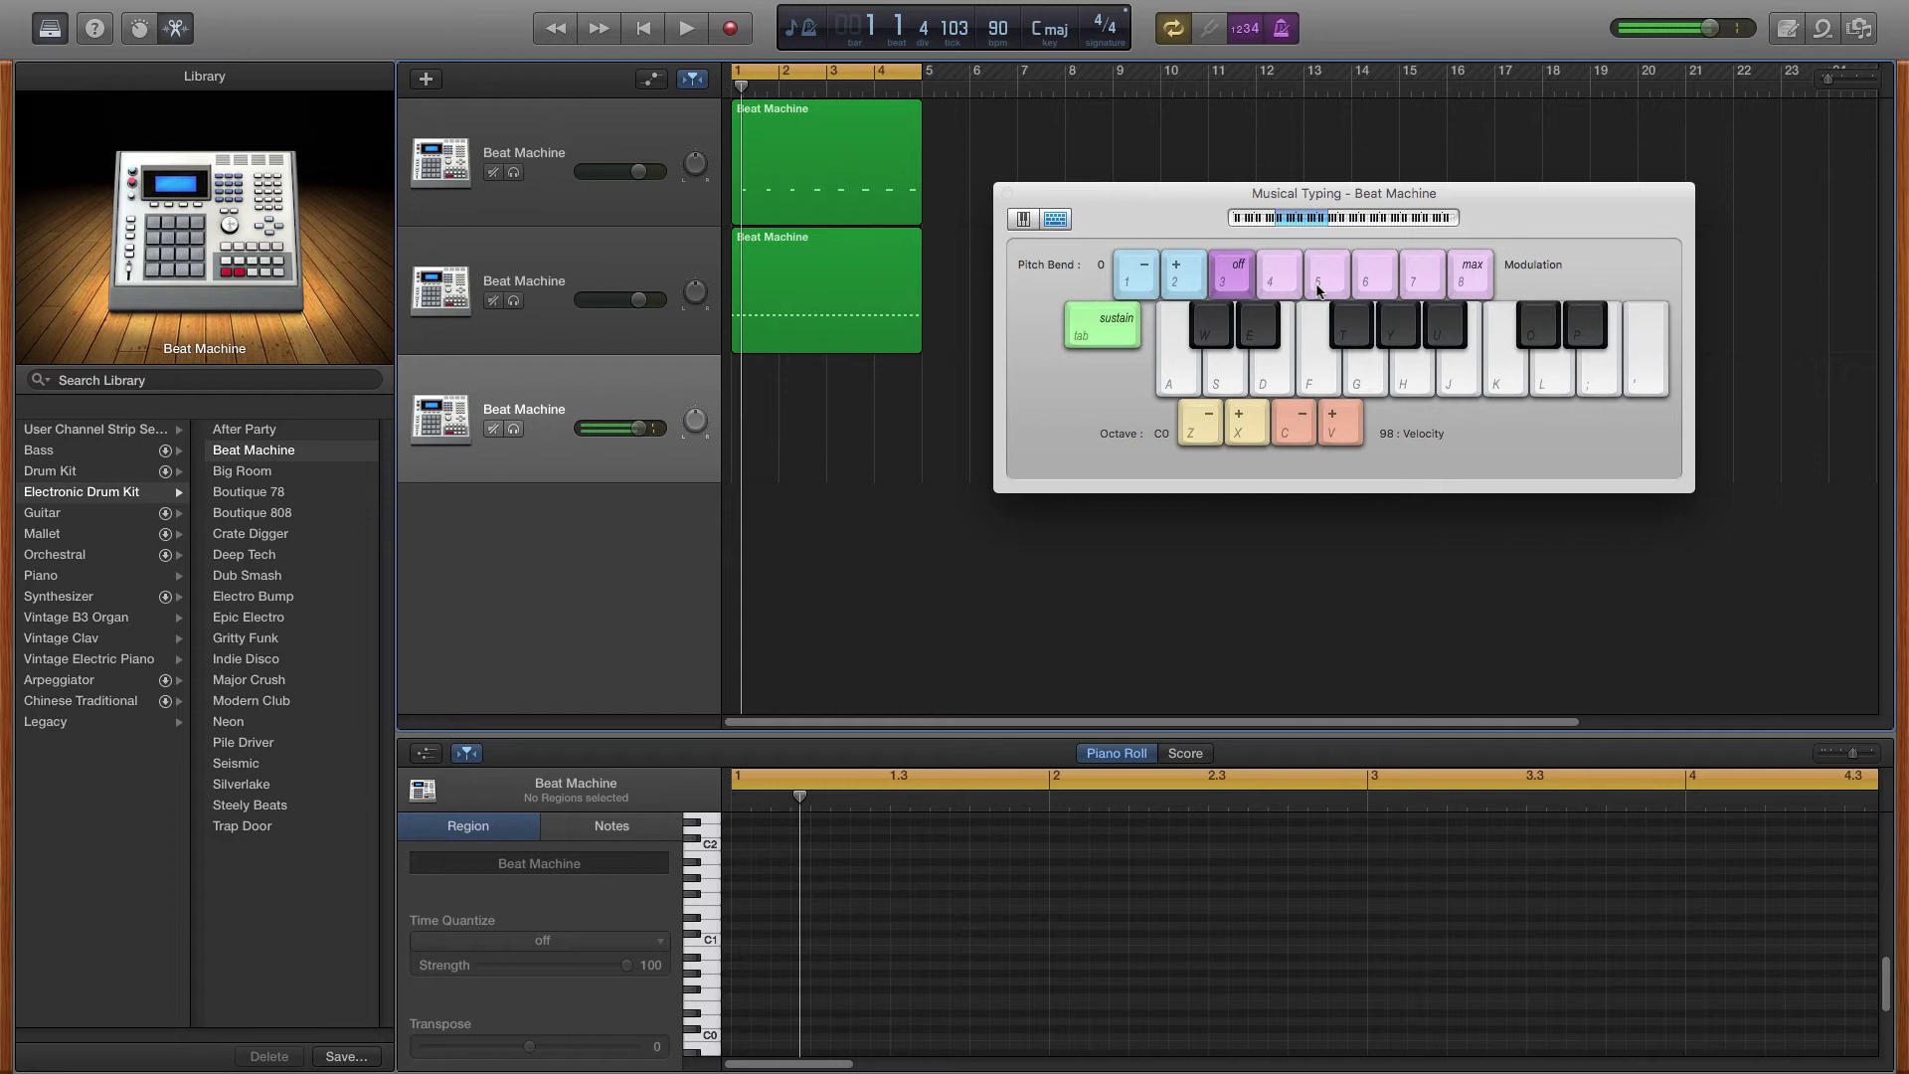
key(u)
key(p)
key(apostrophe)
- Raise the Musical Typing octave to C1 and try out its drum sounds, finishing on the C1 bass drum
key(x)
key(apostrophe)
key(a)
key(s)
key(d)
key(f)
key(f)
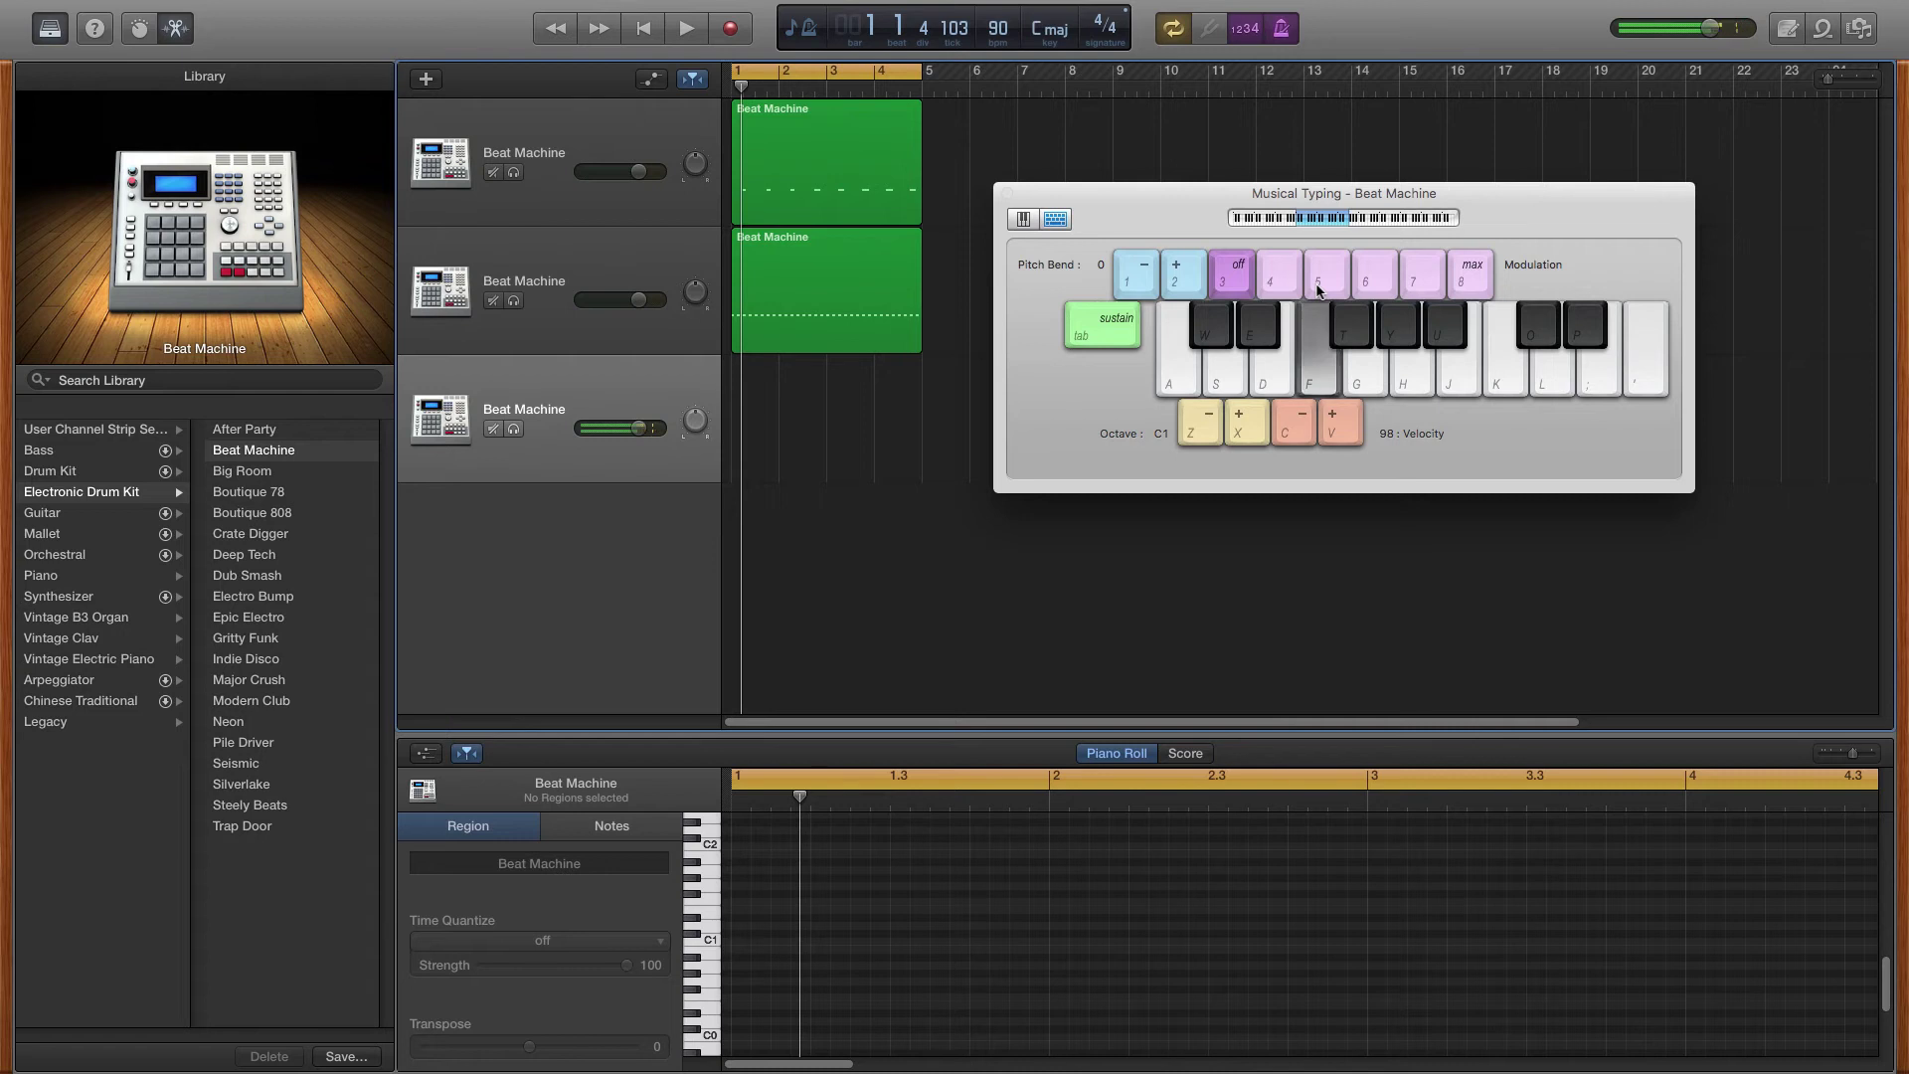
key(g)
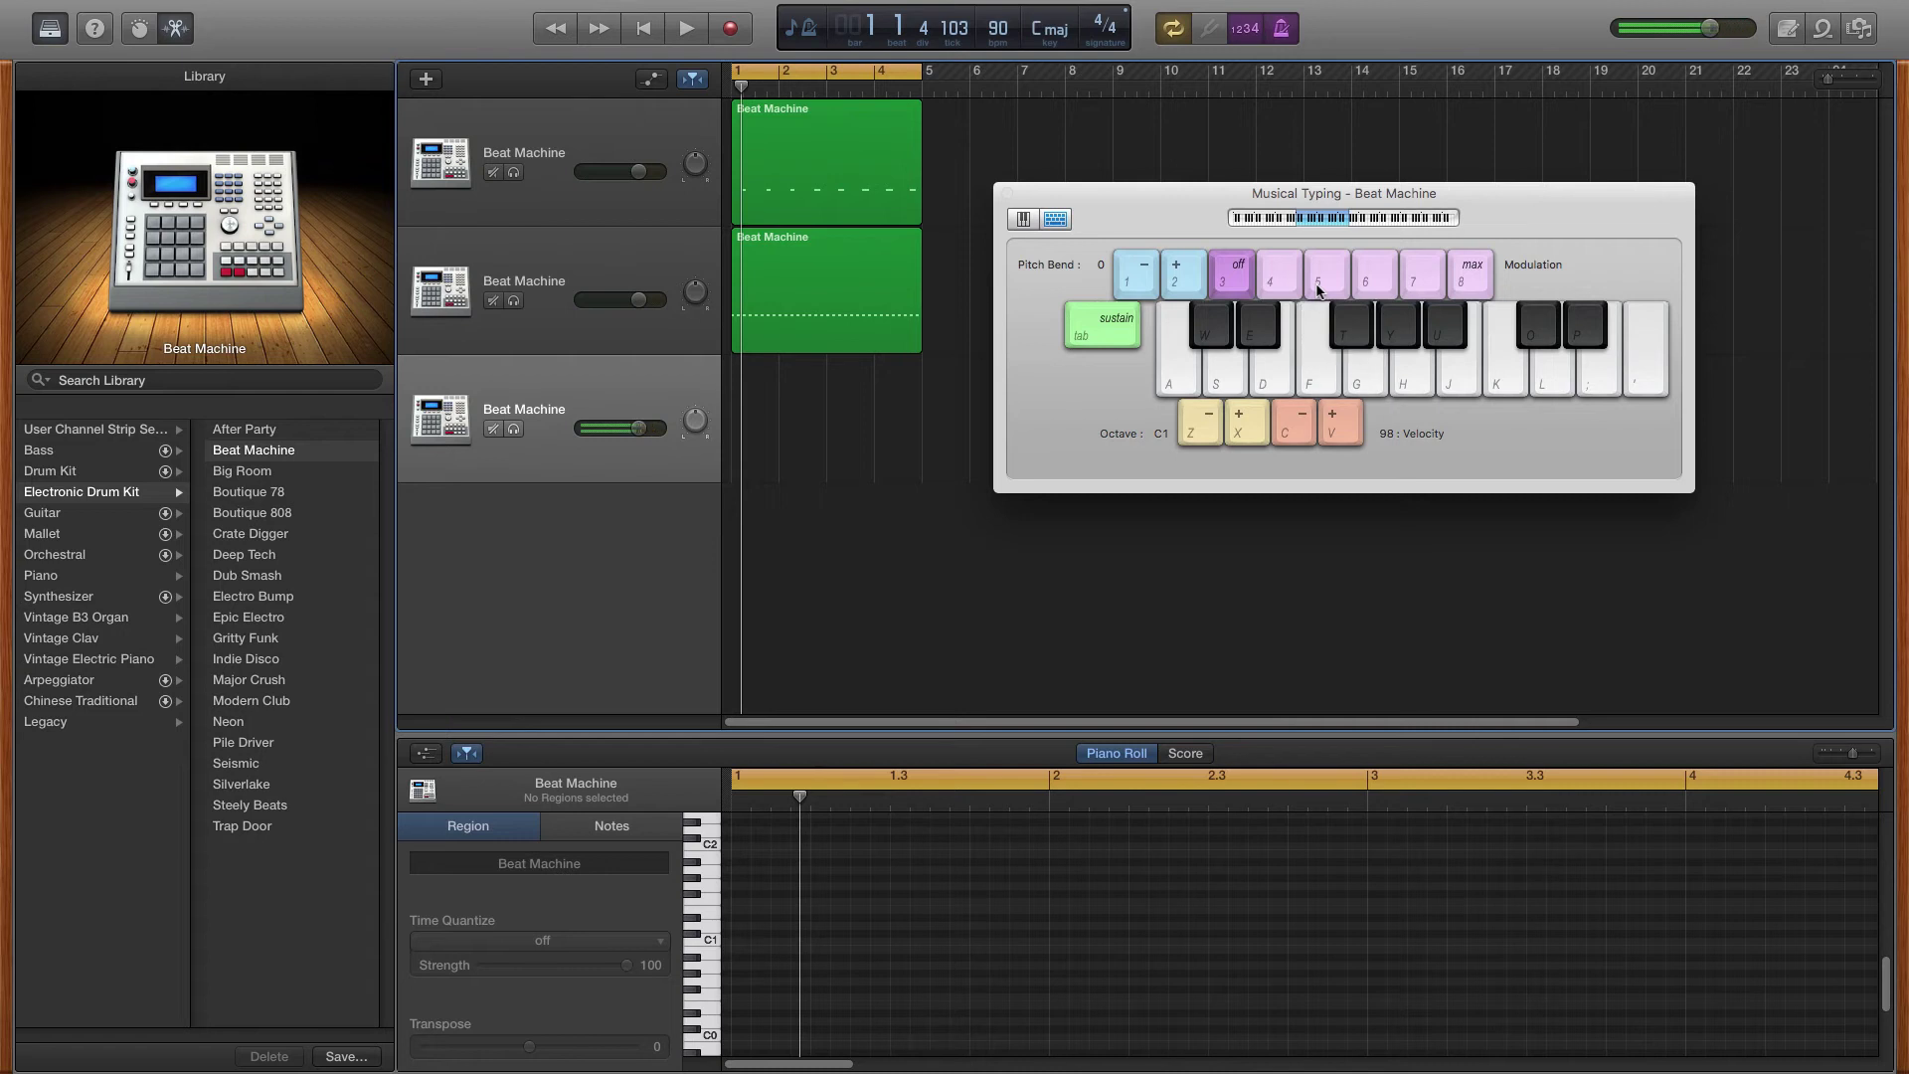
key(a)
key(s)
key(a)
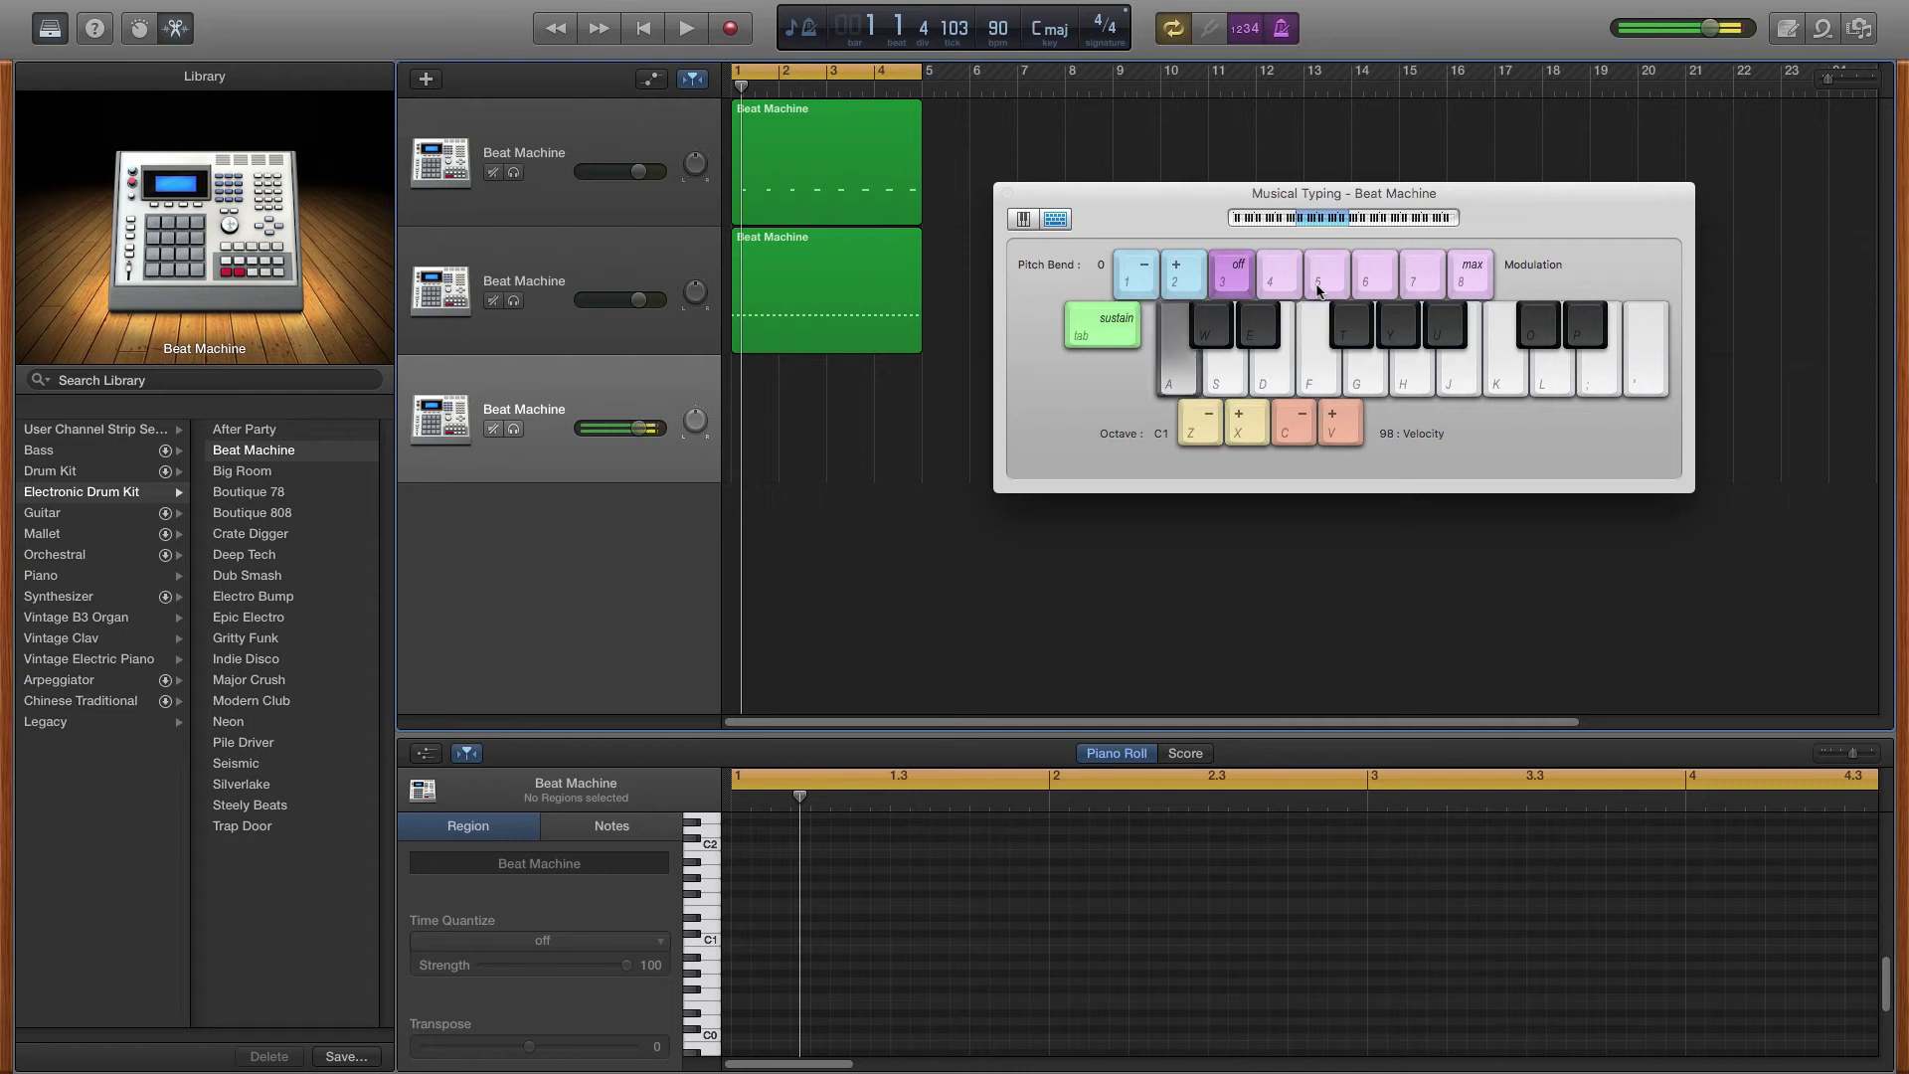
key(w)
key(f)
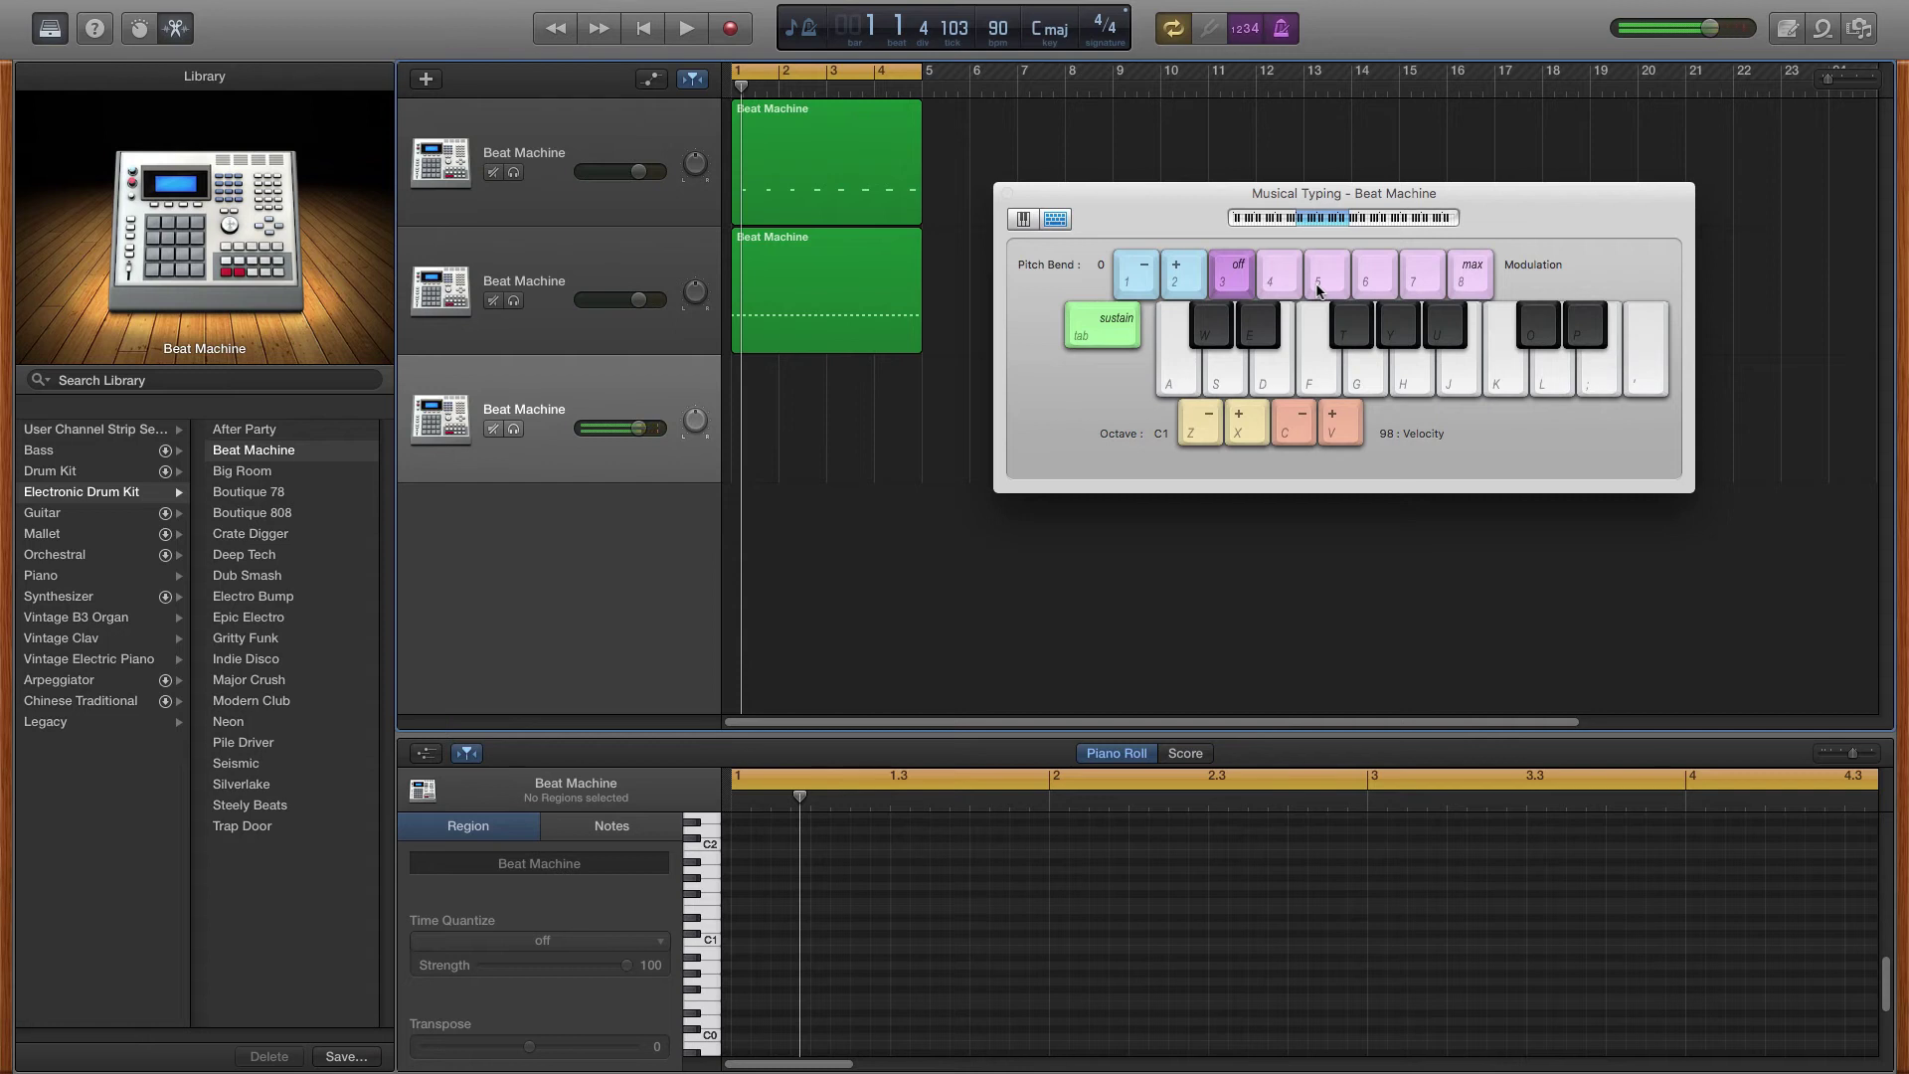
key(y)
key(u)
key(j)
key(k)
key(a)
key(a)
- Set the recording count-in to 1 Bar
mouse_move(598, 7)
click(1286, 36)
mouse_move(583, 6)
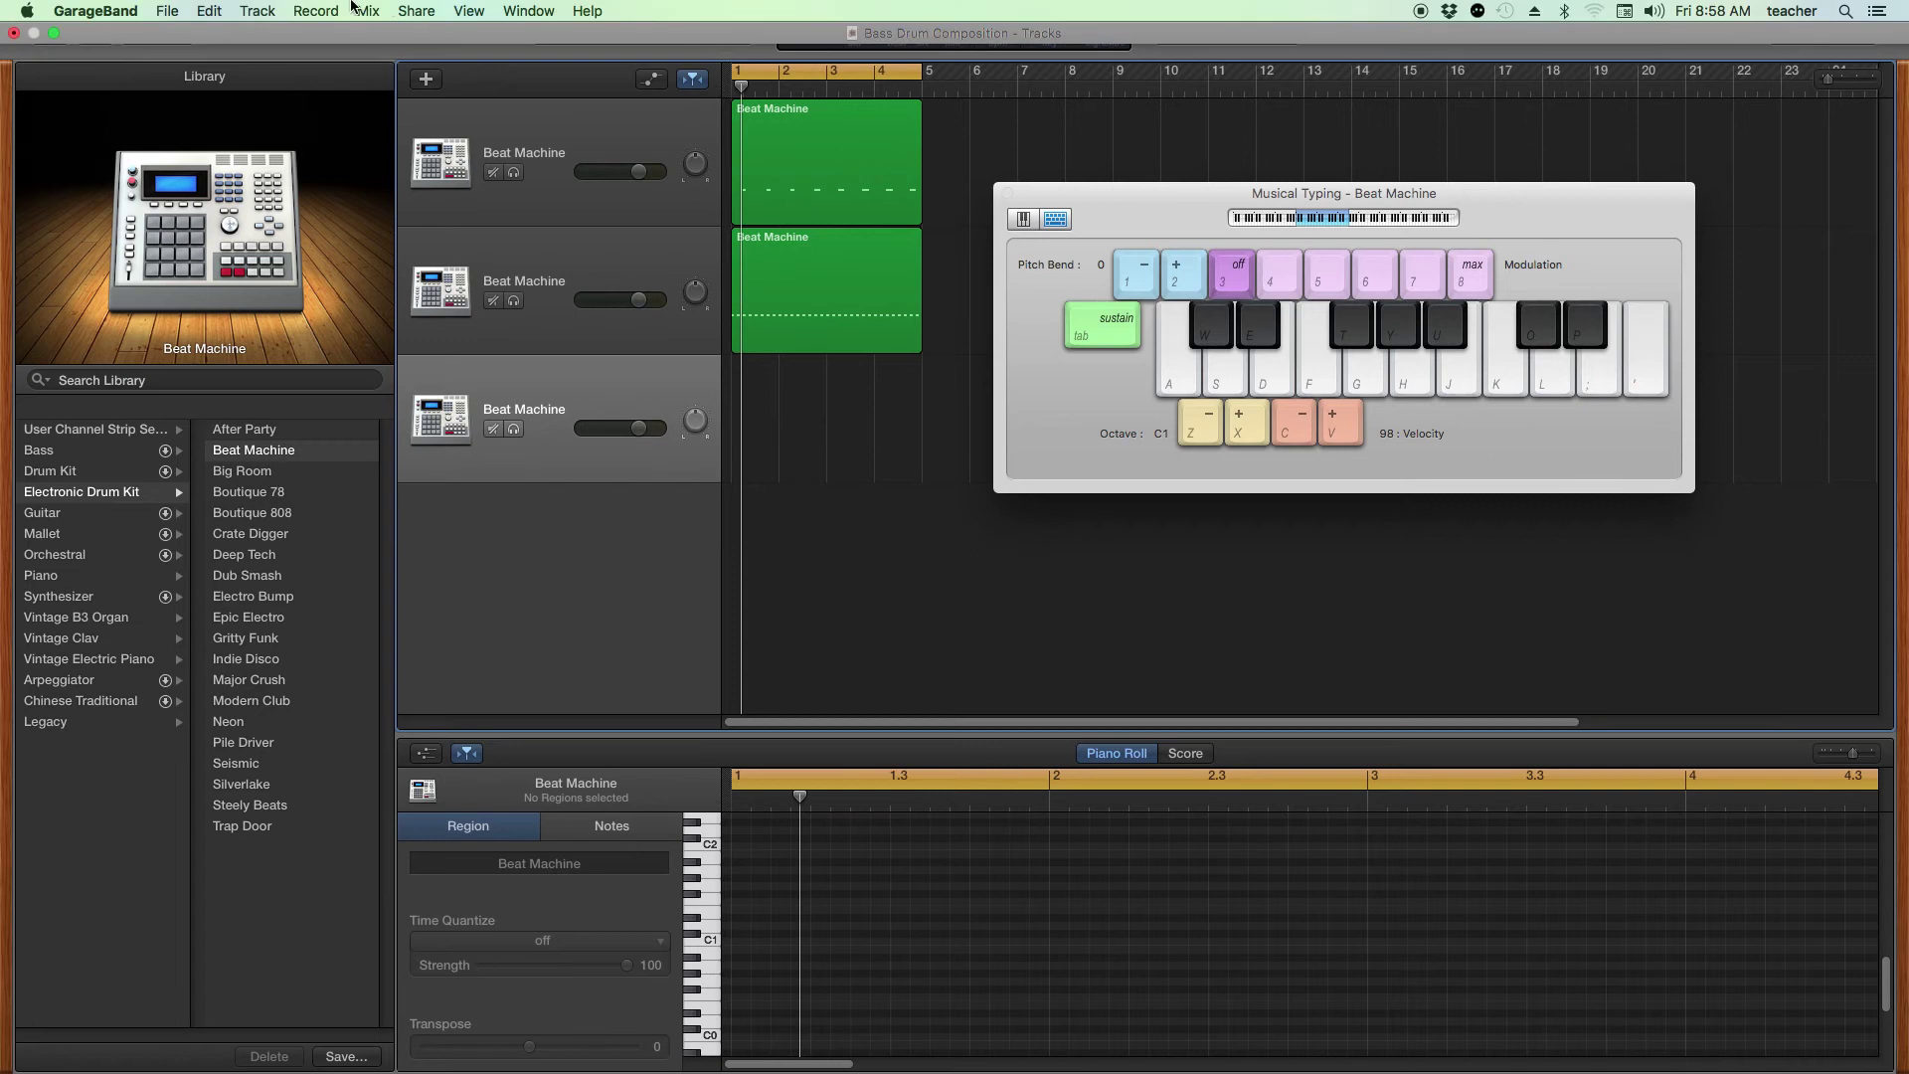
click(341, 10)
mouse_move(337, 34)
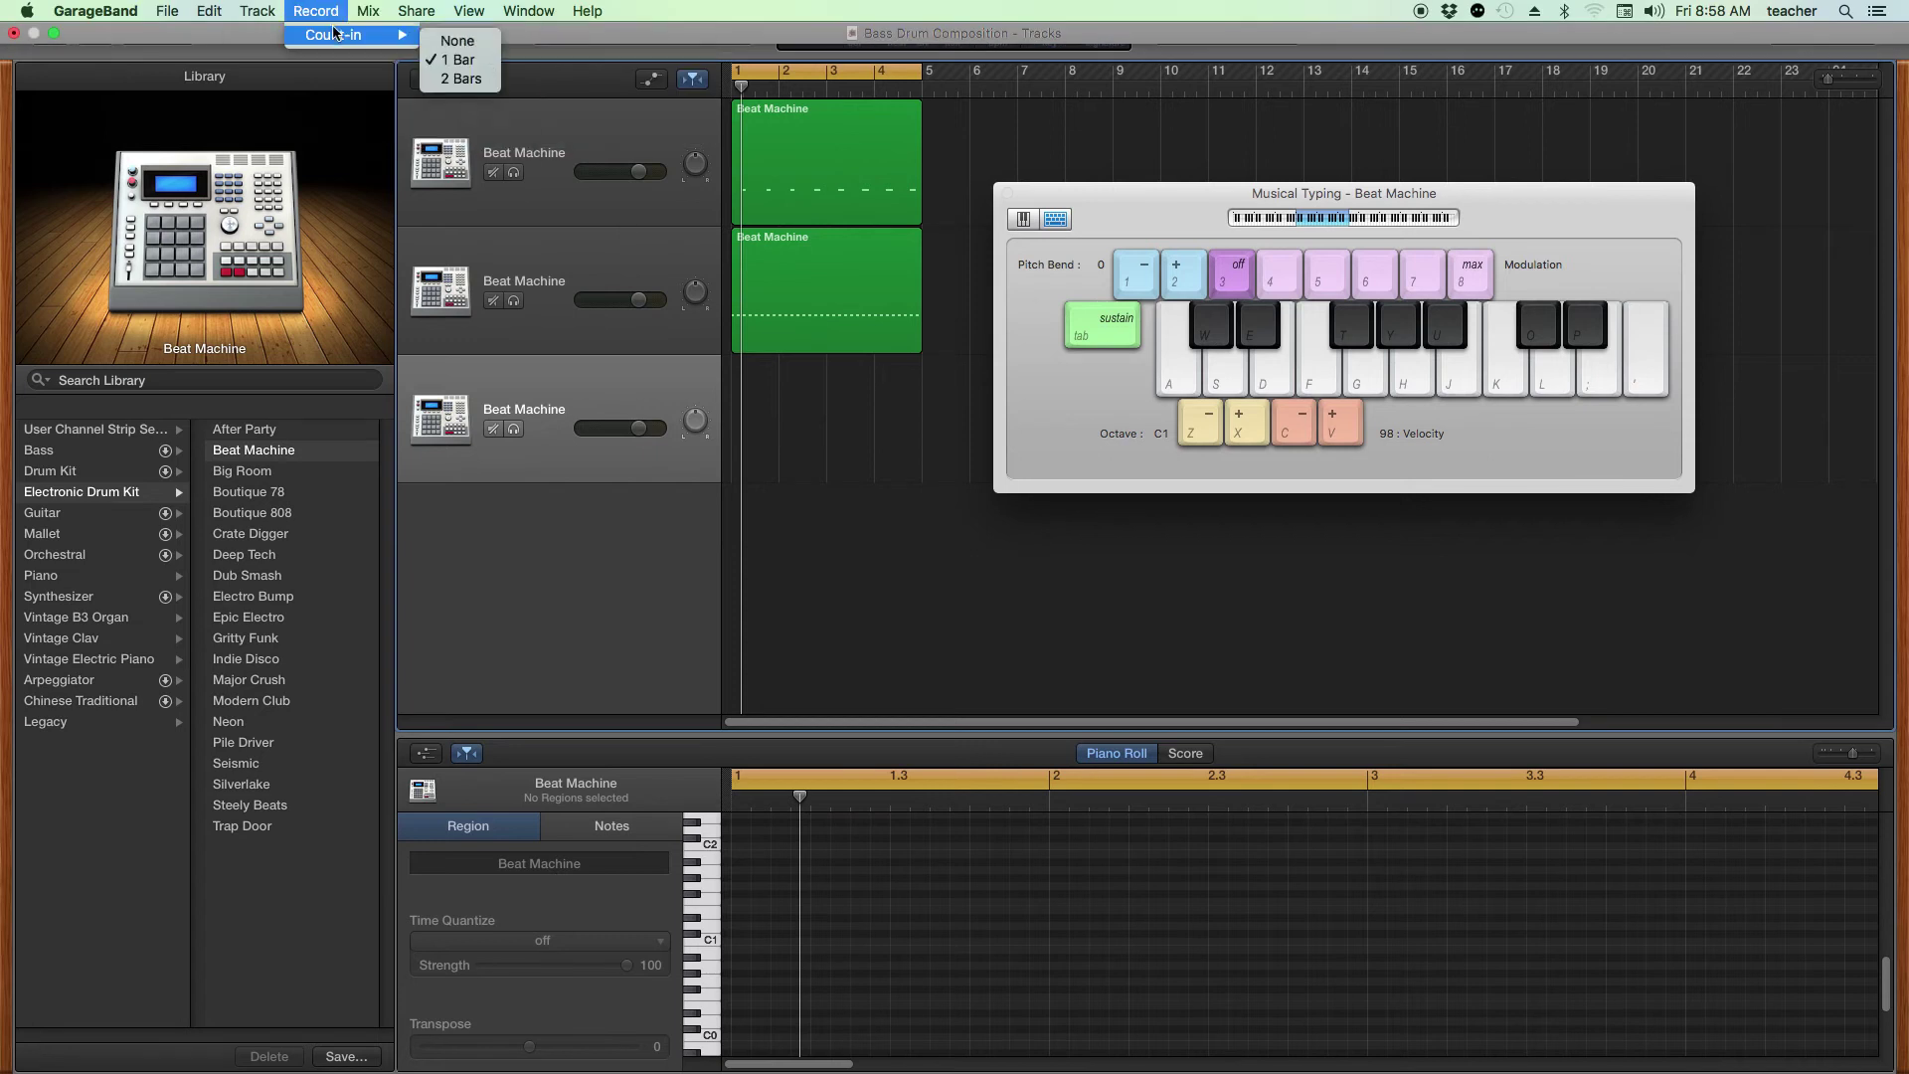
click(482, 63)
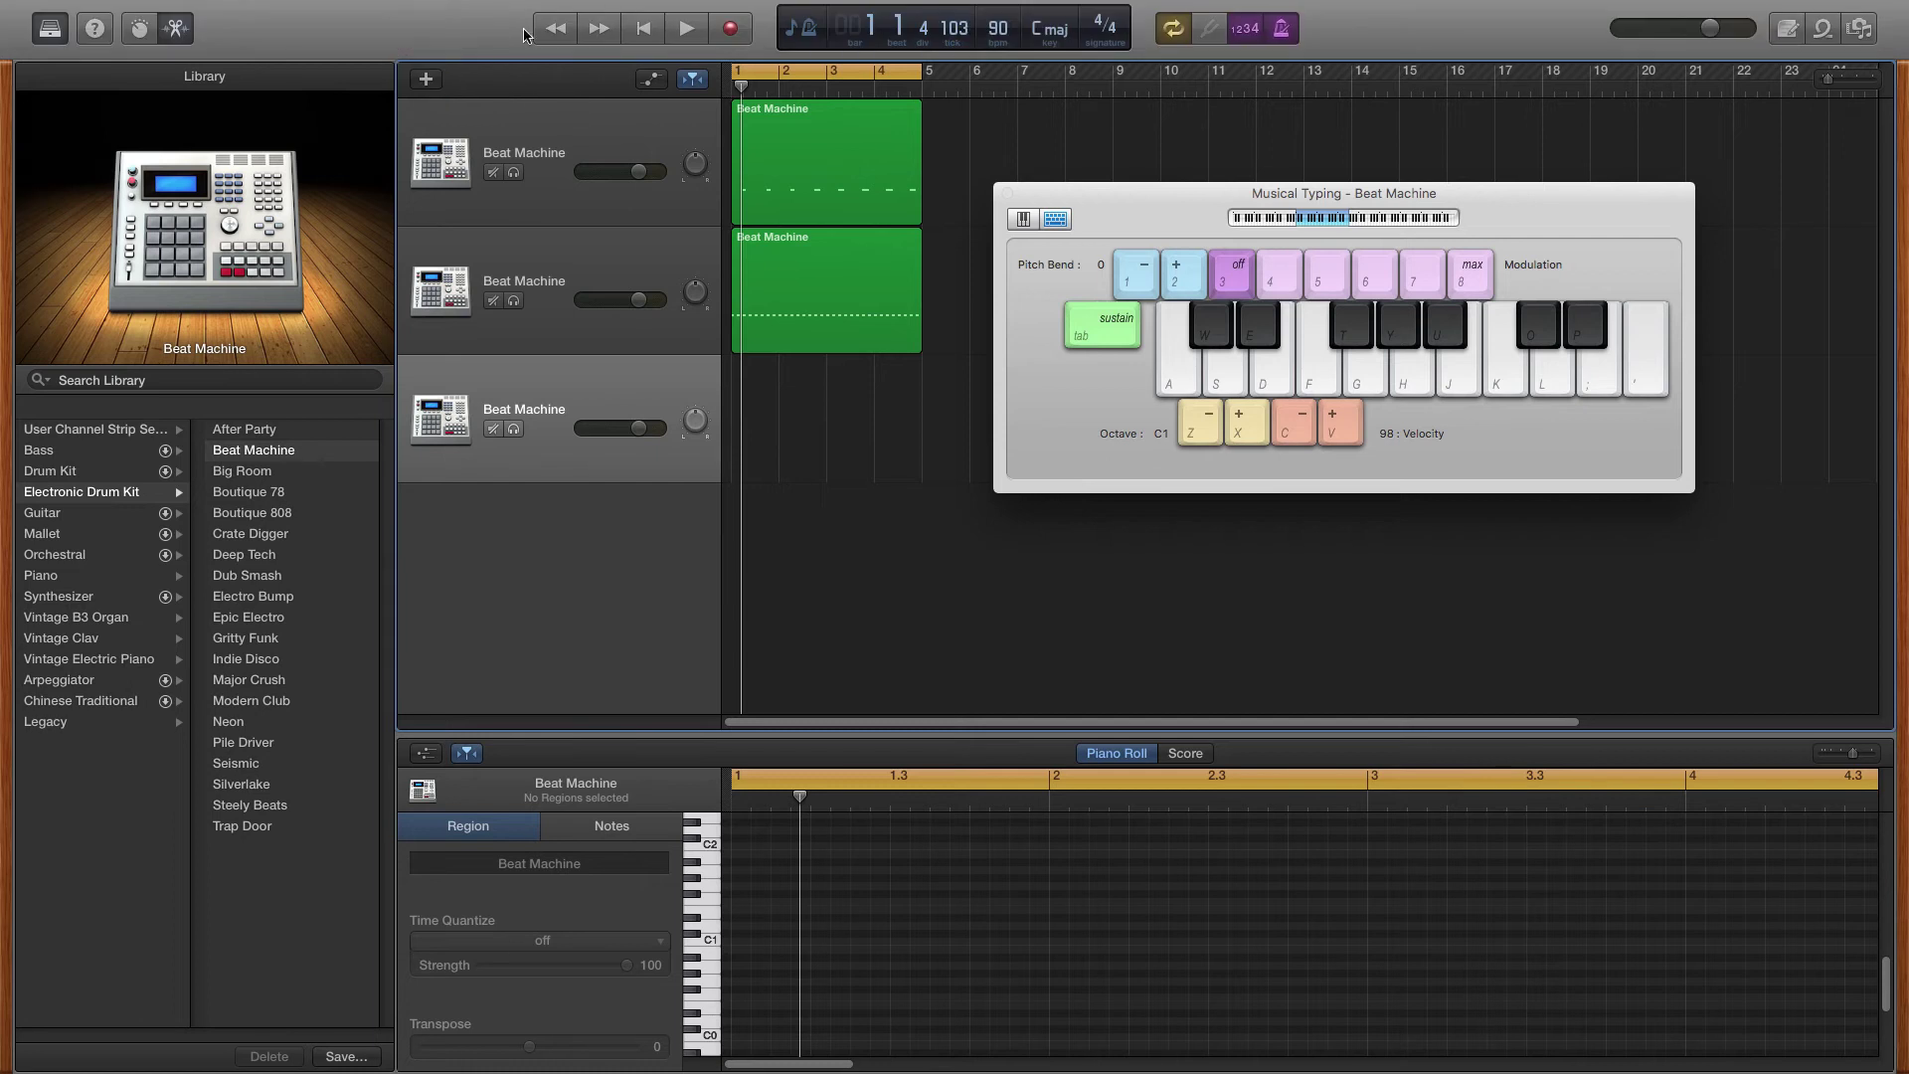
- Record a four-bar bass drum pattern on C1 into the third Beat Machine track, starting from bar 1
click(631, 33)
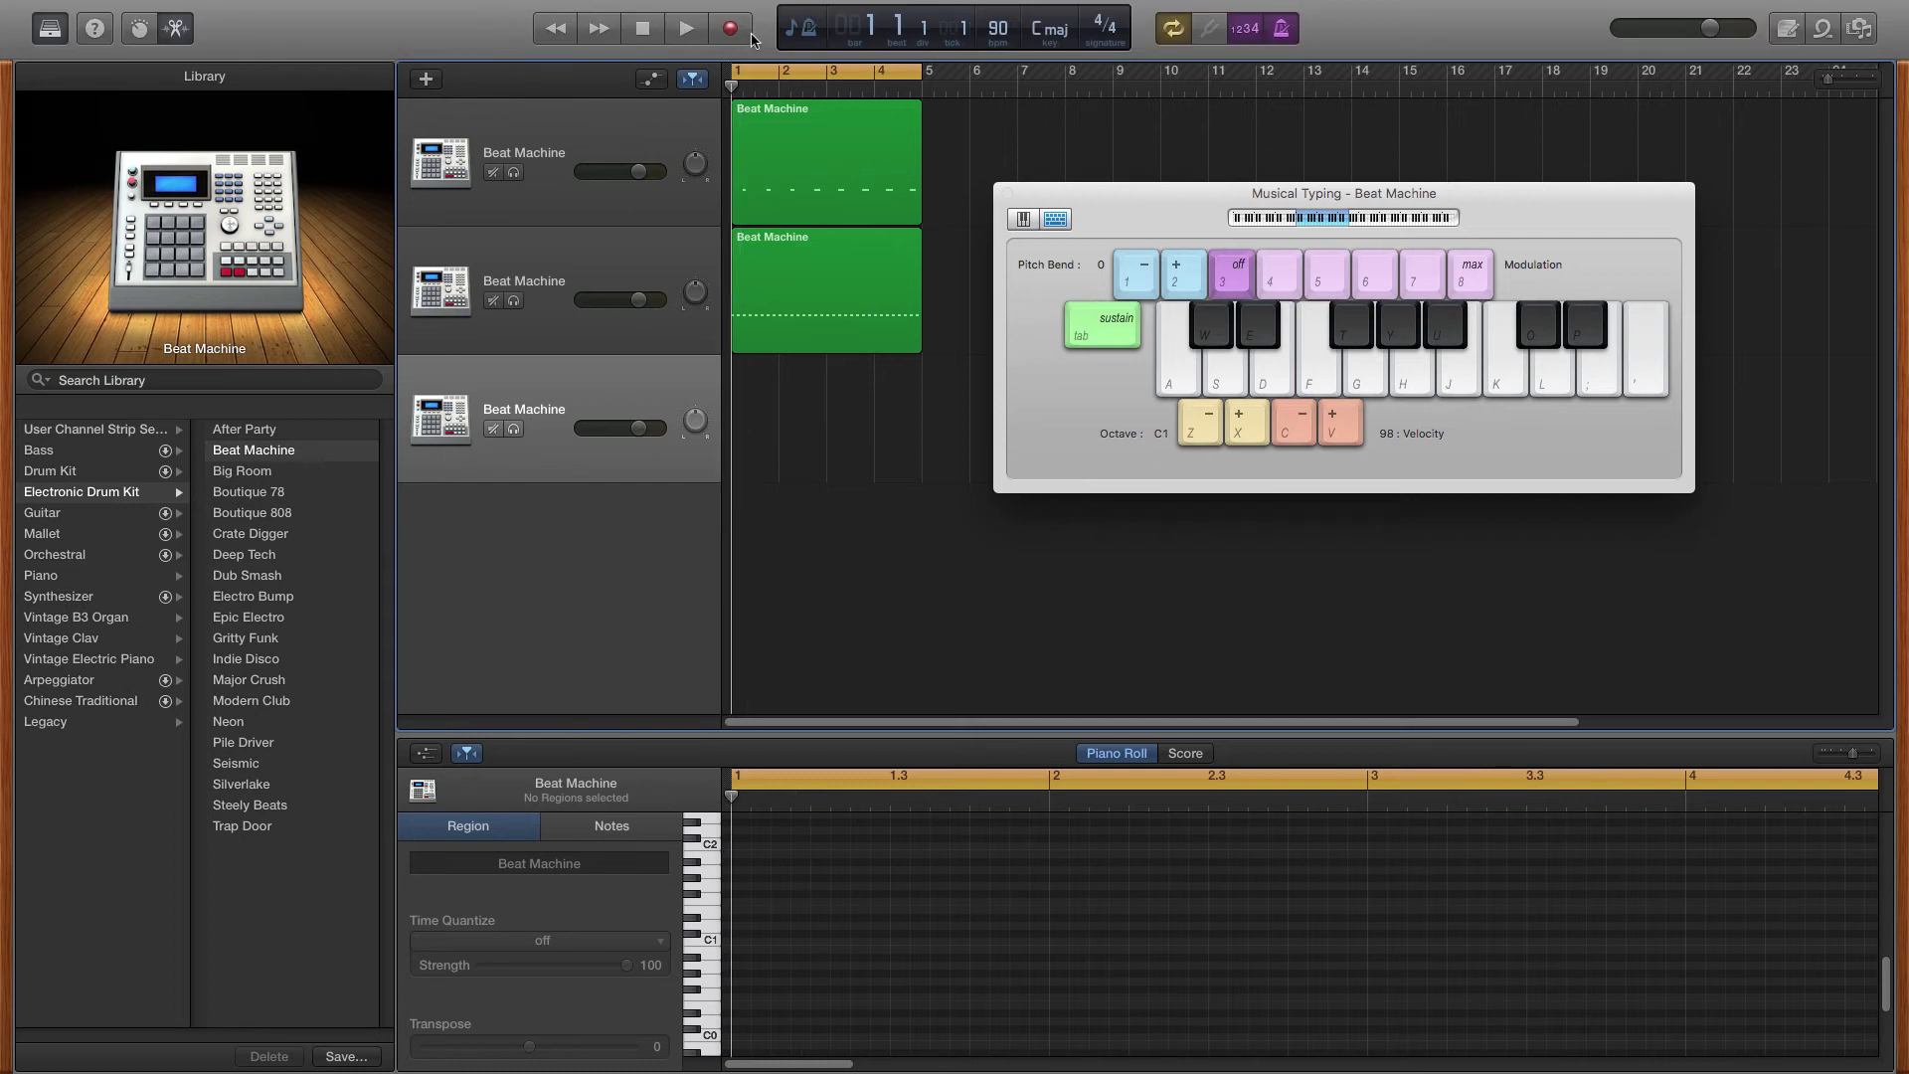
click(720, 35)
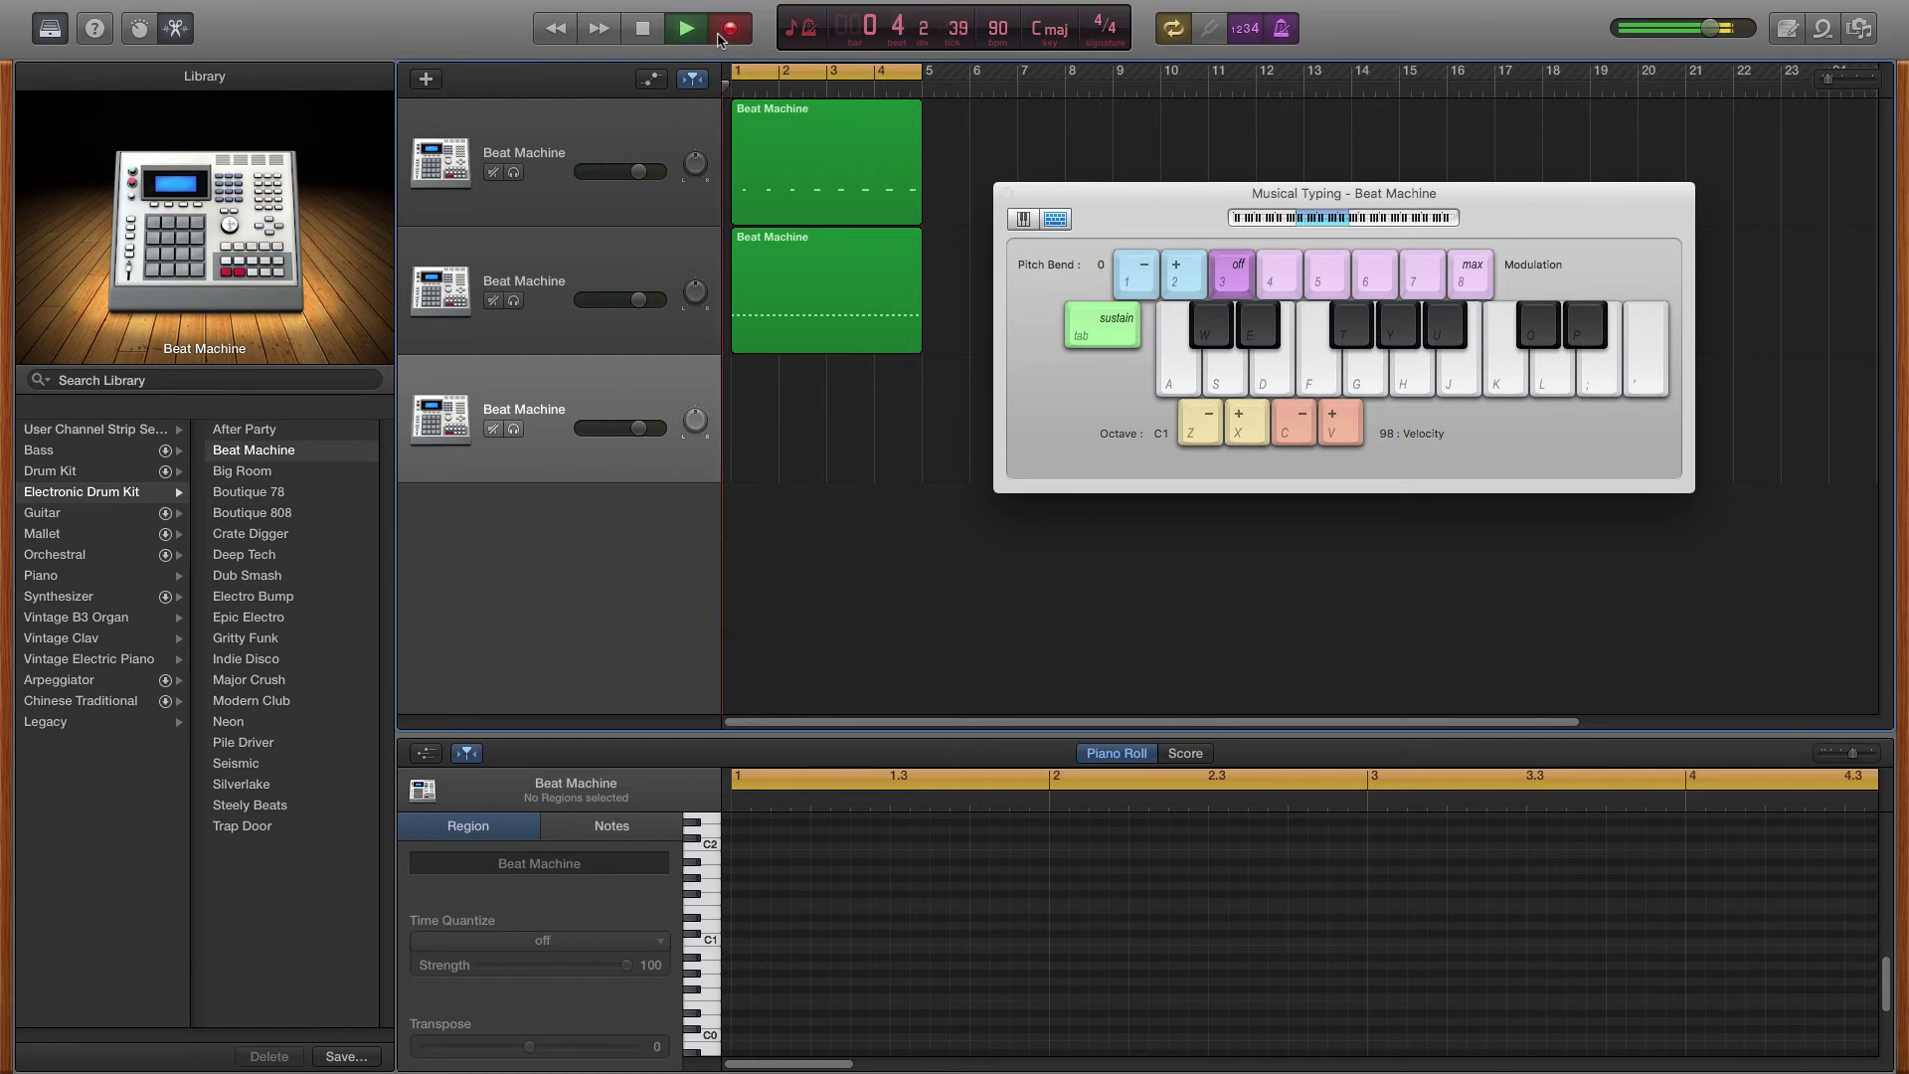
key(a)
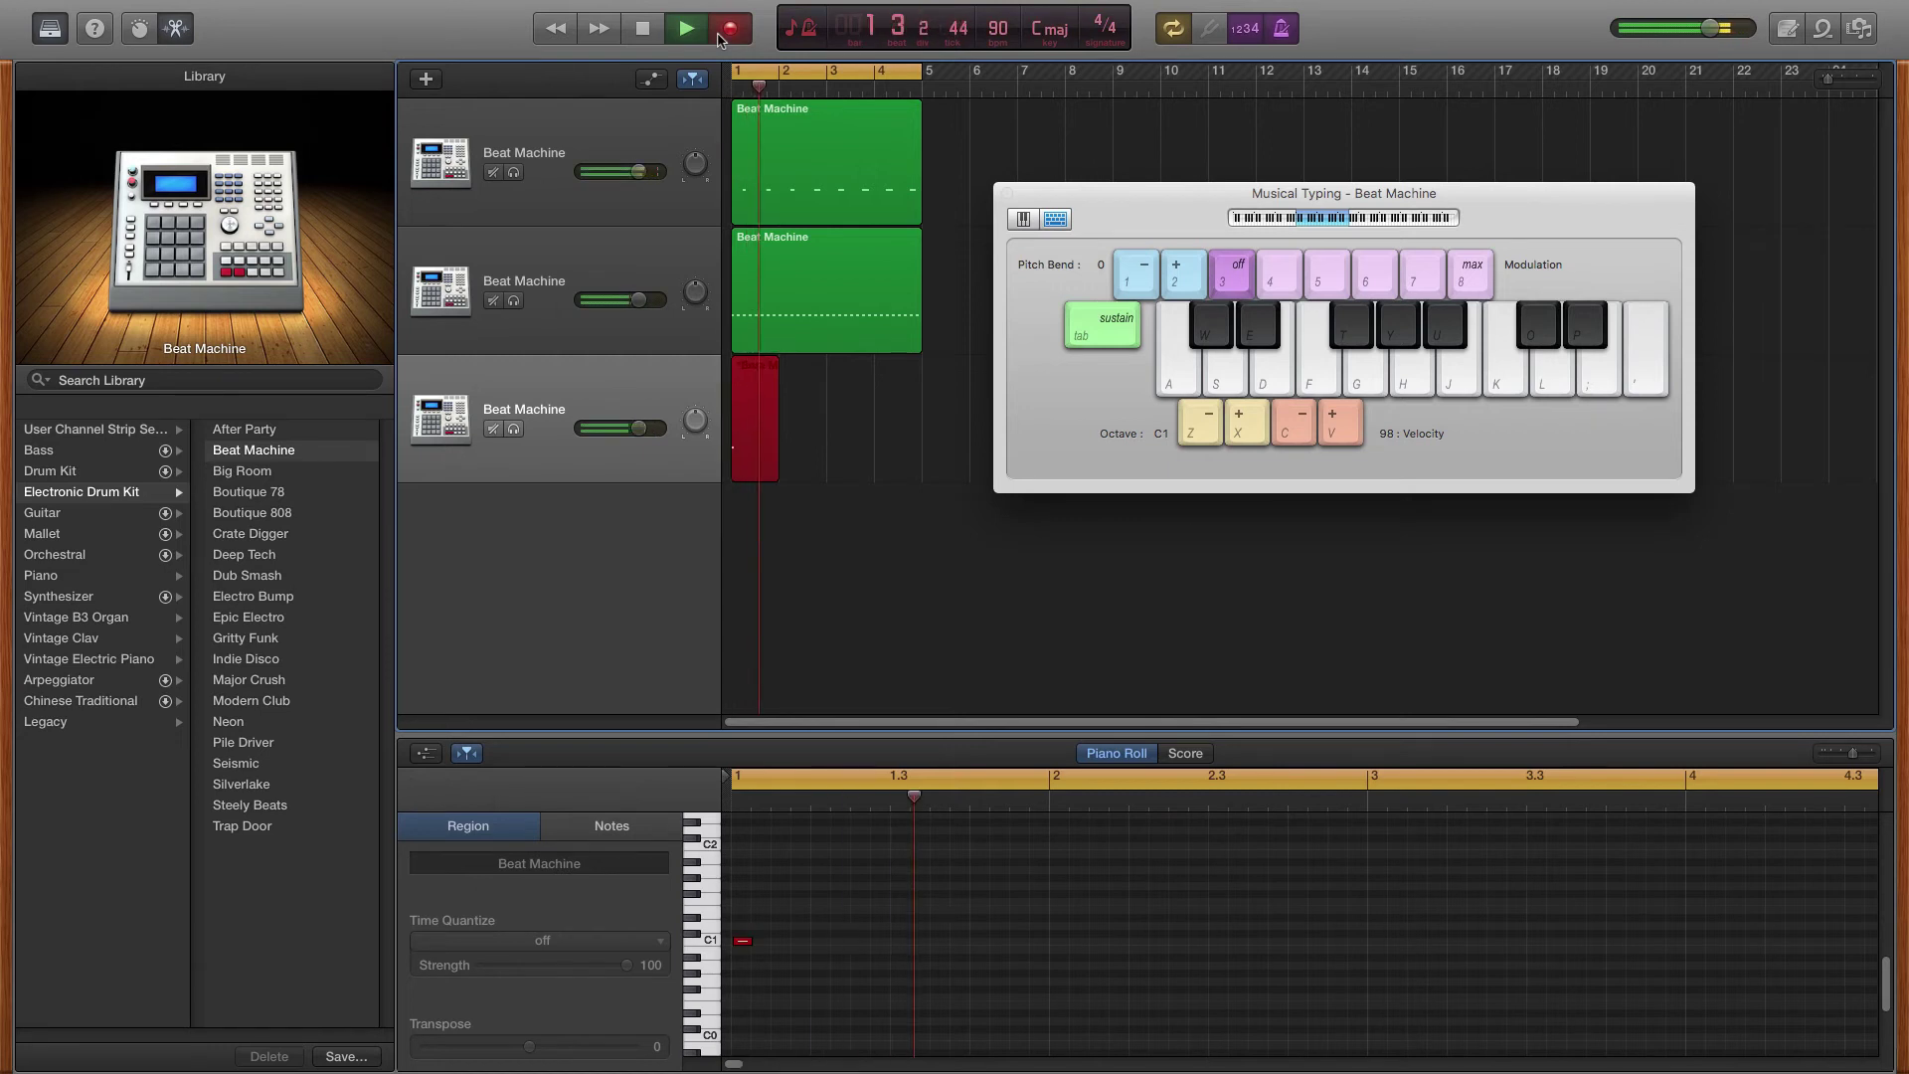
key(a)
key(a)
key(a)
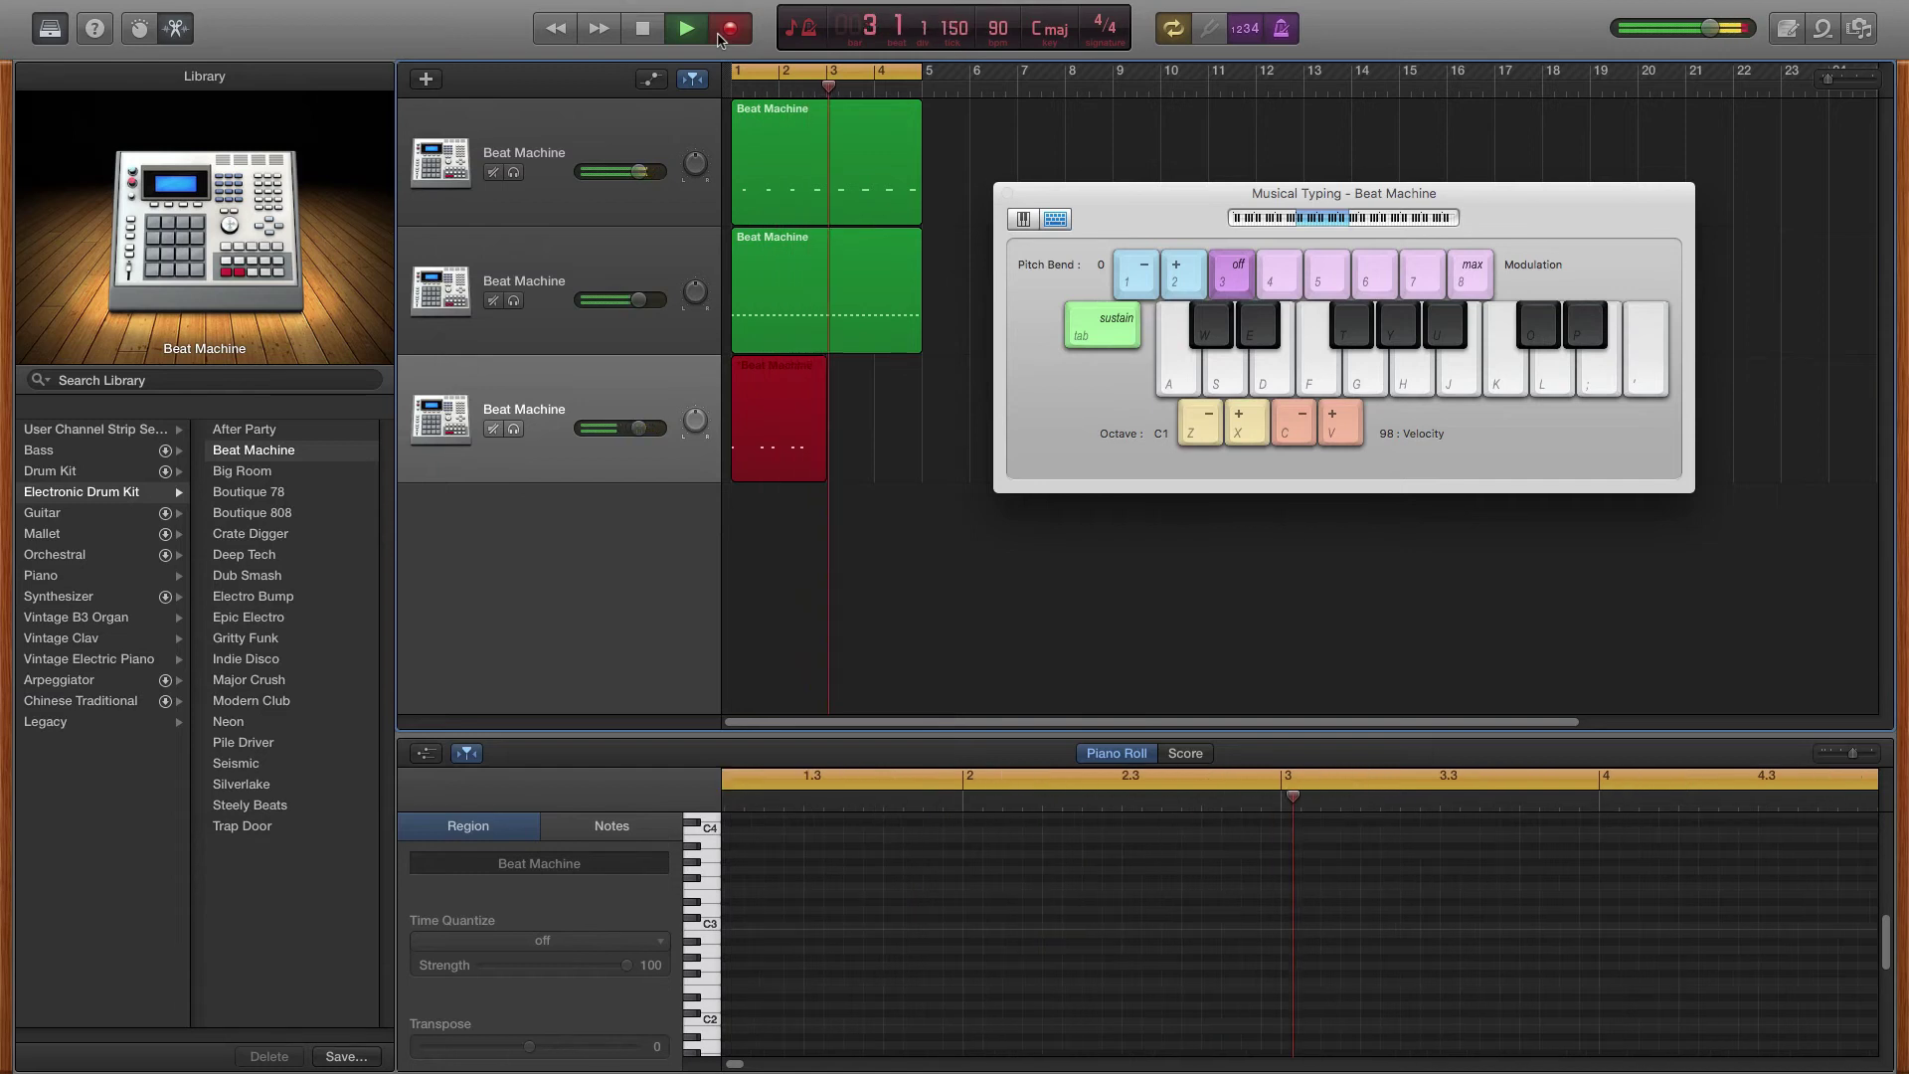
key(a)
key(a)
key(a)
key(a)
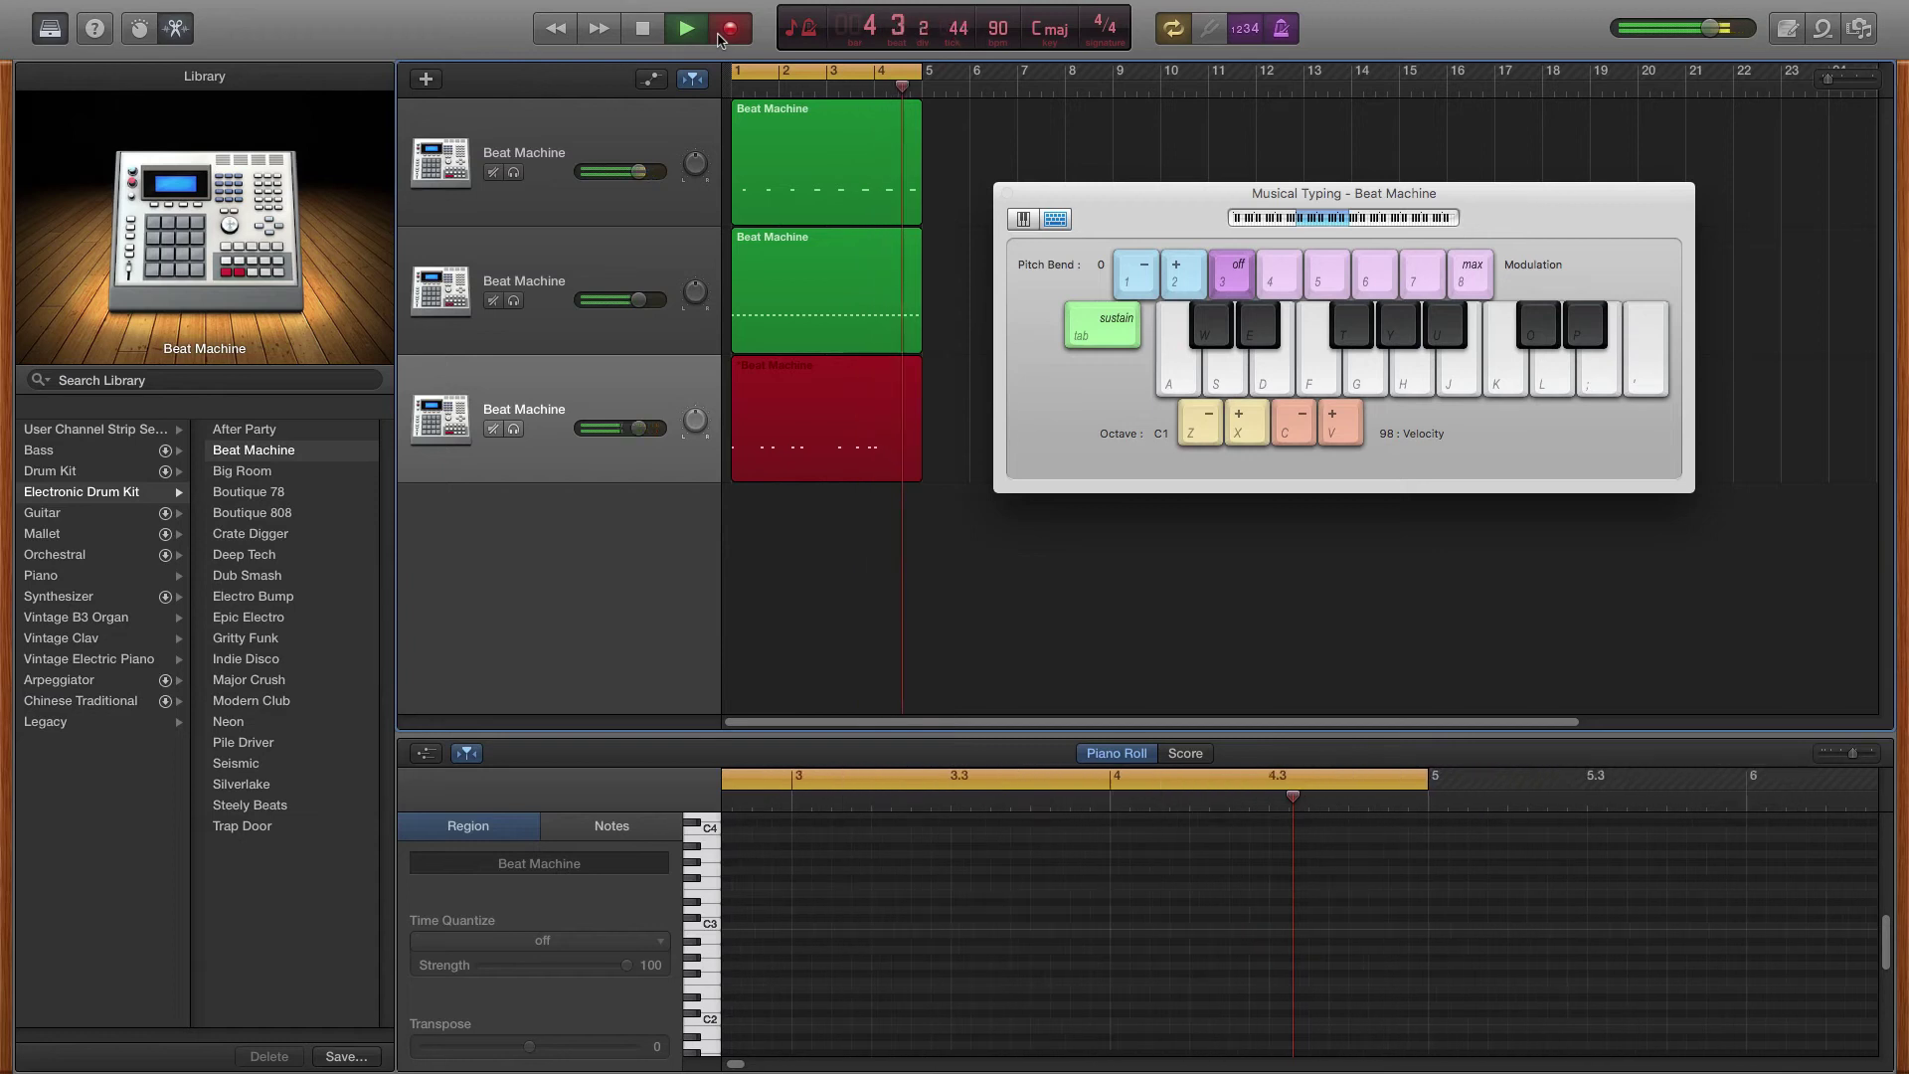
key(a)
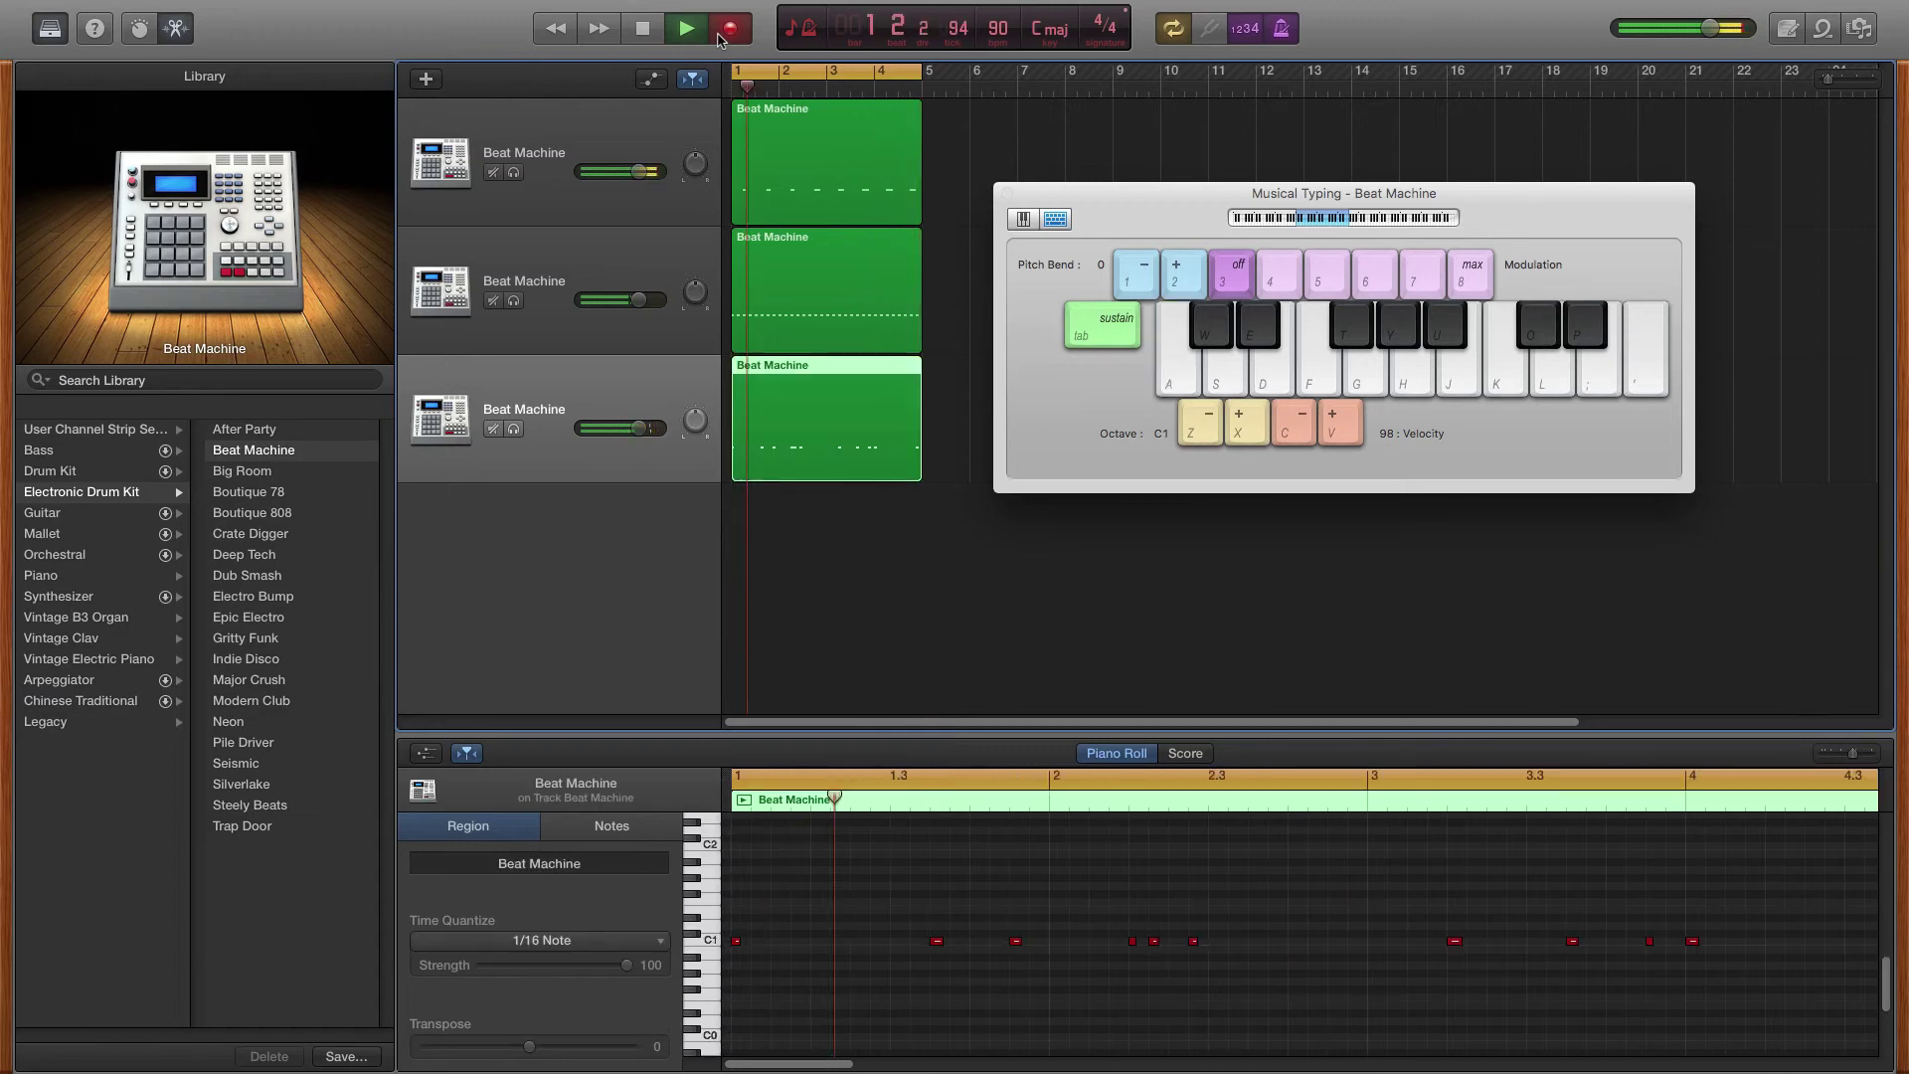
key(a)
key(a)
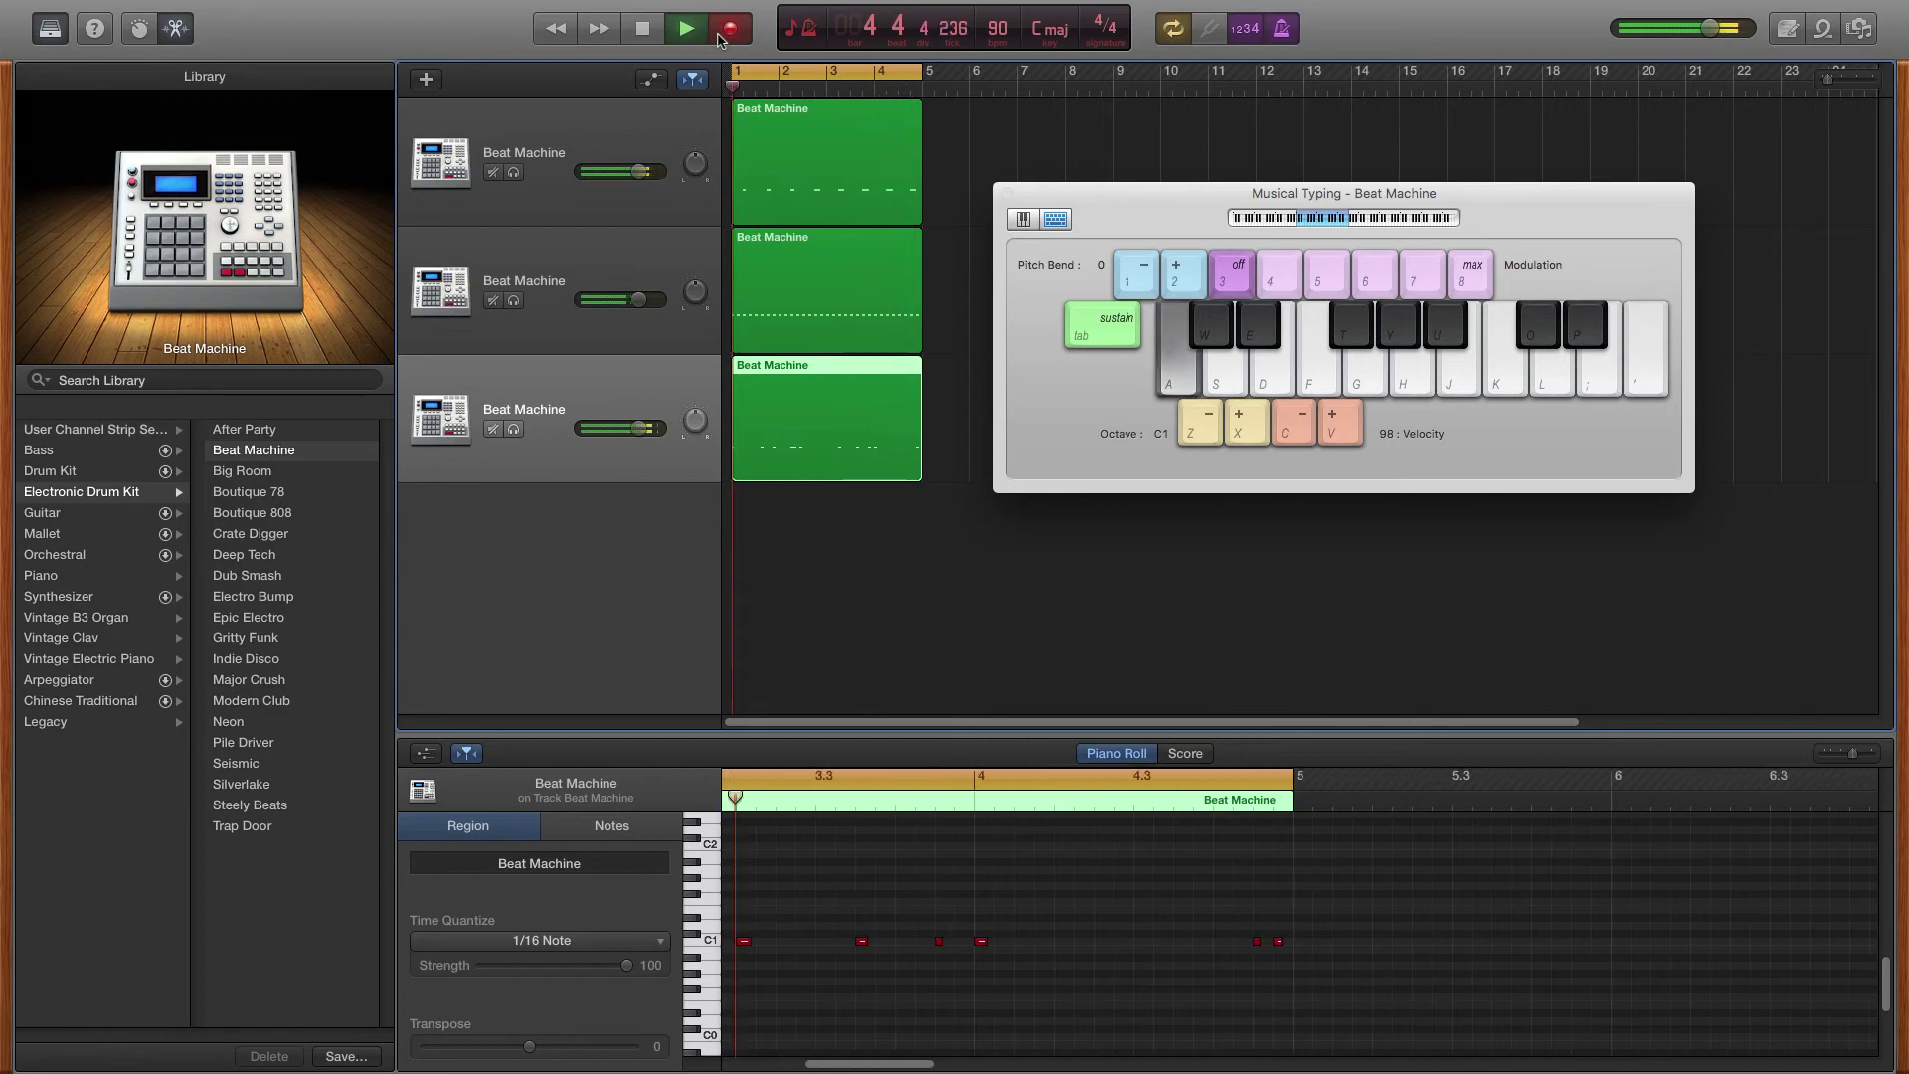
key(space)
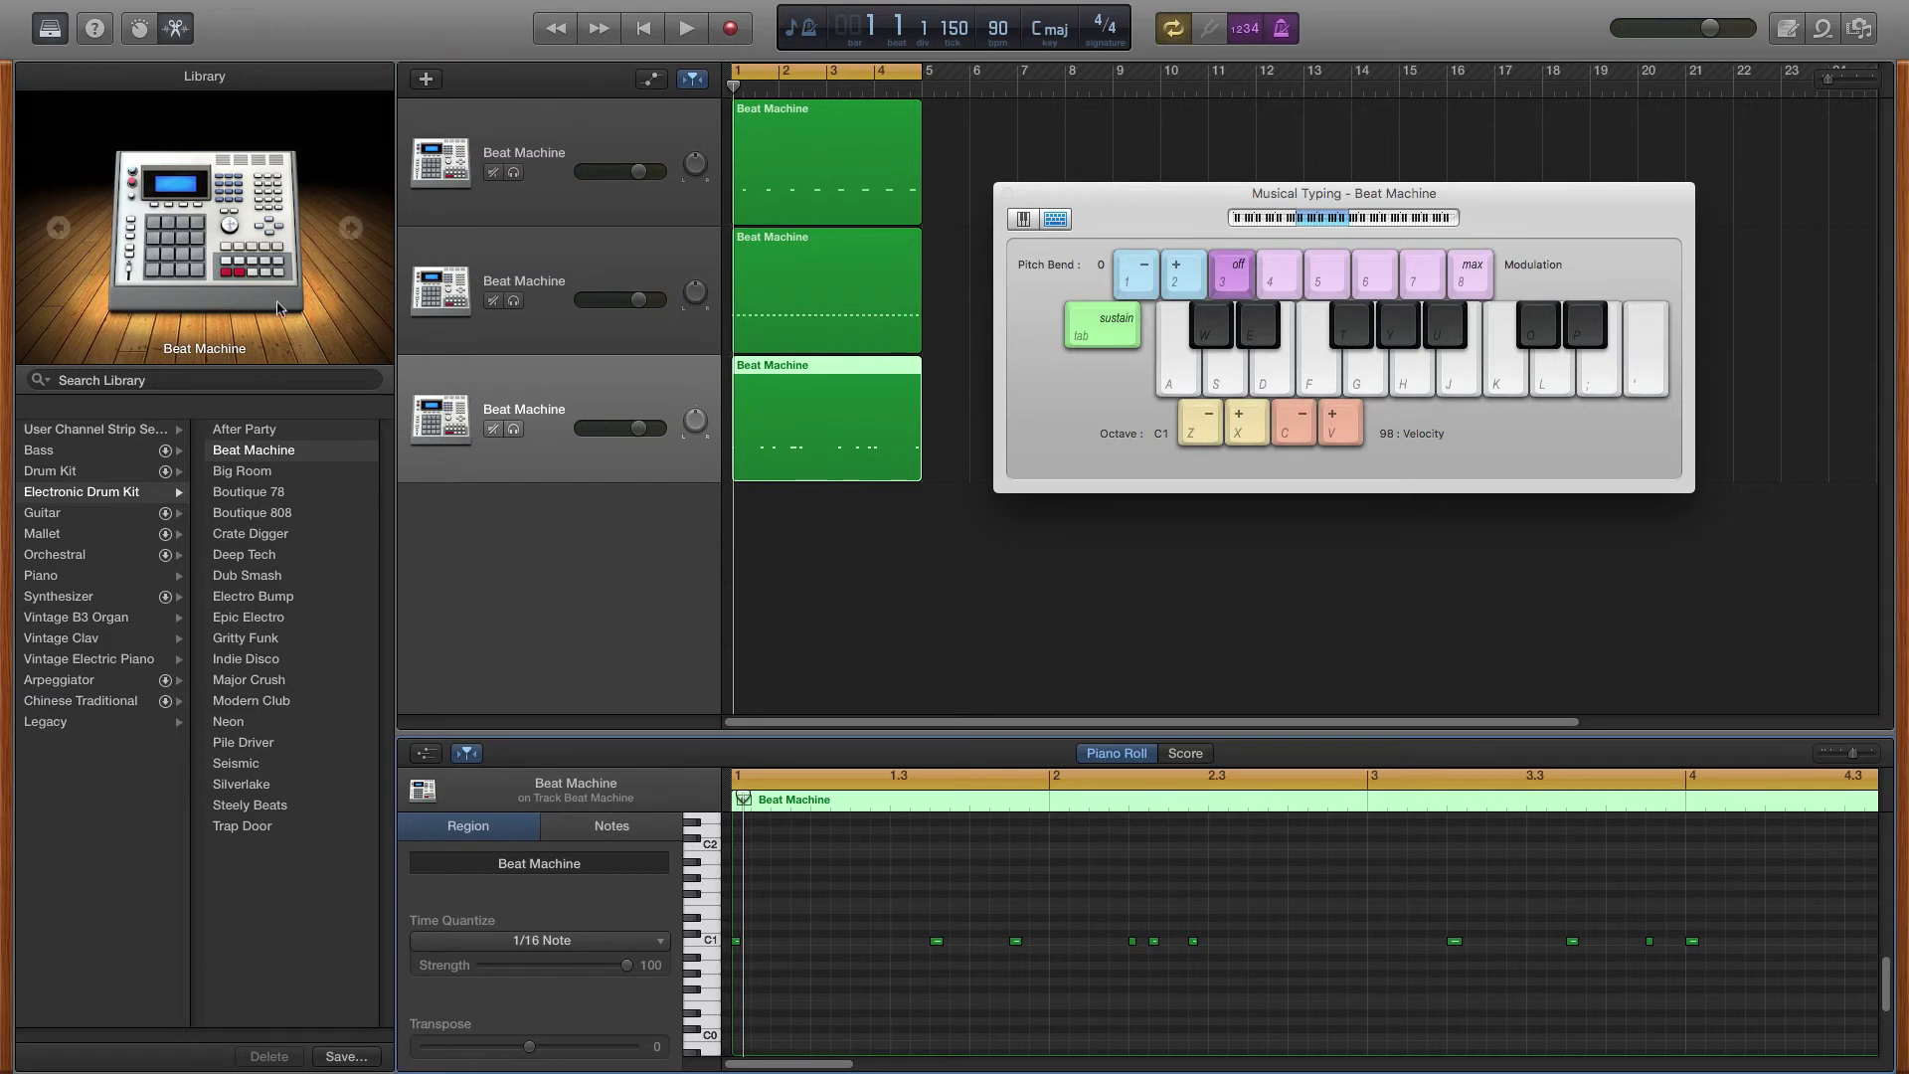
- Hide the Library and enlarge the Piano Roll editor upward to just below the third track
click(176, 29)
click(177, 29)
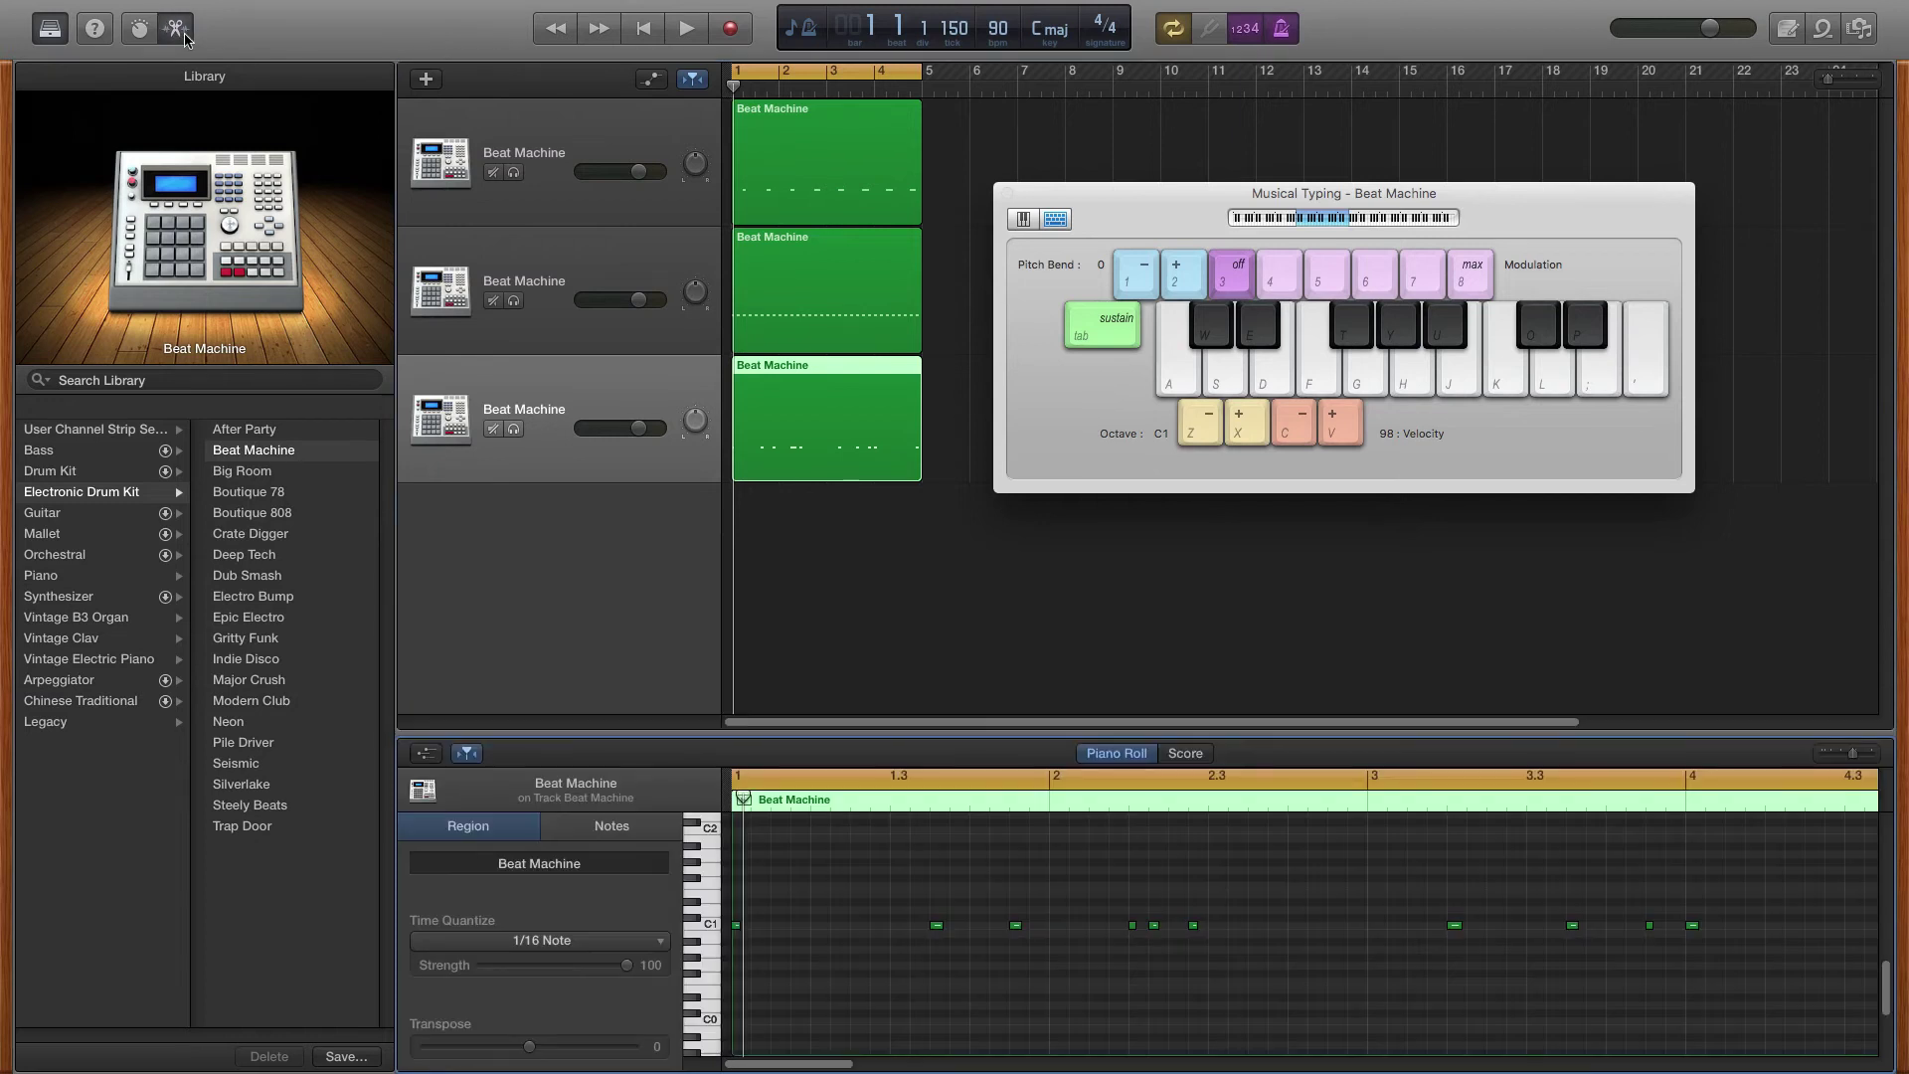
click(48, 28)
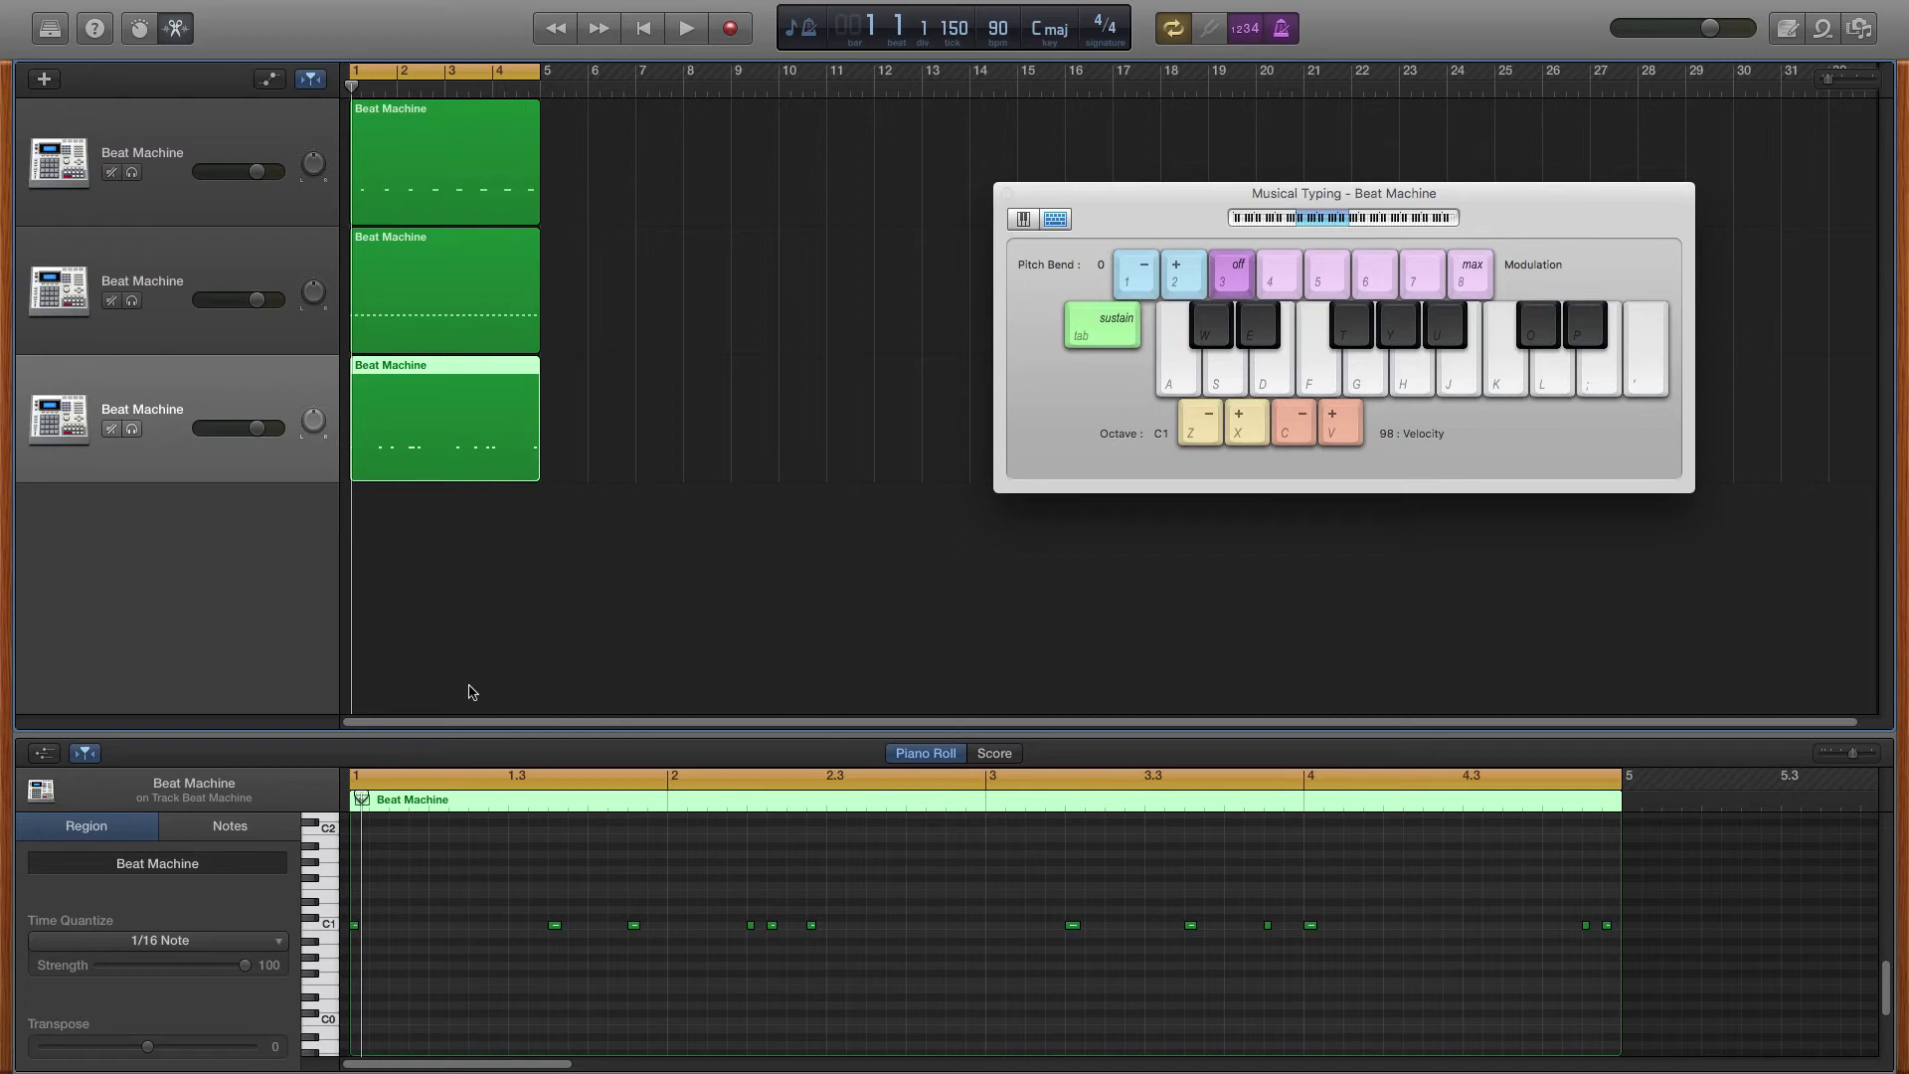
drag(529, 736, 524, 557)
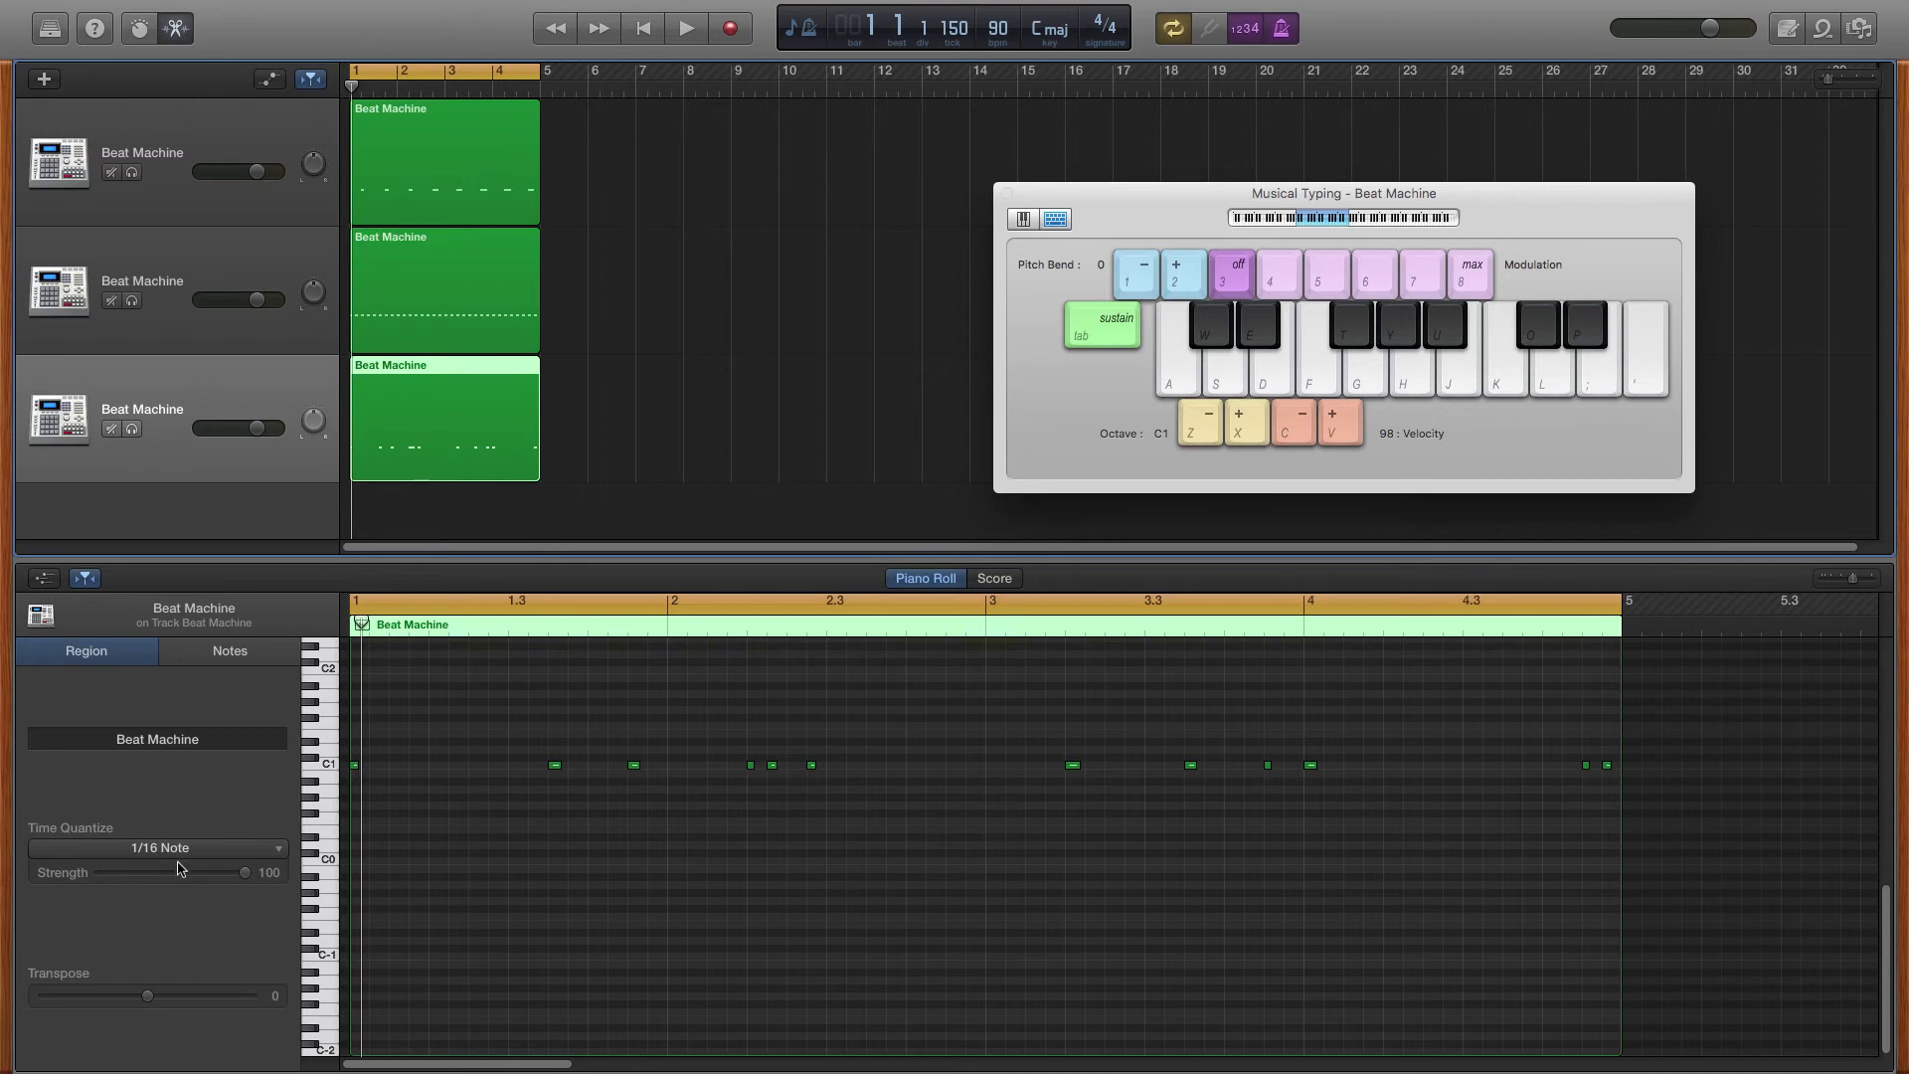
- Turn the bass drum region's time quantize off for comparison and set it back to 1/16 Note
click(181, 857)
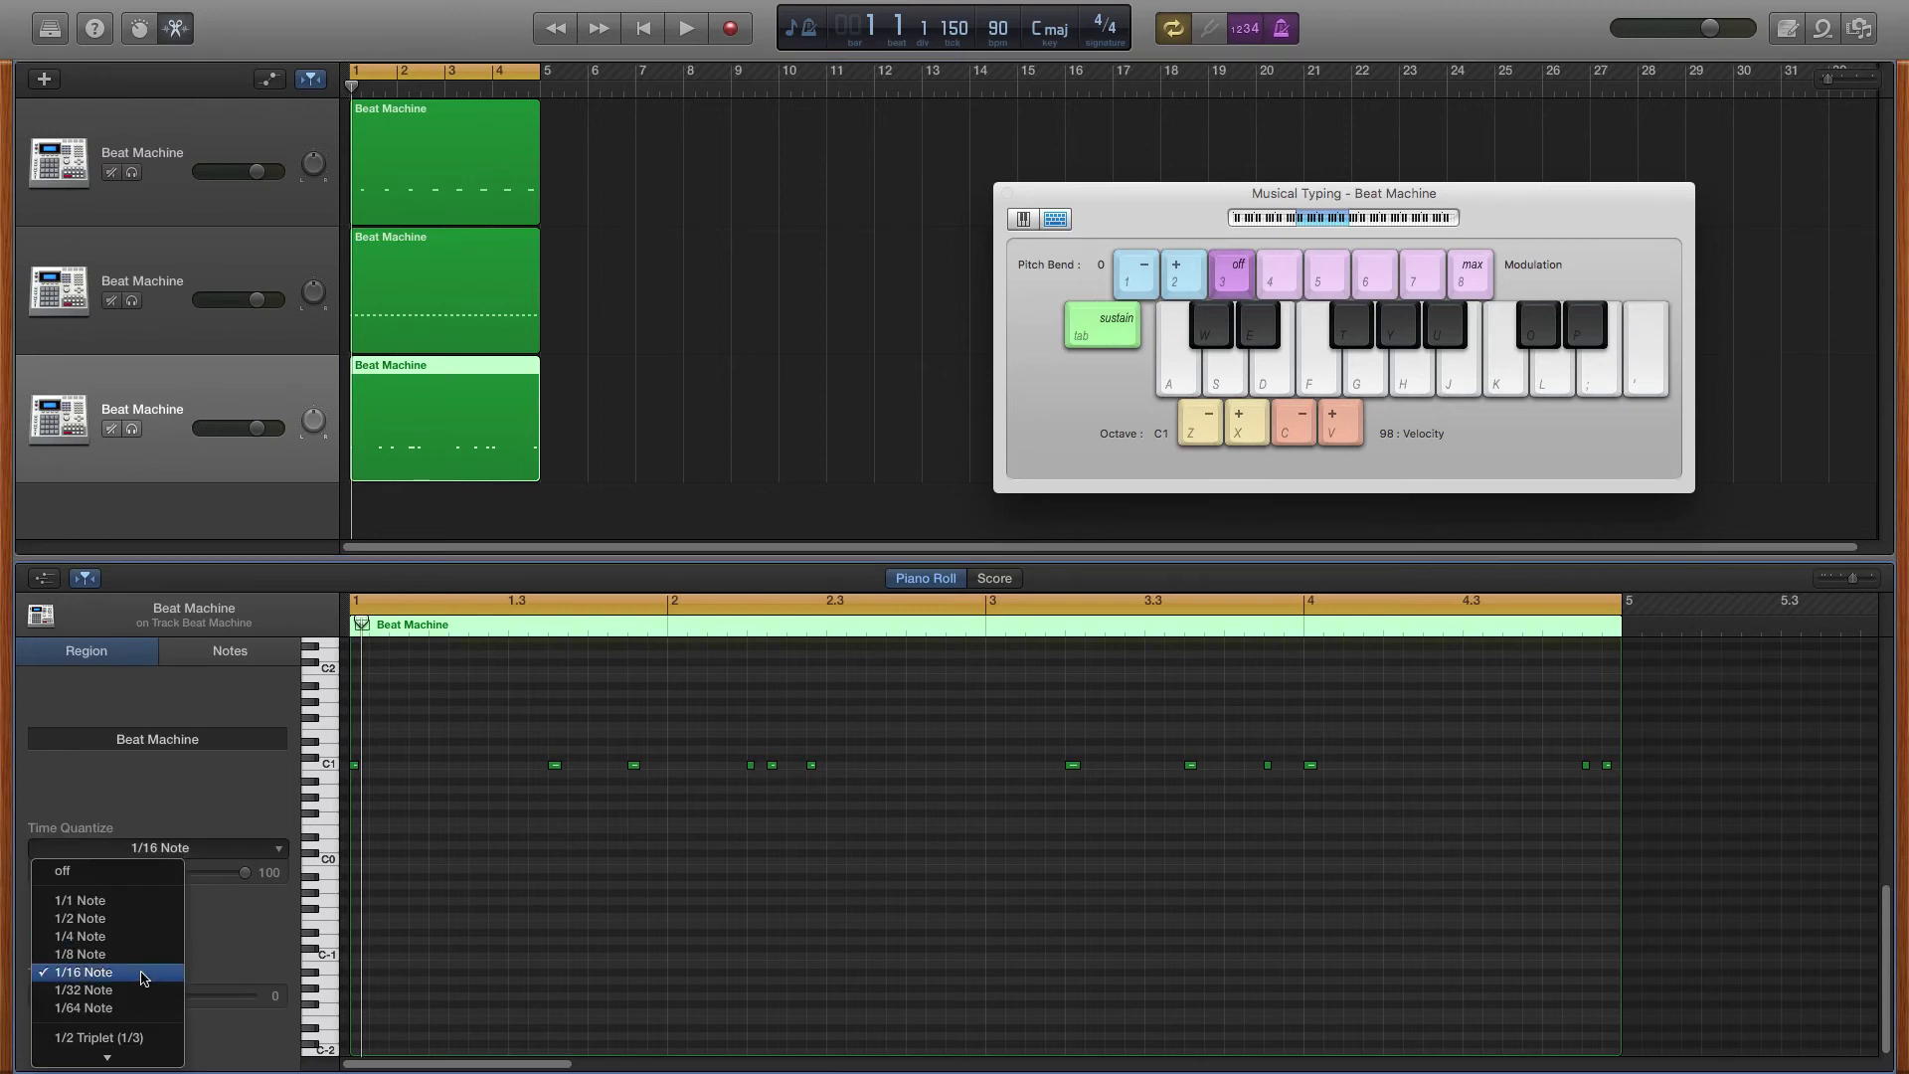
click(142, 974)
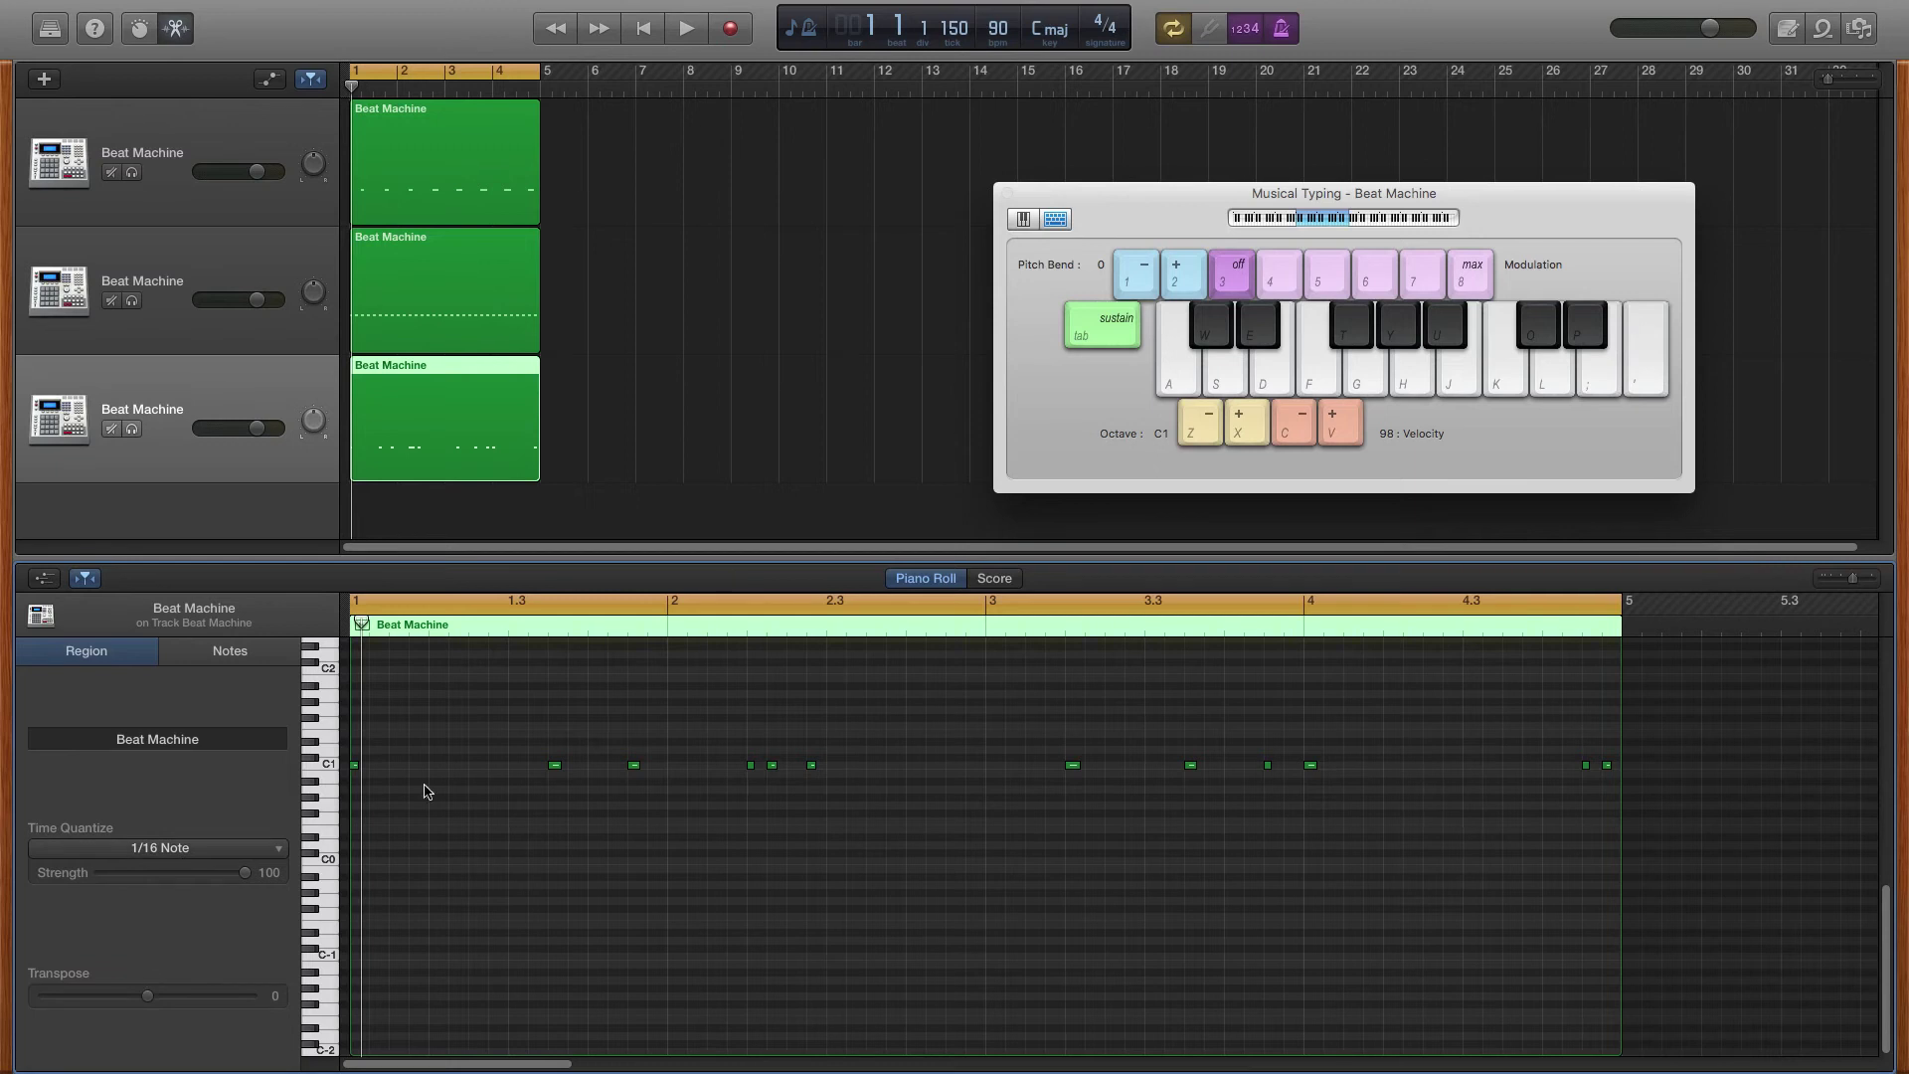
click(262, 850)
click(150, 880)
click(236, 852)
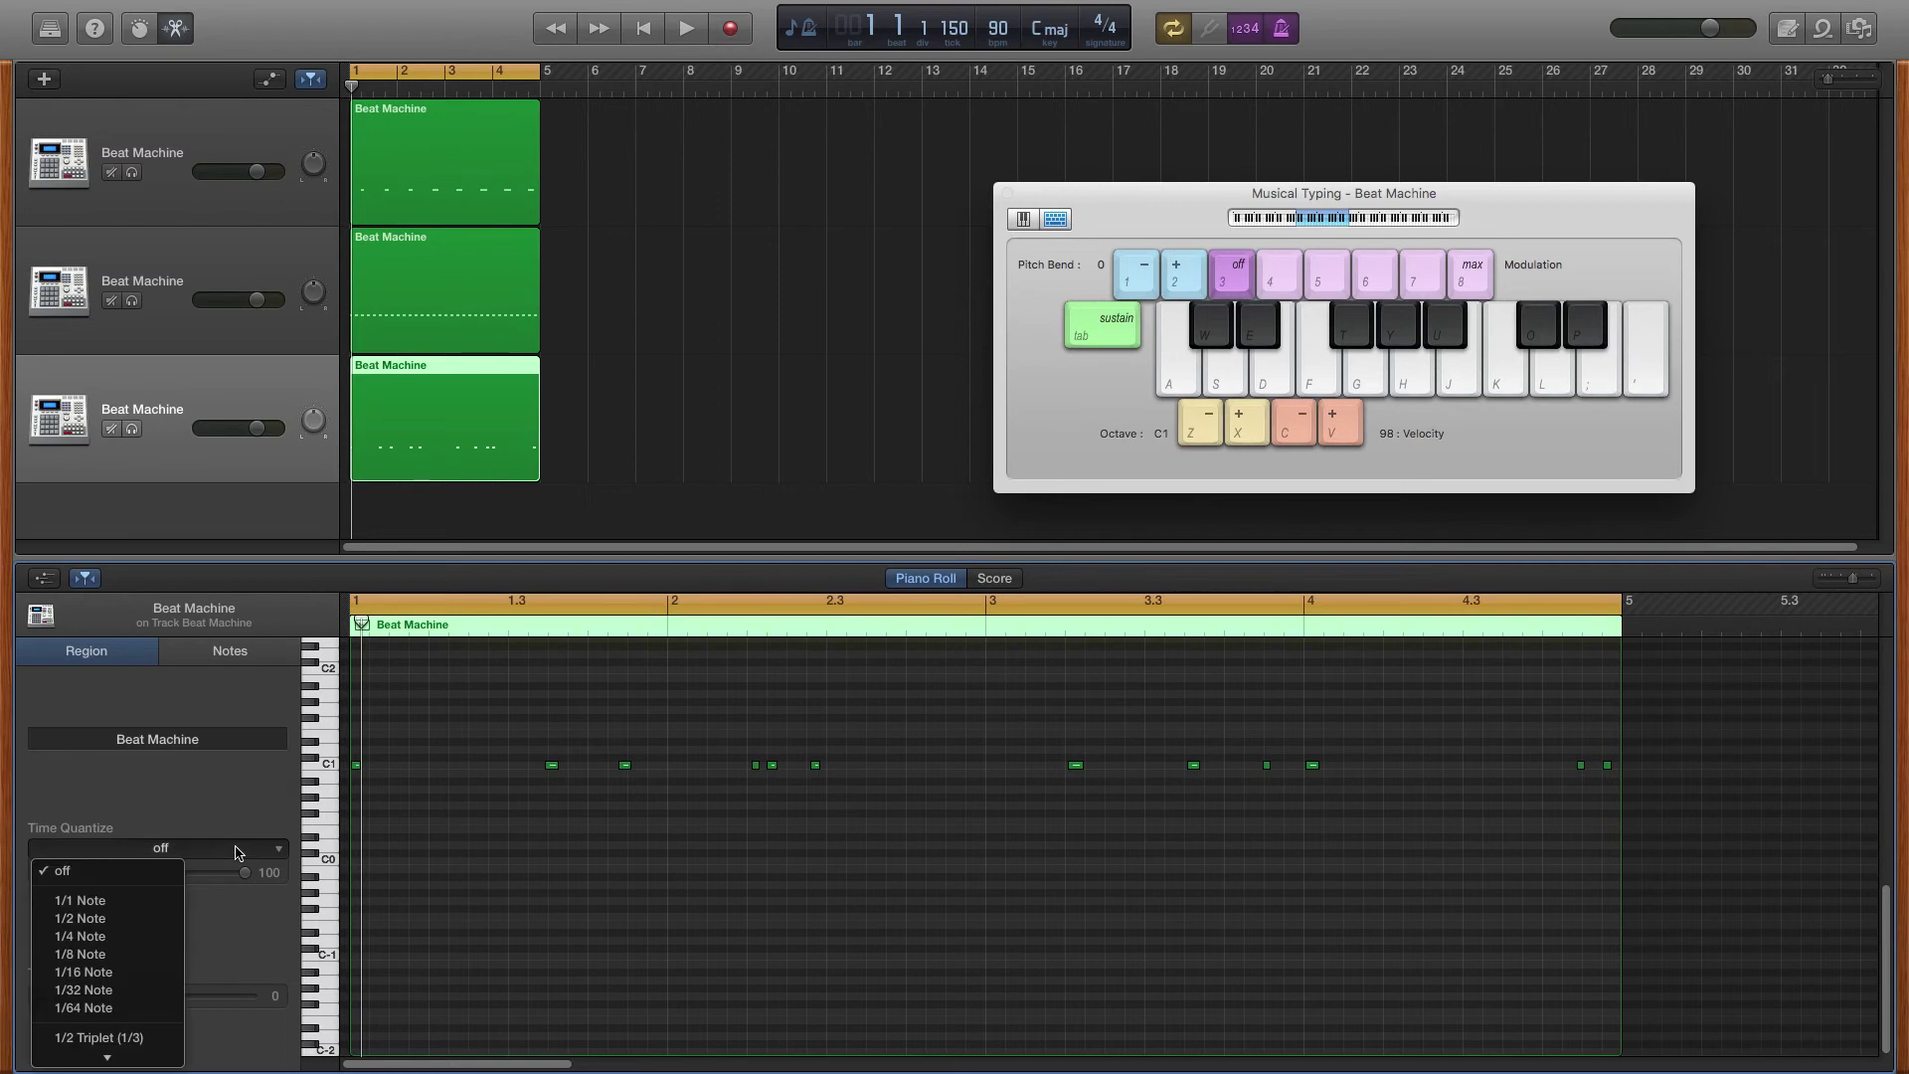
click(120, 972)
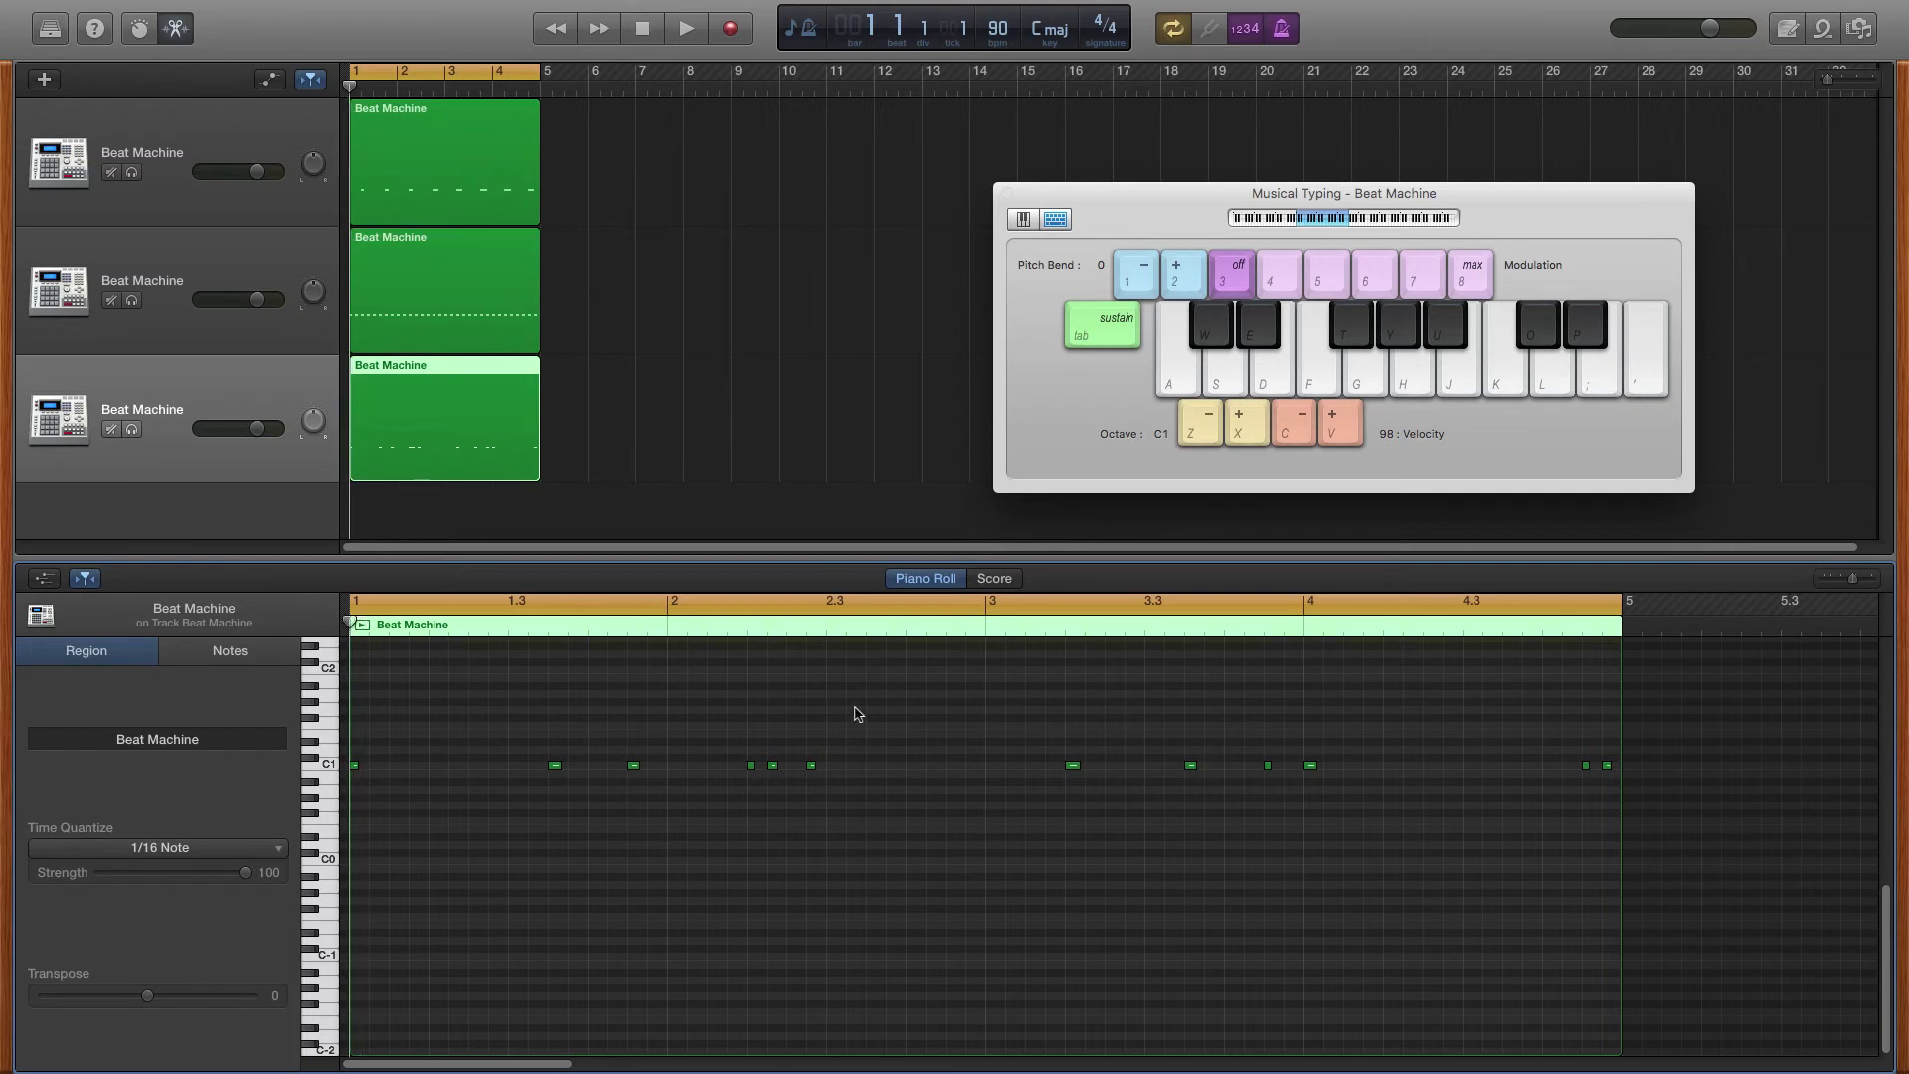
- Move the C1 notes on beat 2 of bars 2 and 3 to the first beat of their bars, checking the pattern by playback
key(space)
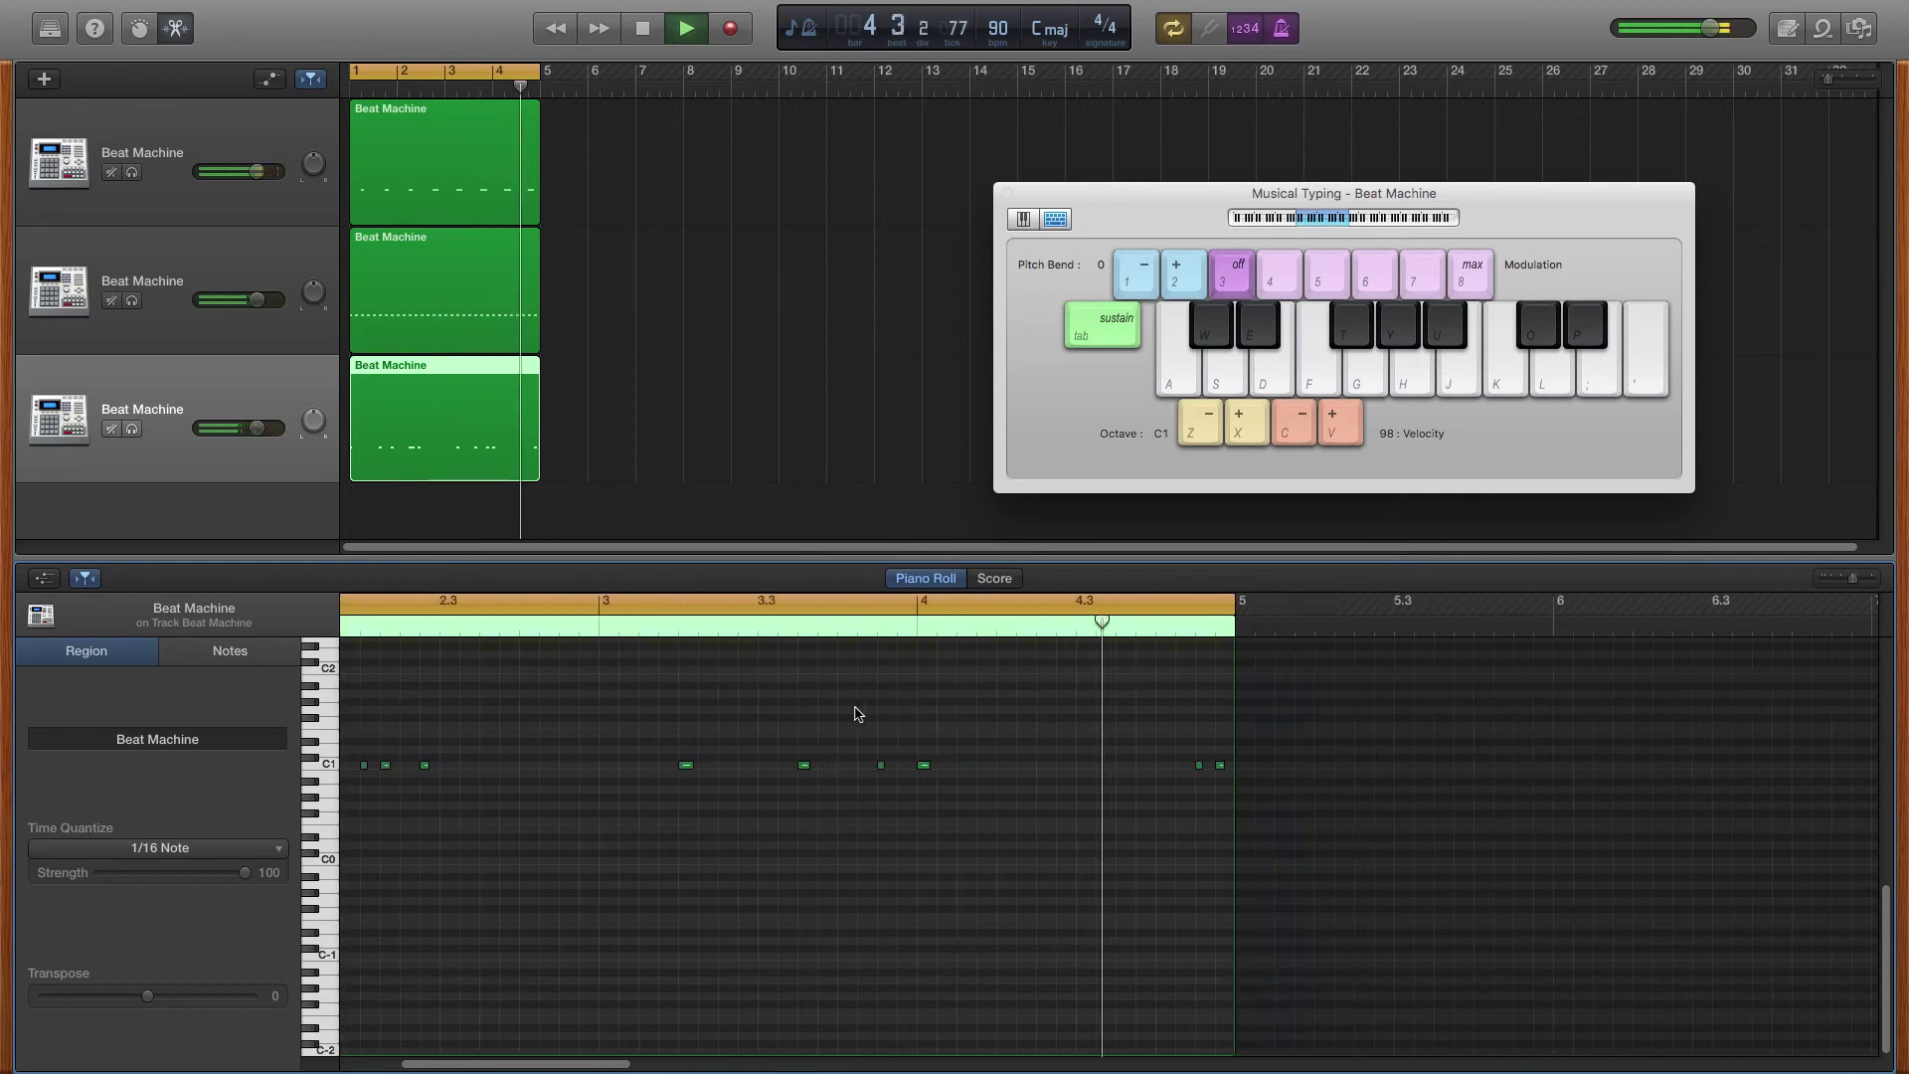
key(space)
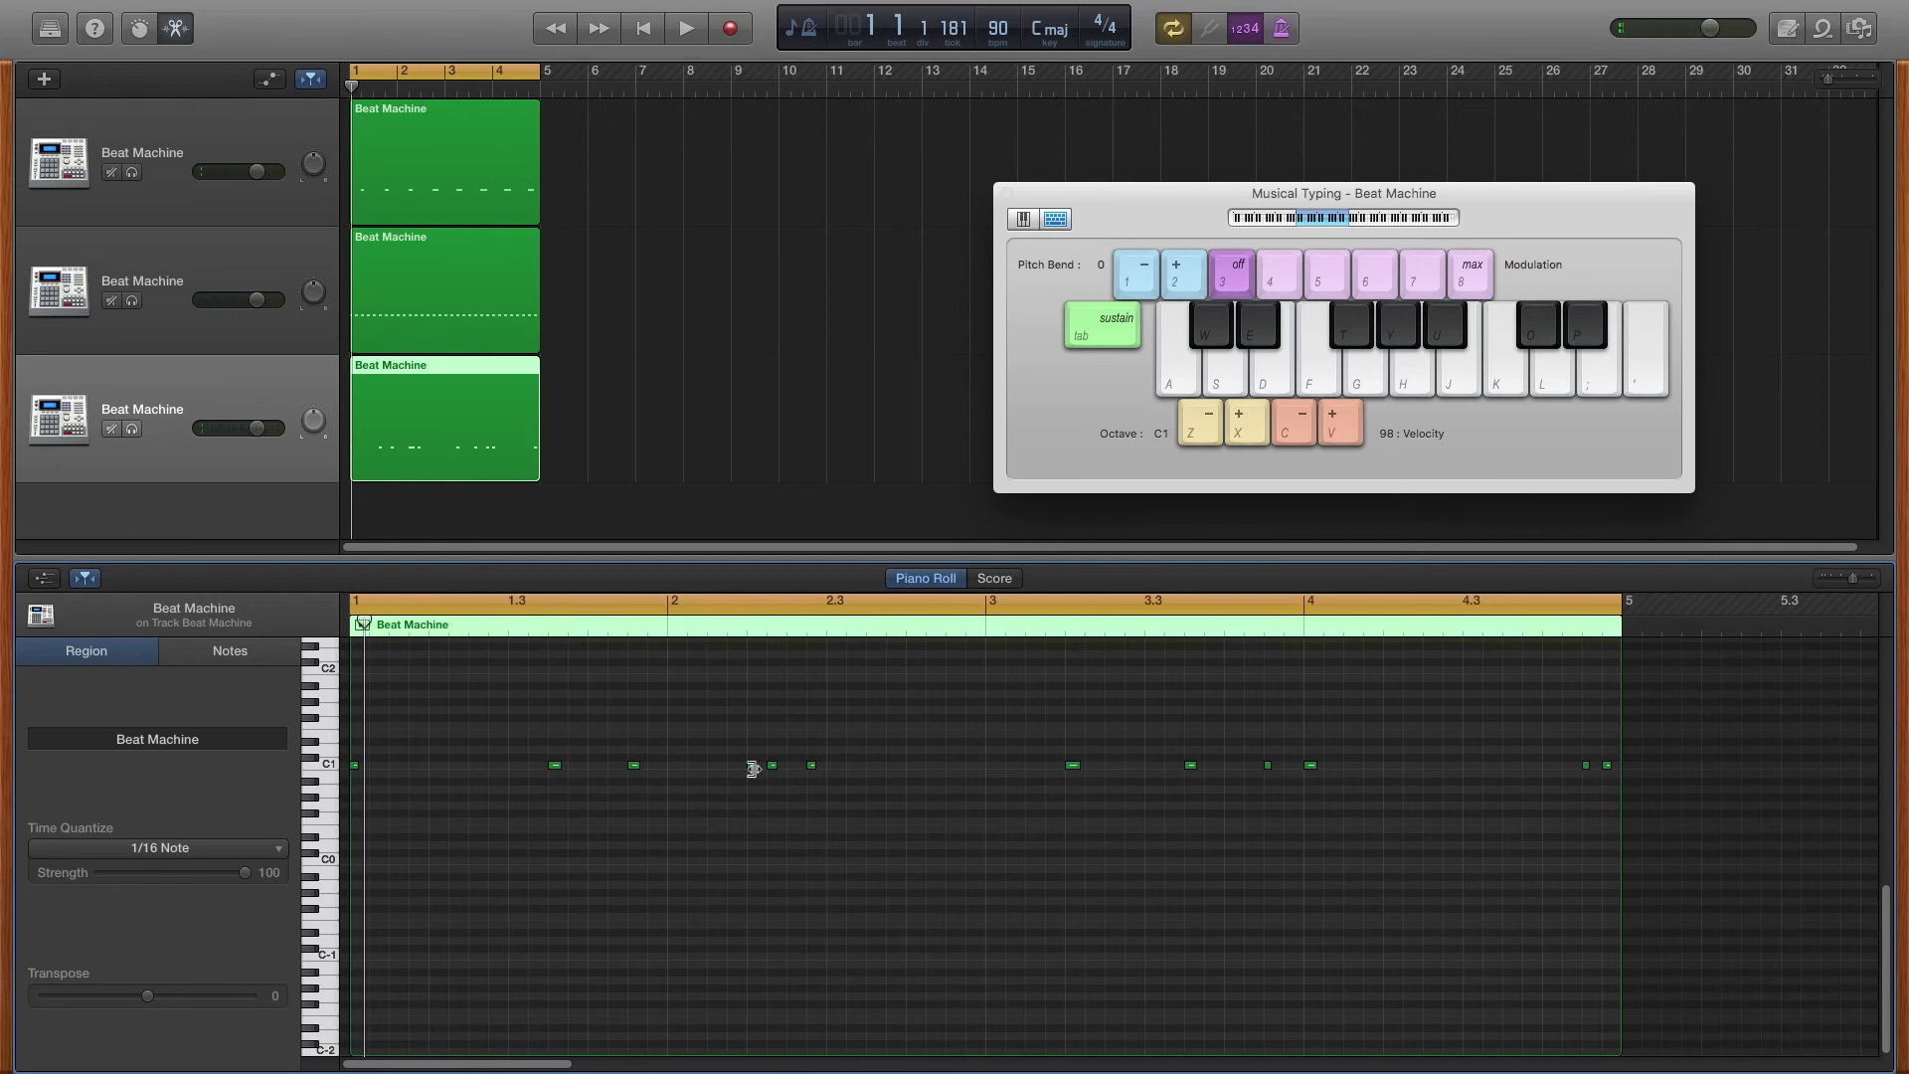
drag(750, 767, 671, 767)
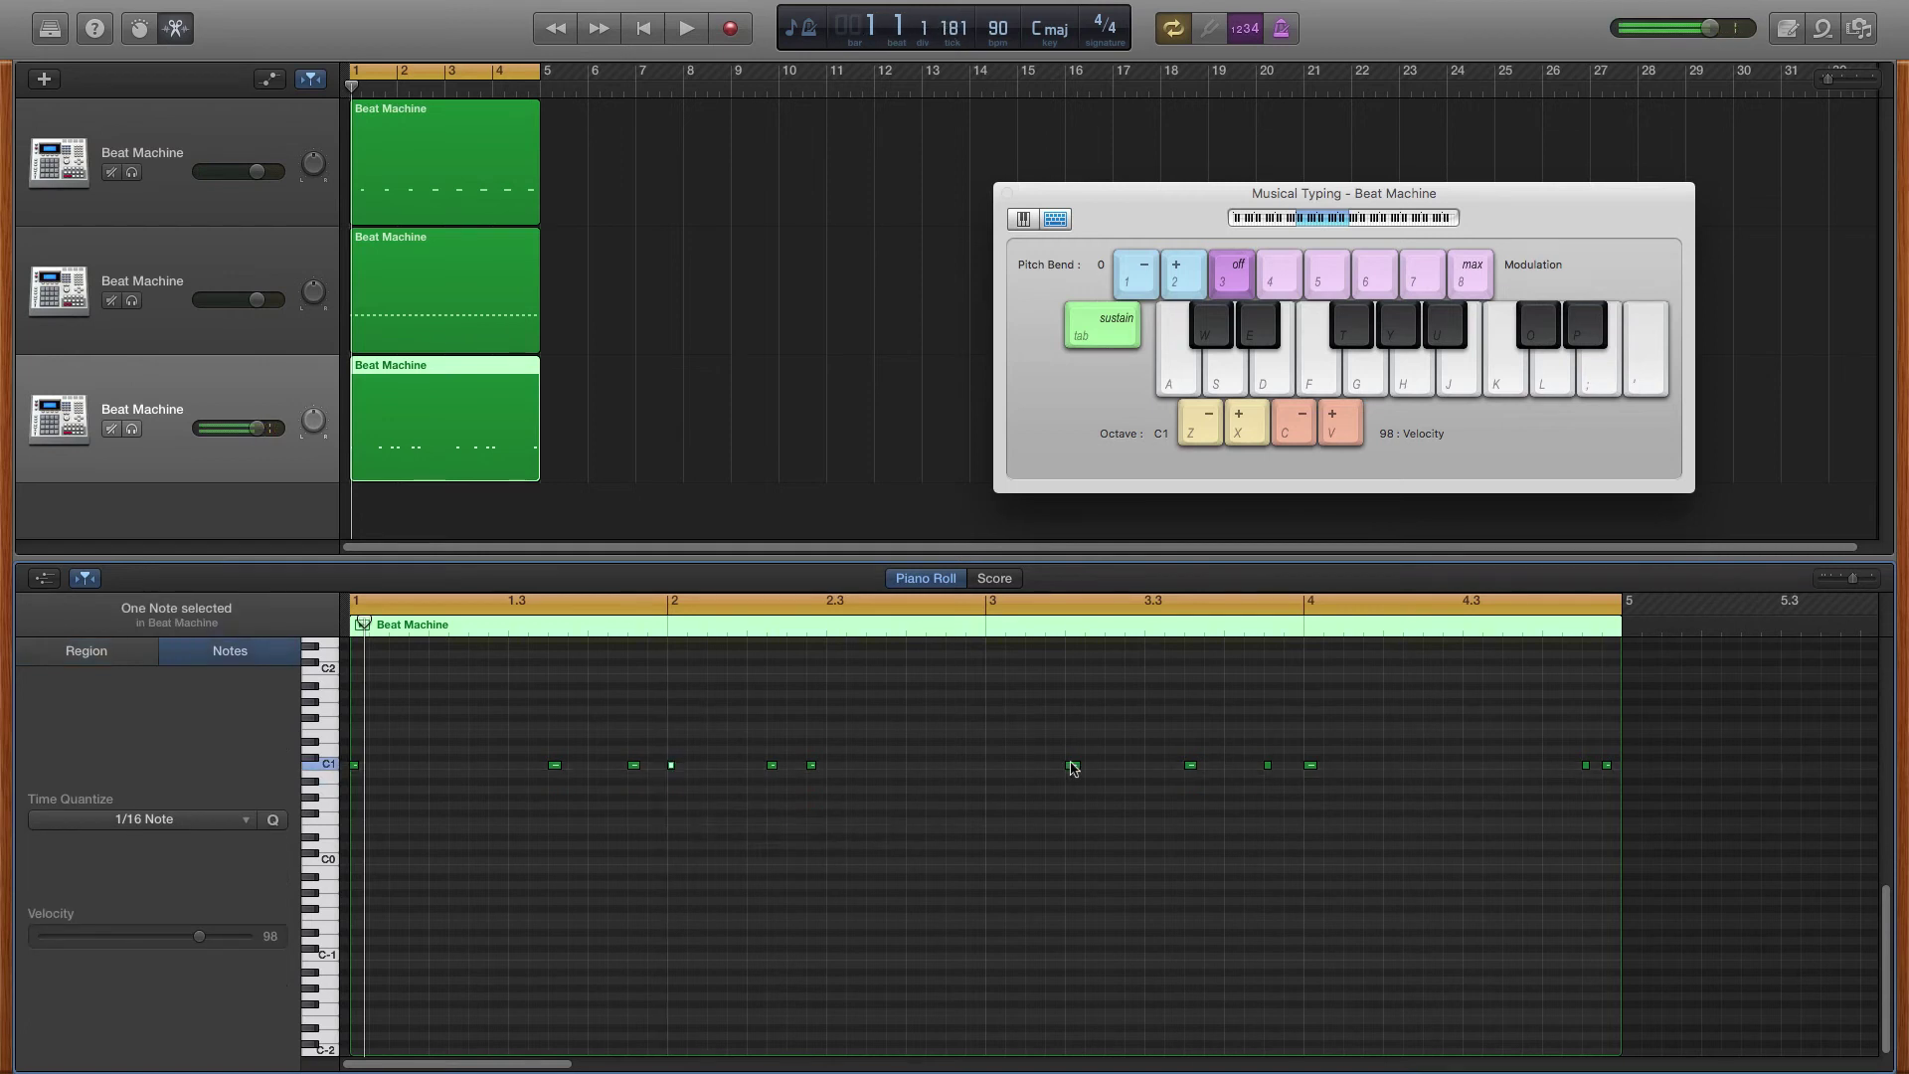
drag(1073, 765, 997, 767)
key(space)
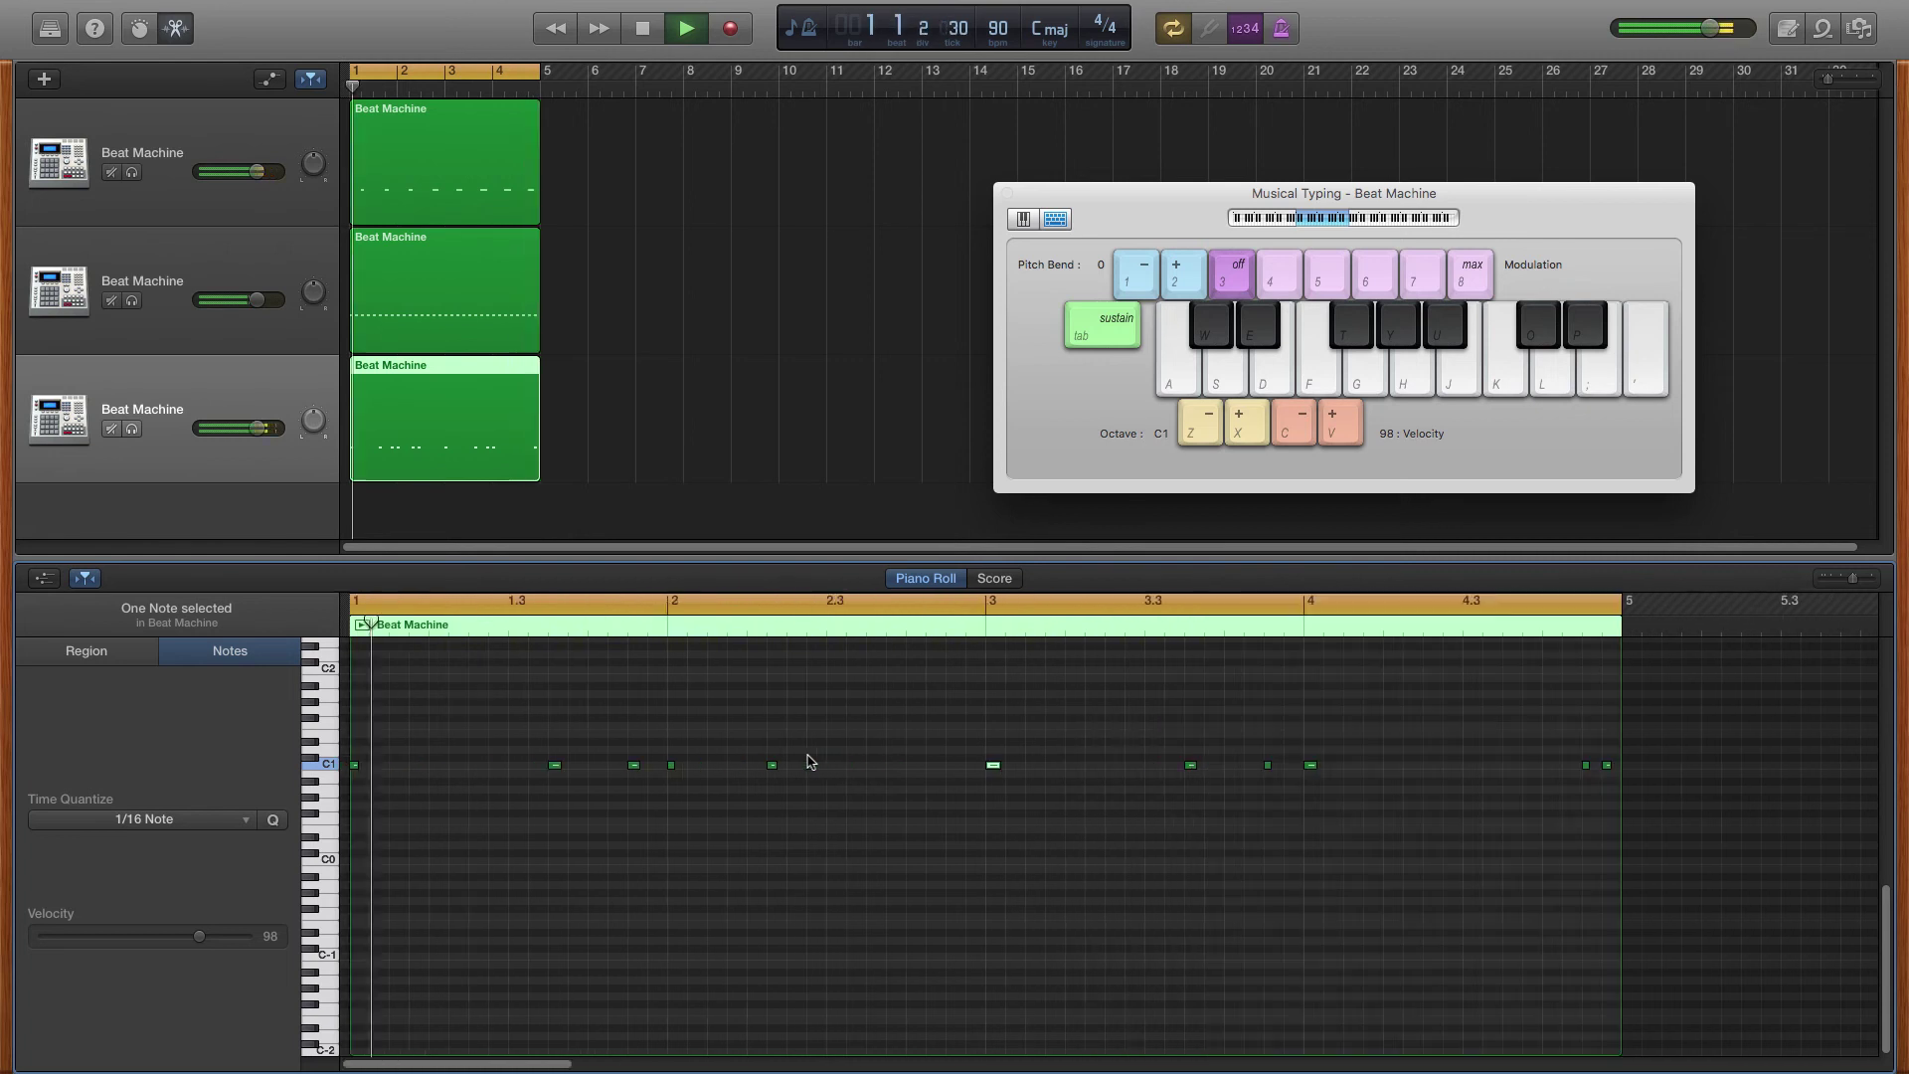
key(space)
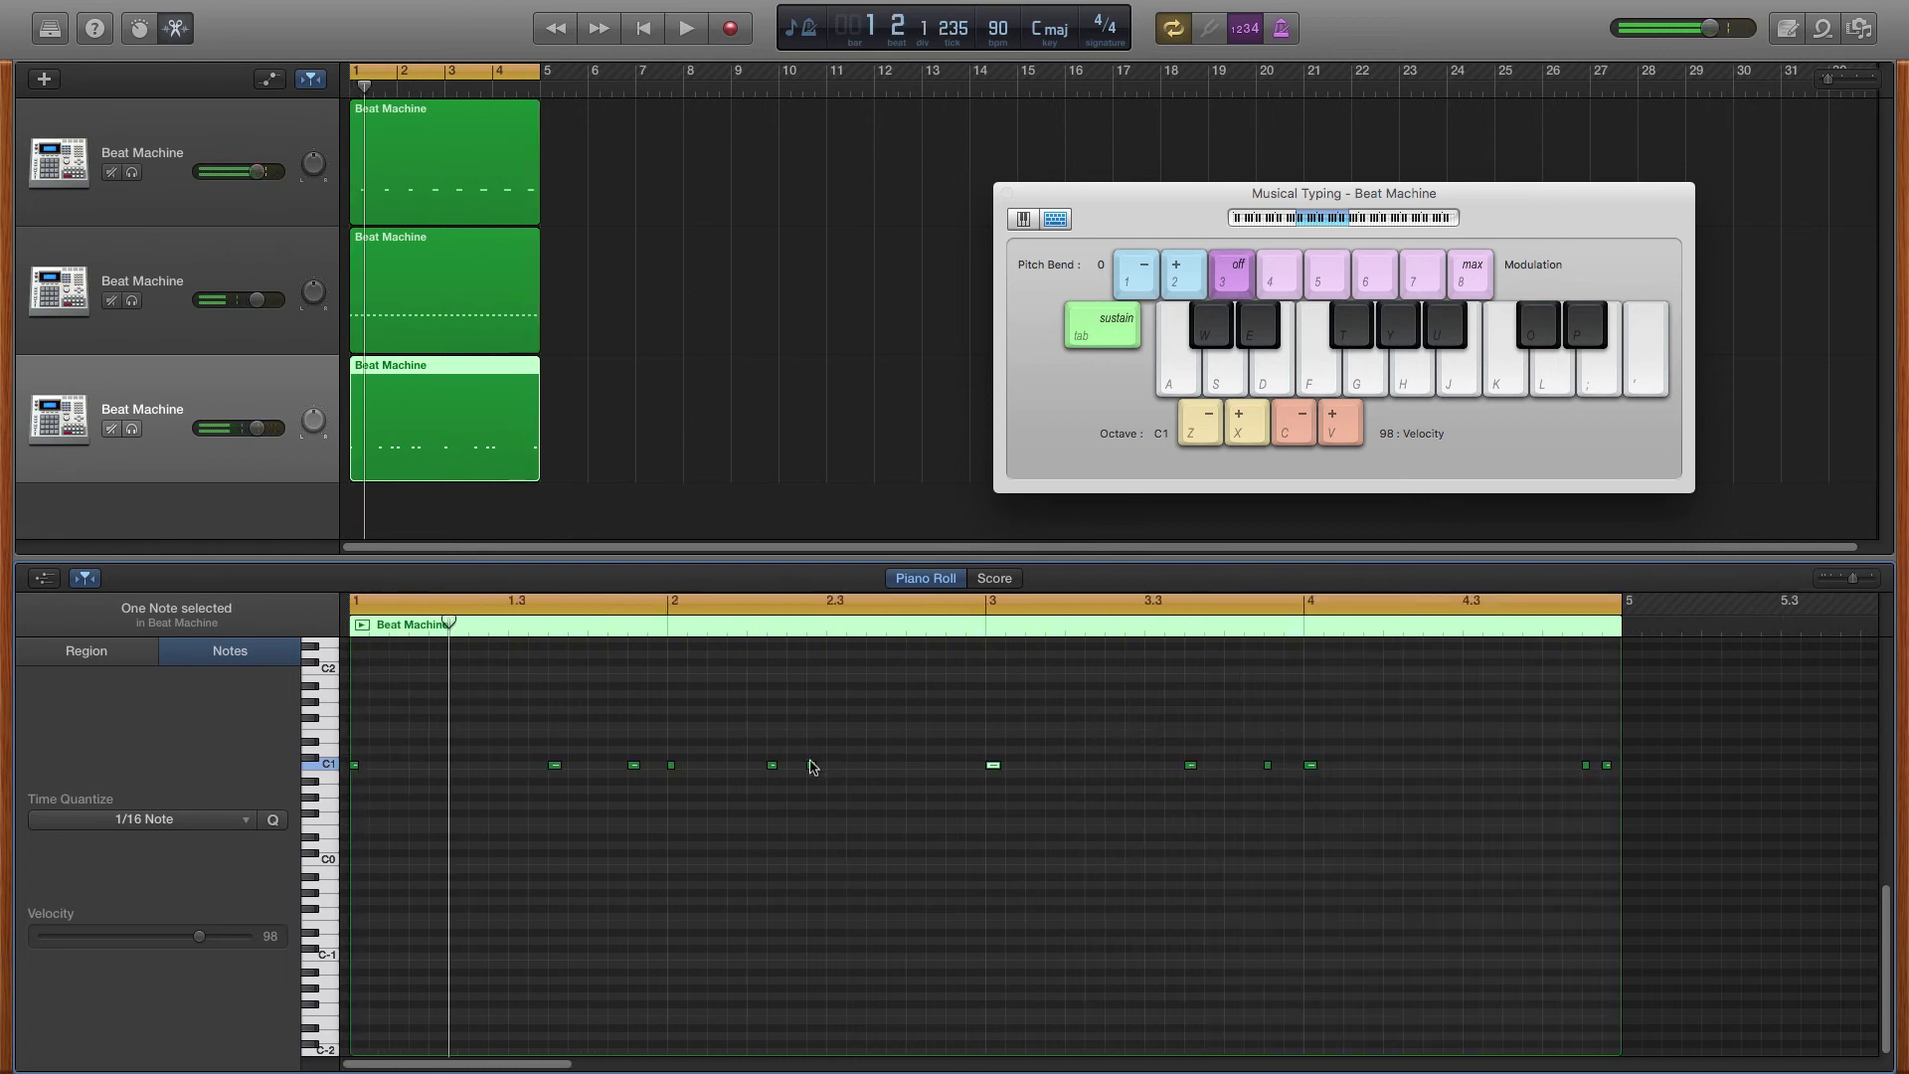
- Shift the C1 note just before 2.3 a sixteenth earlier and add C1 notes shortly after 2.3, on 2.4 and shortly after 4.3
drag(812, 766, 792, 766)
super+click(851, 766)
key(space)
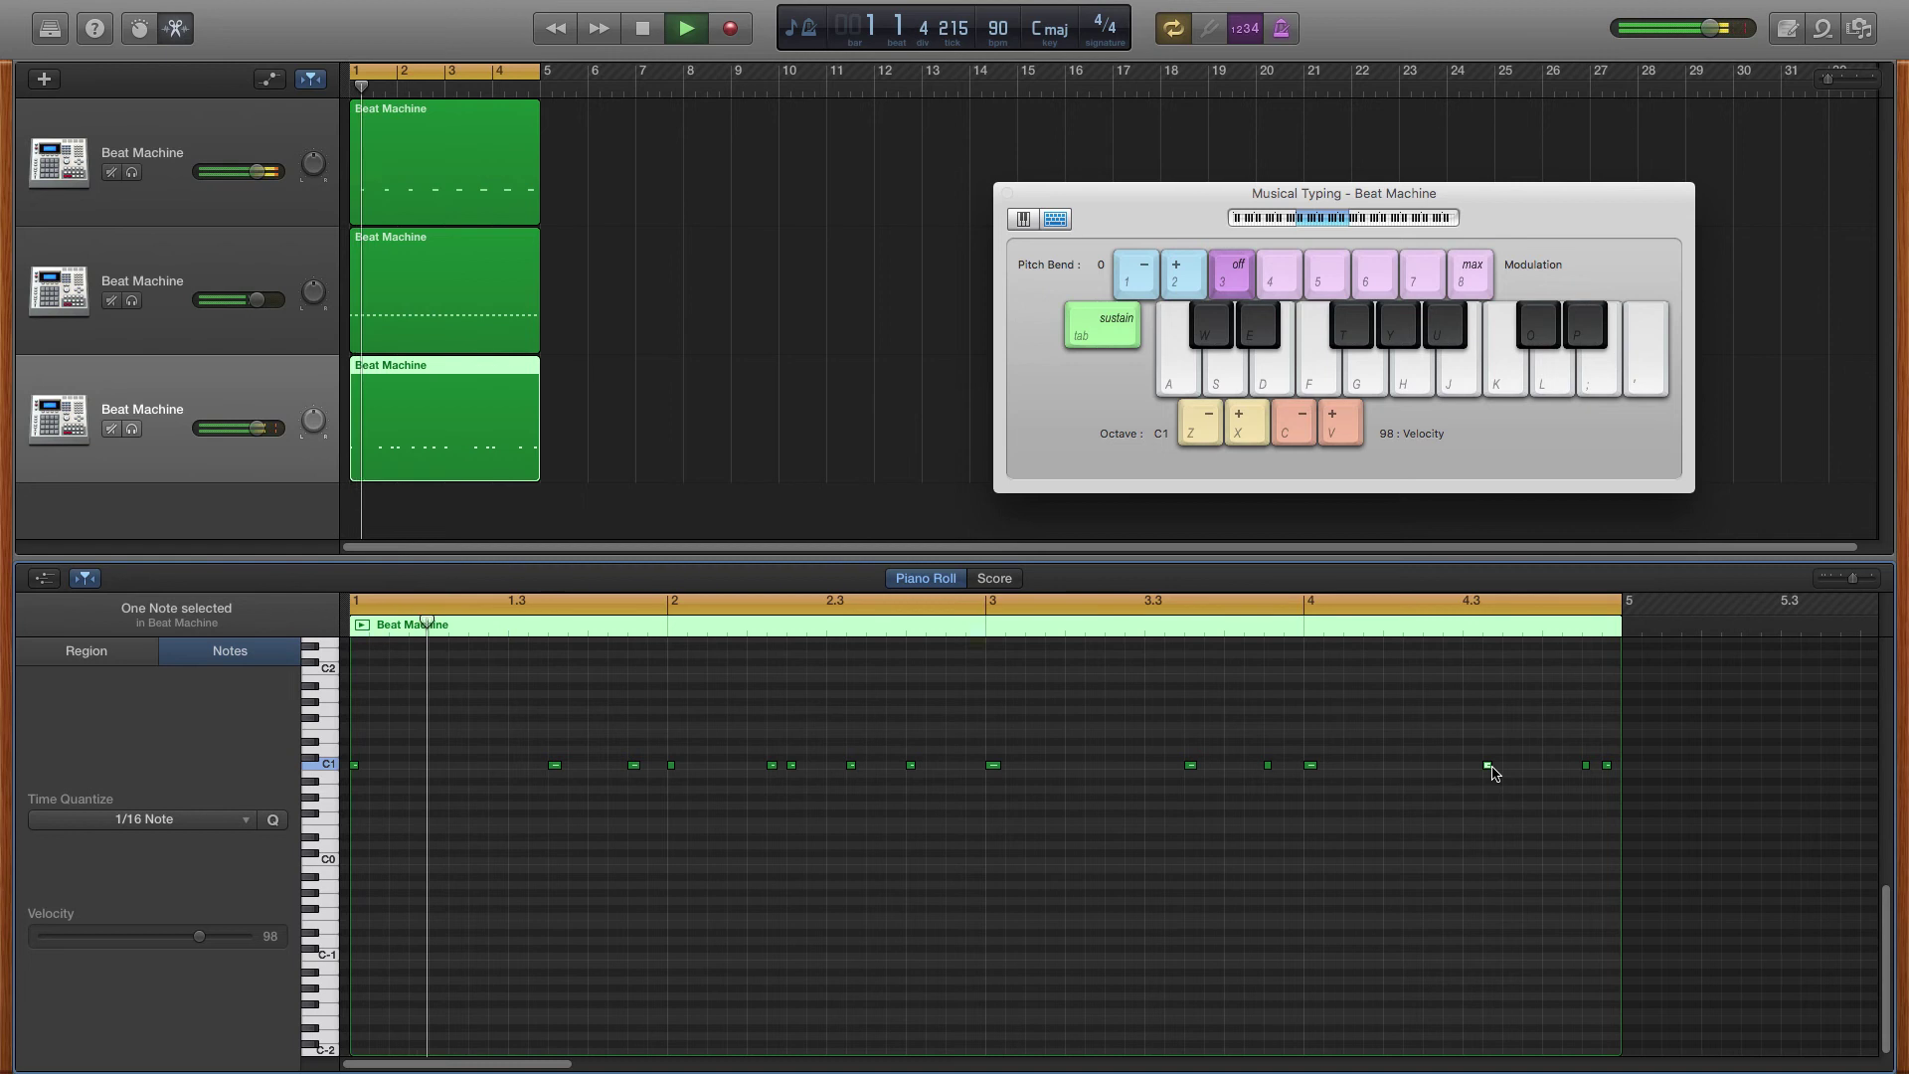
- Delete the first of the two C1 notes just after 2.2 and check the bass drum pattern by playback
key(a)
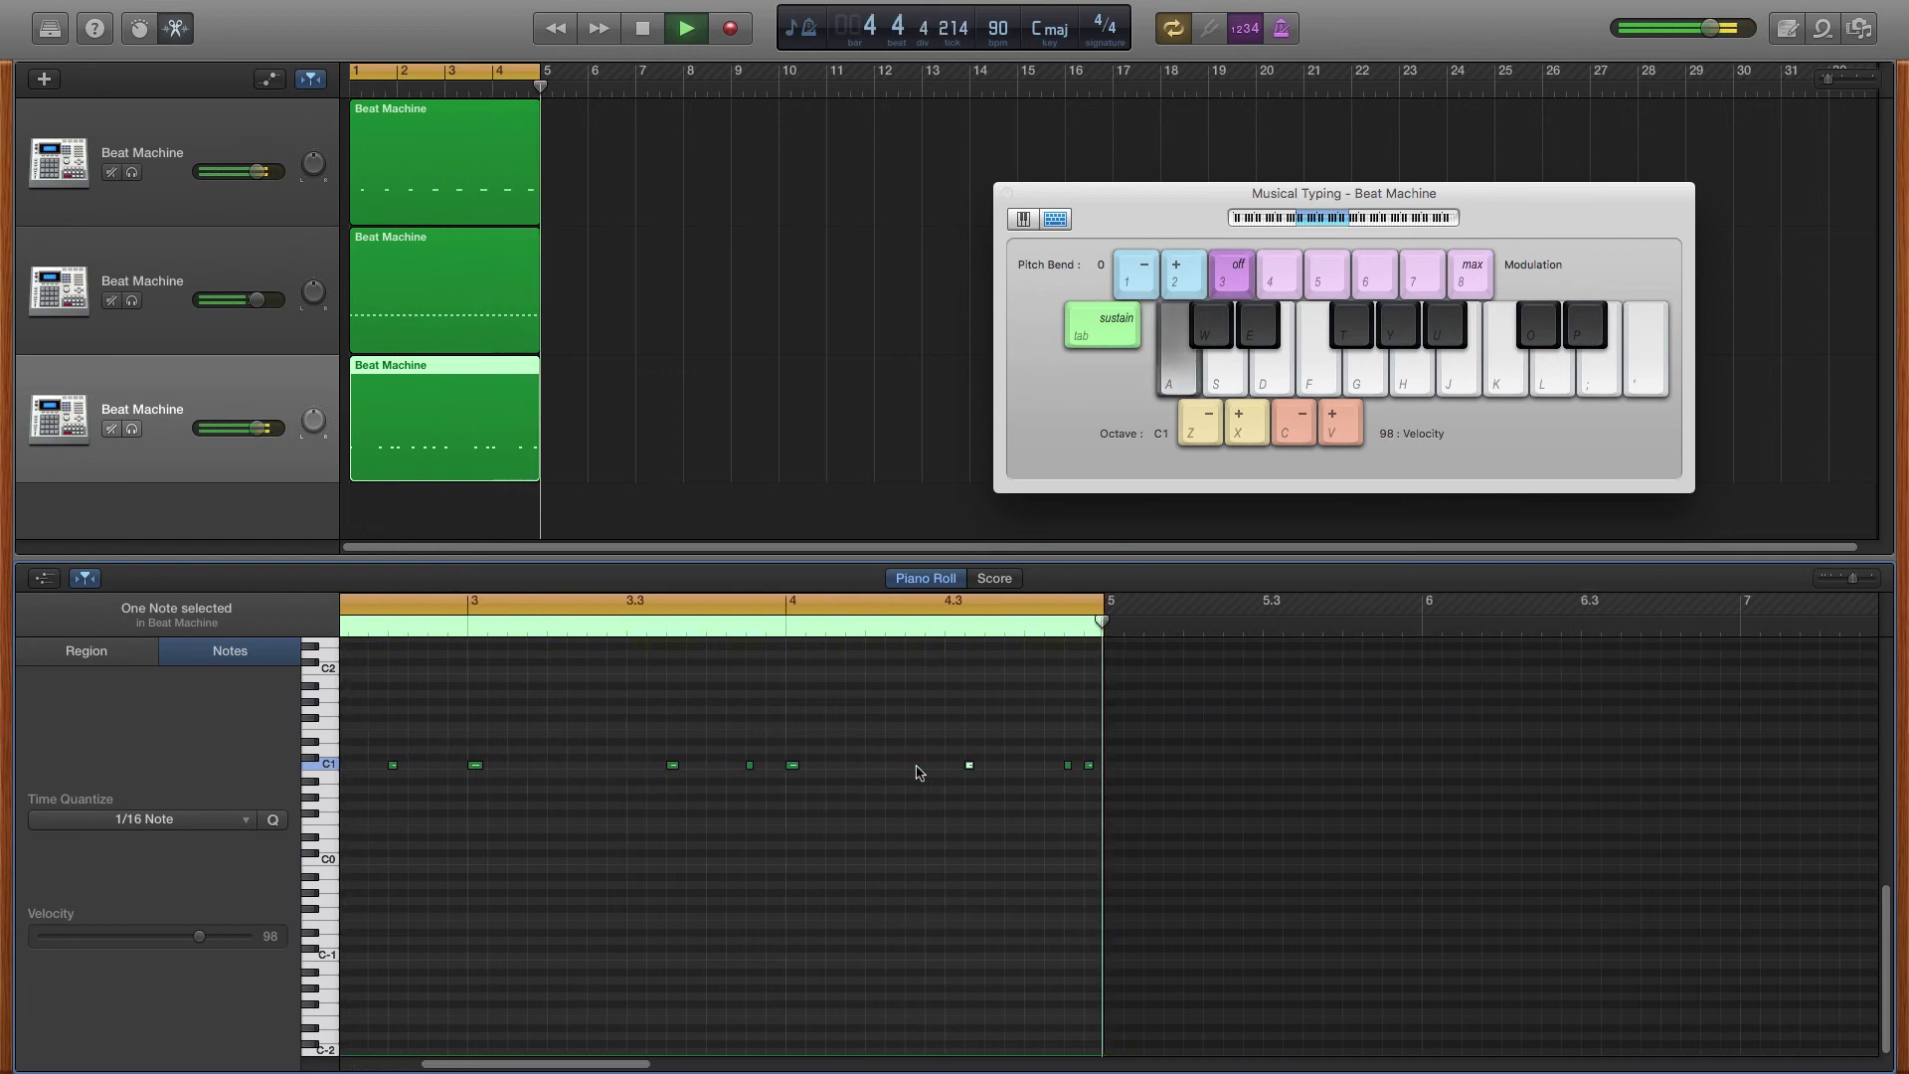
key(space)
click(777, 777)
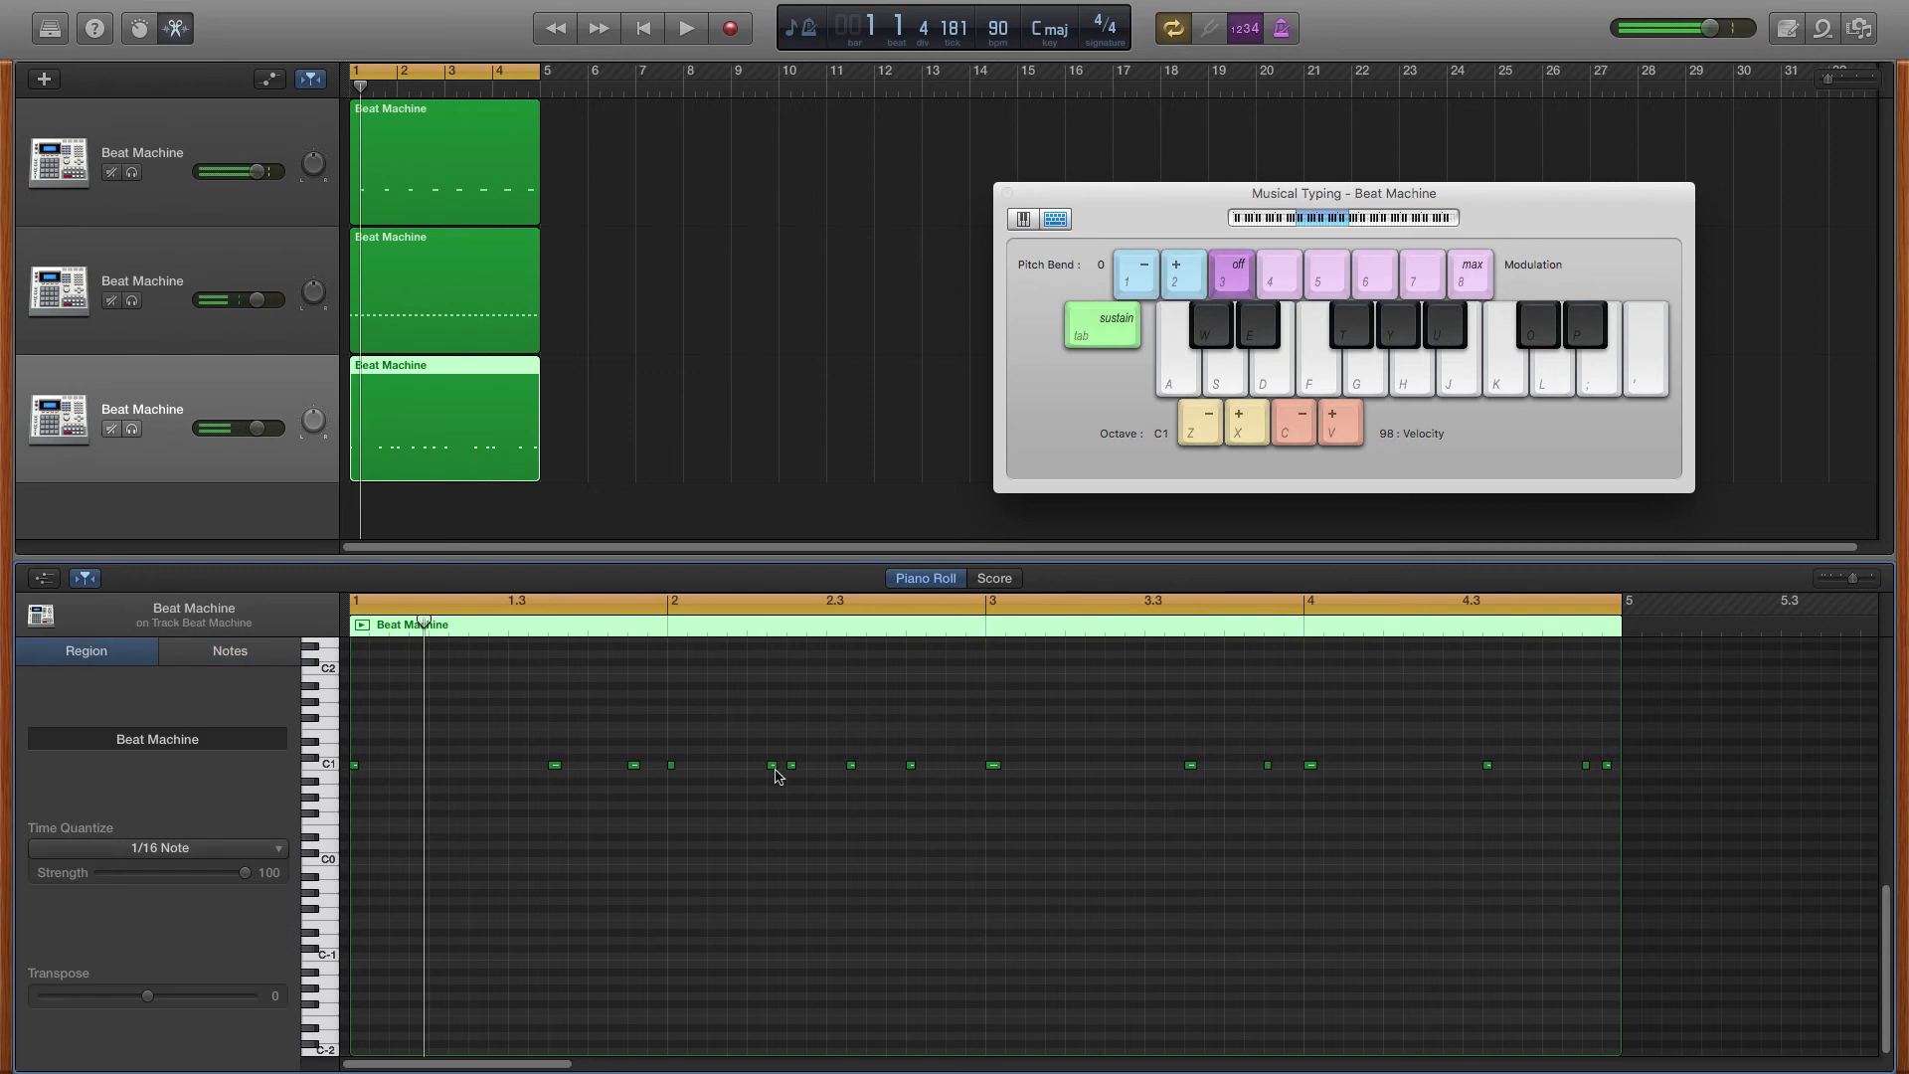
click(772, 765)
key(space)
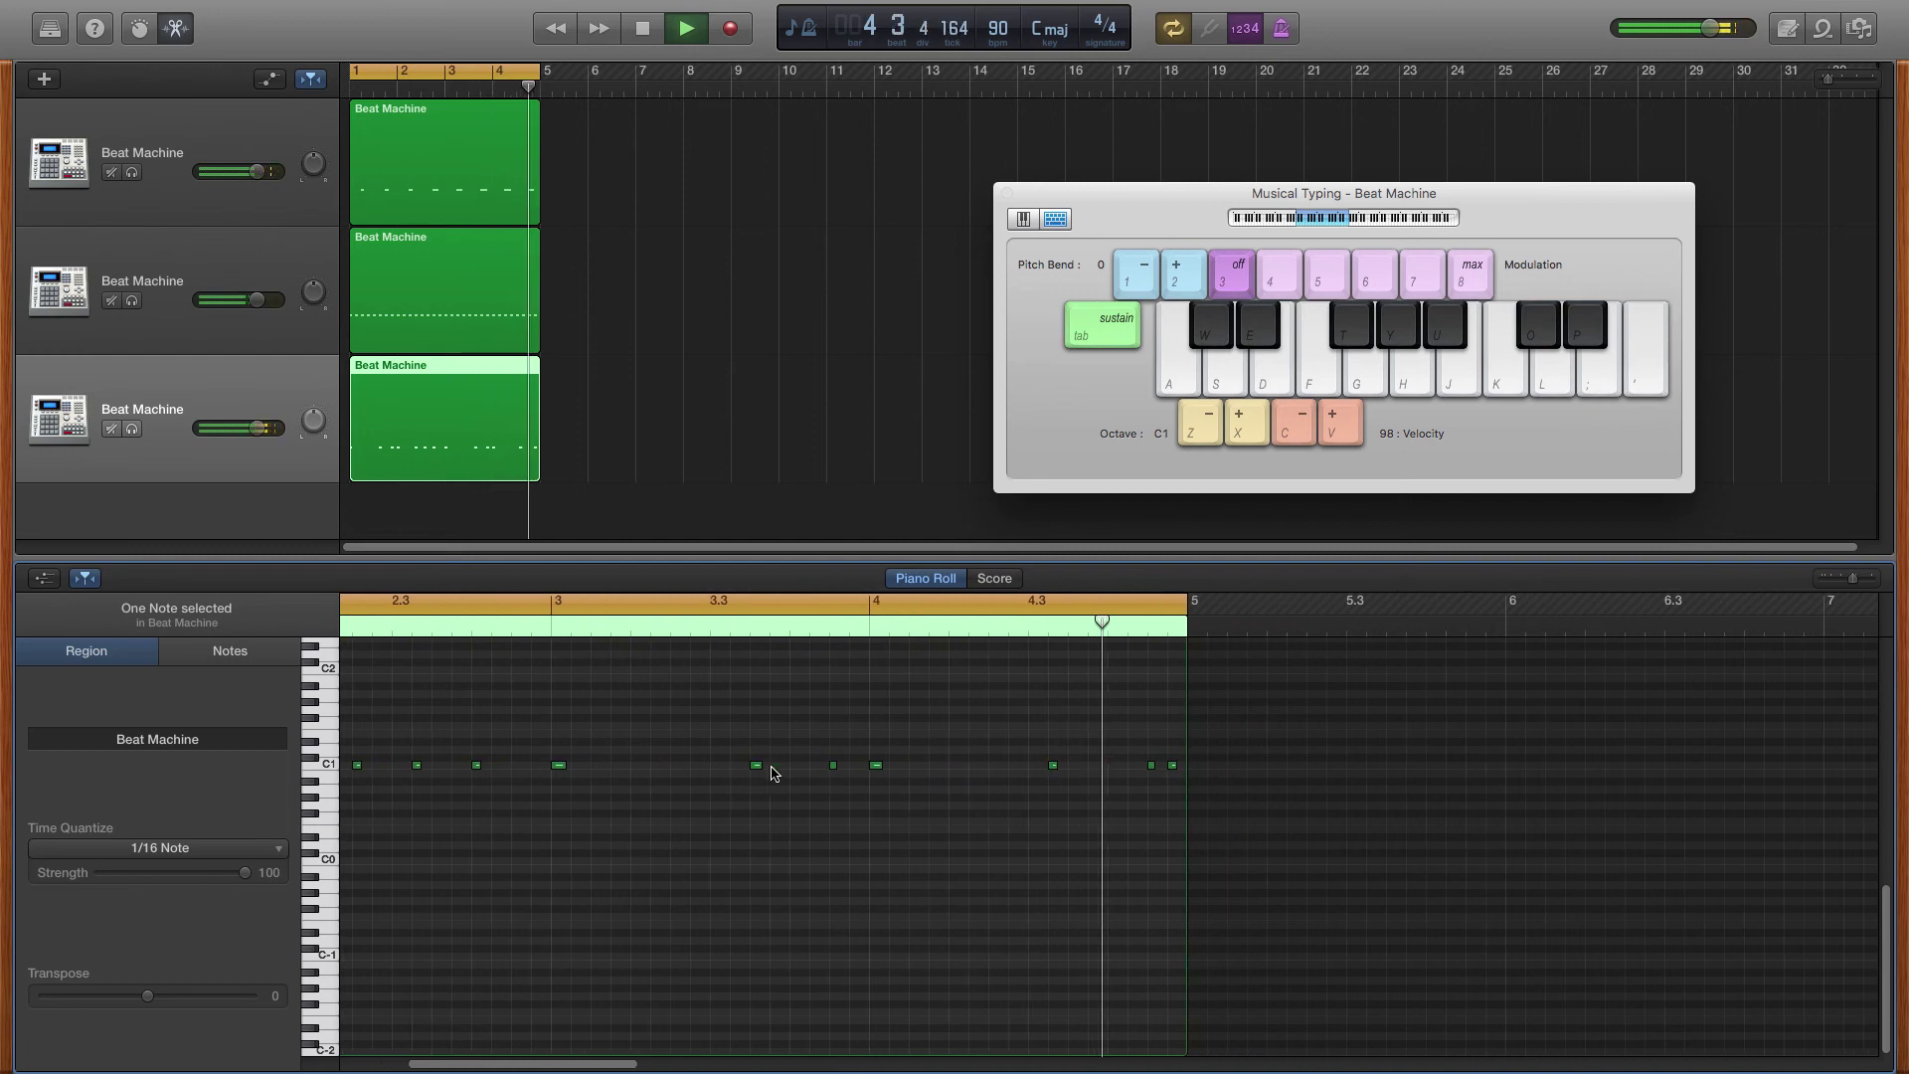
key(space)
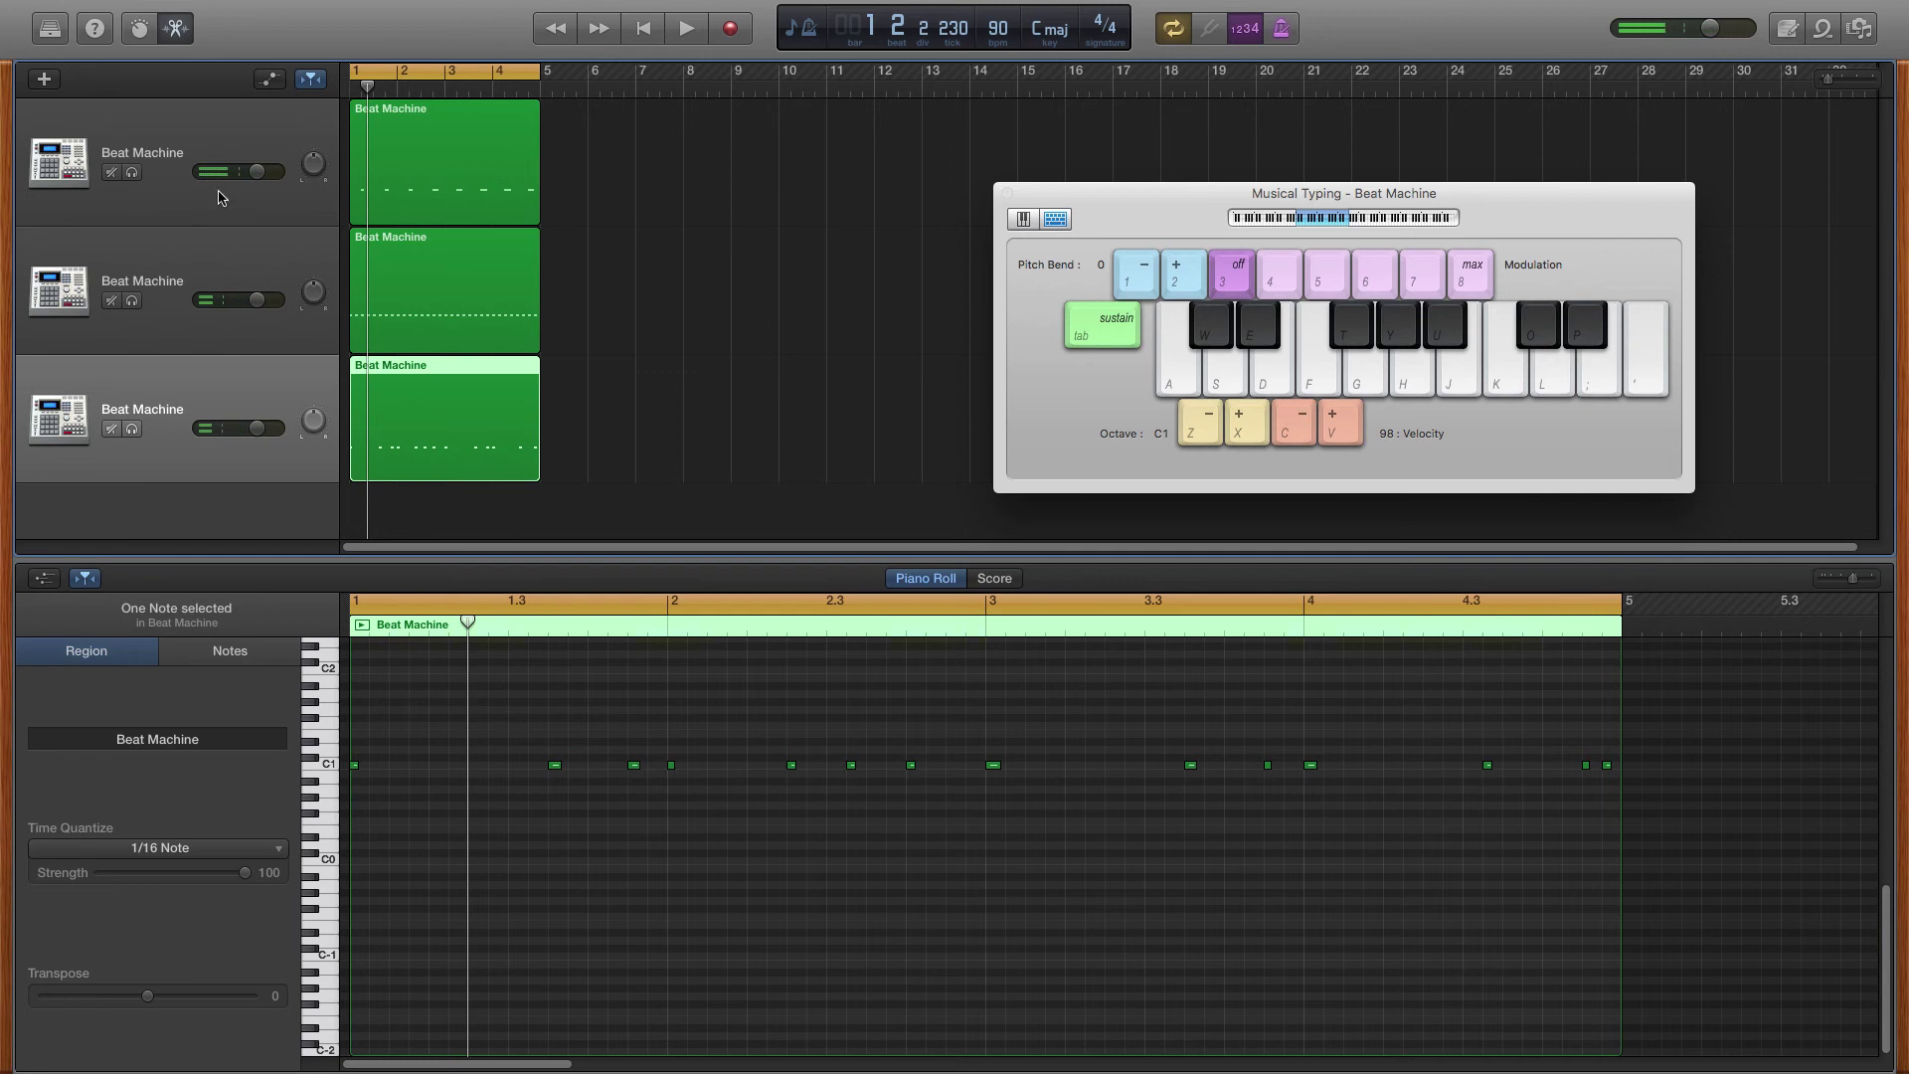
- Add a fourth Beat Machine track with duplicate settings and select it
click(271, 10)
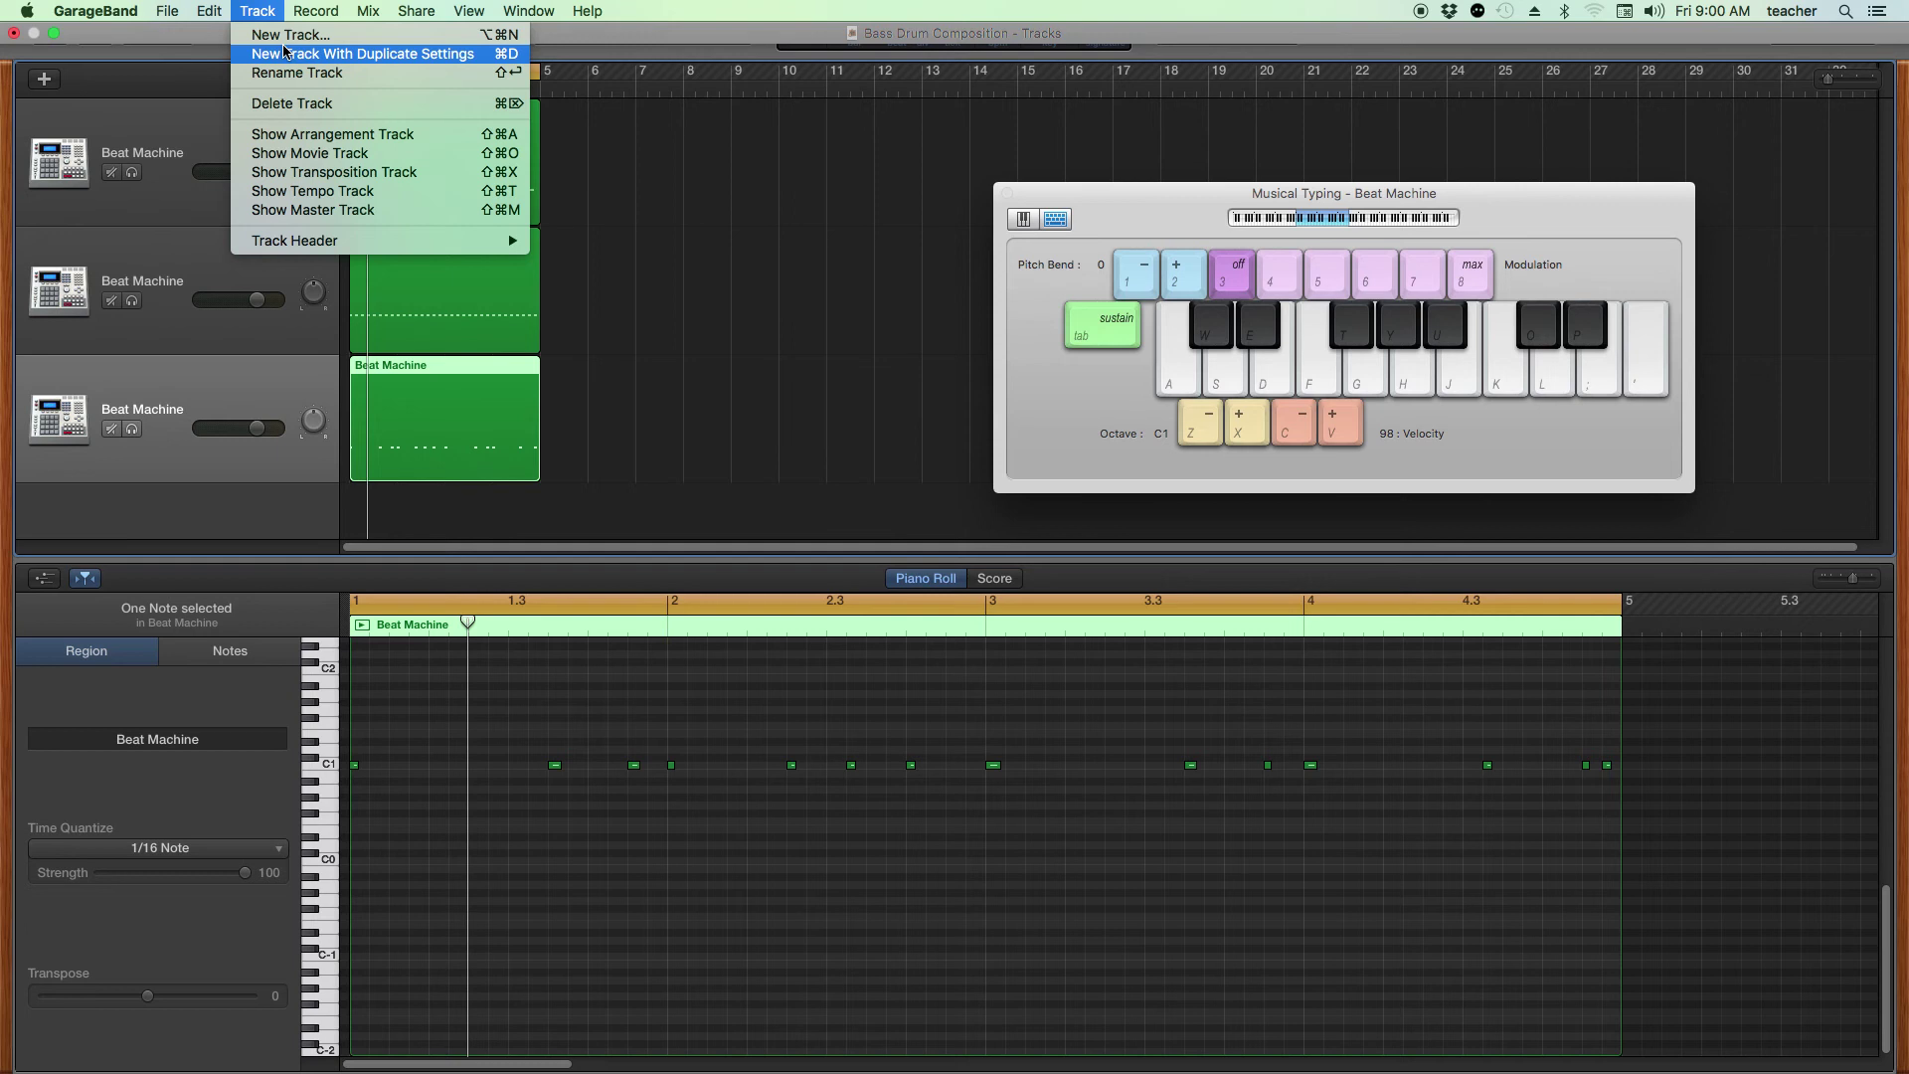
click(285, 52)
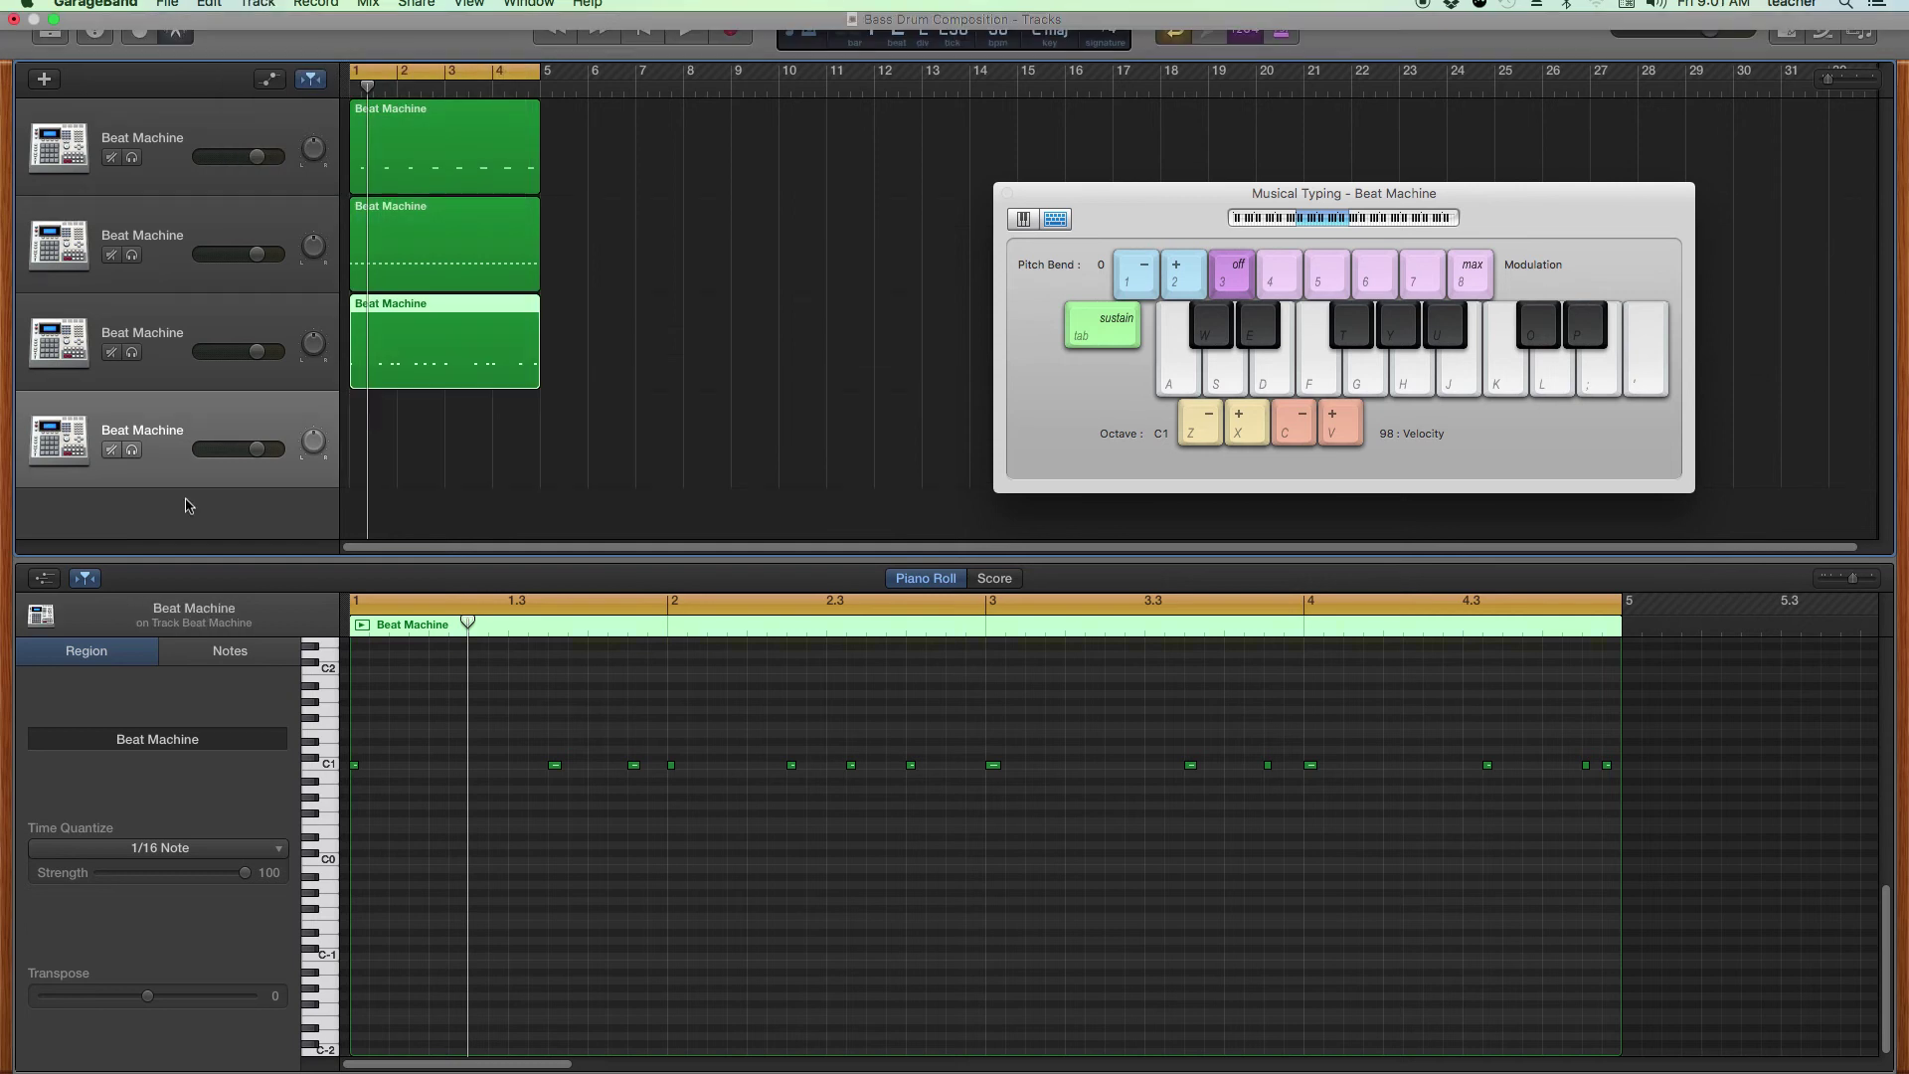
click(179, 416)
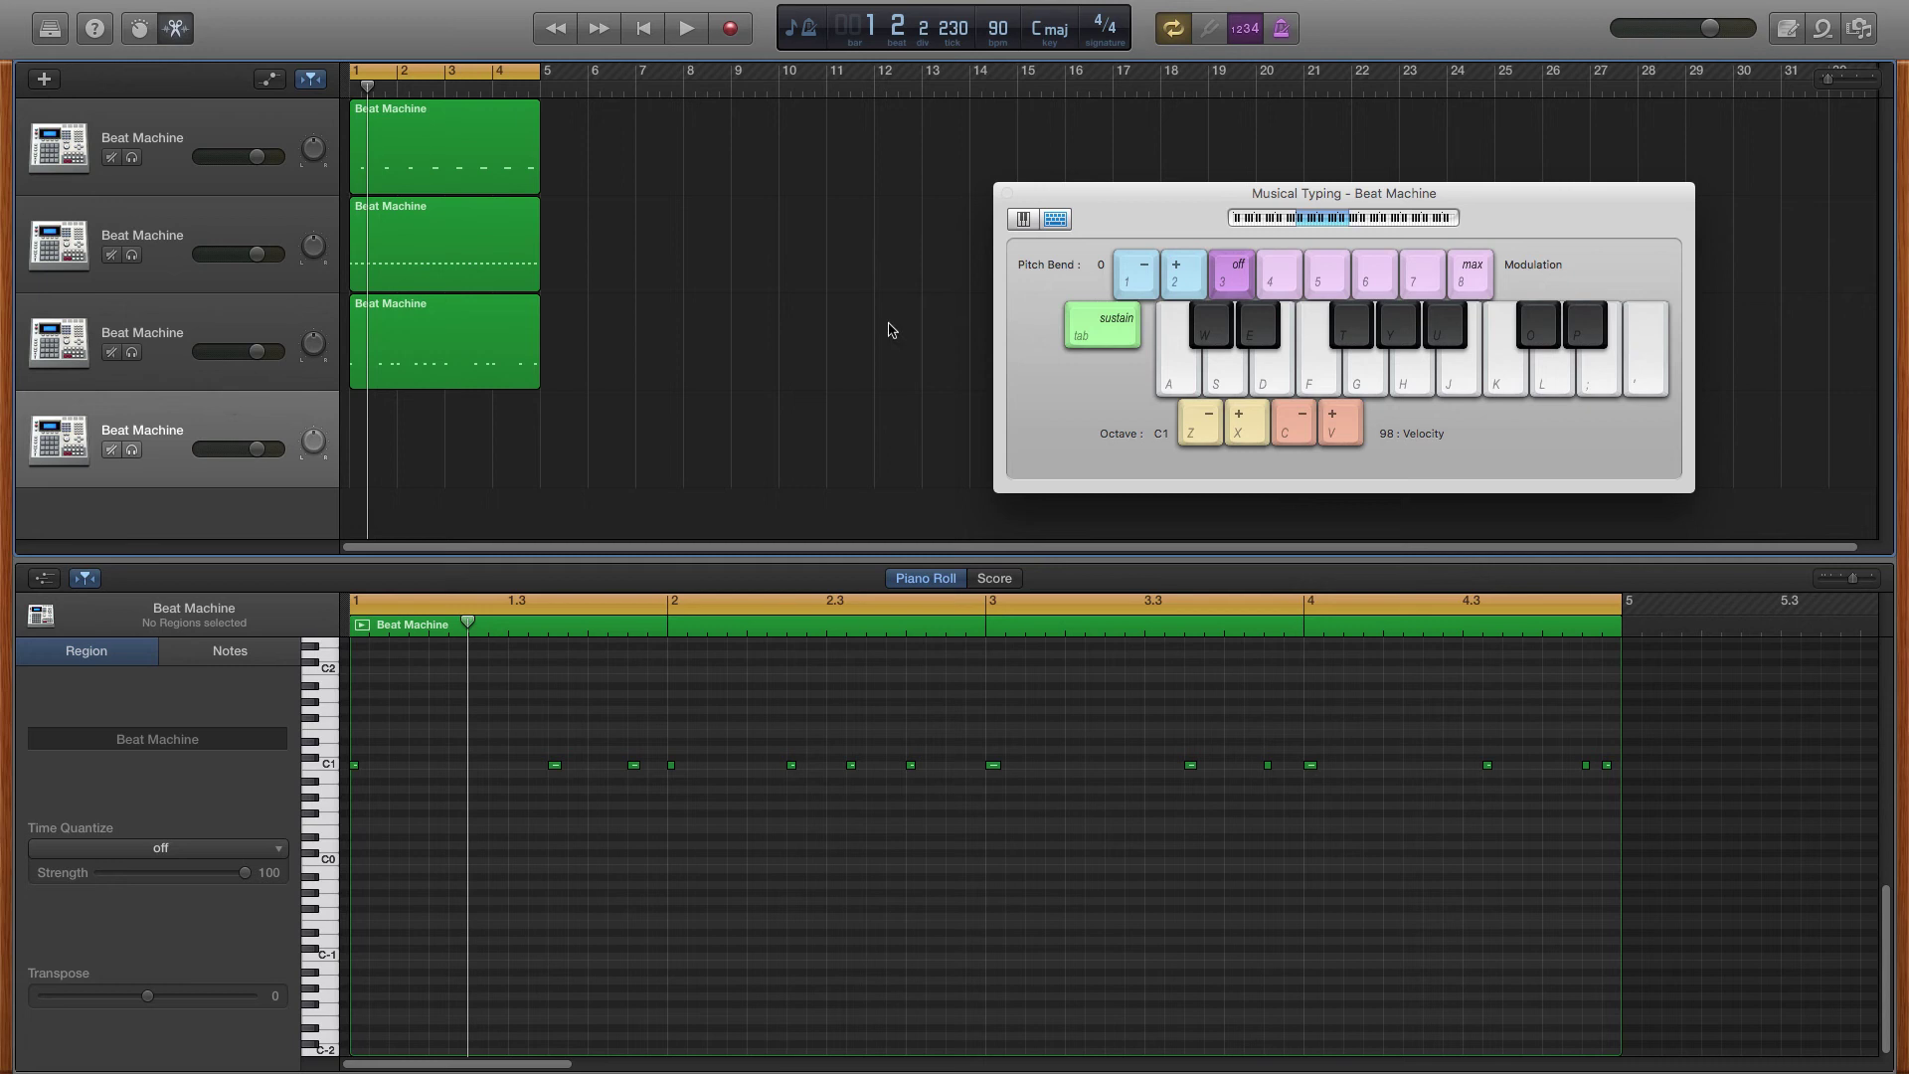
- Audition the new track's drum sounds on C1, D#1, E1, F1 and F#1 with Musical Typing
key(a)
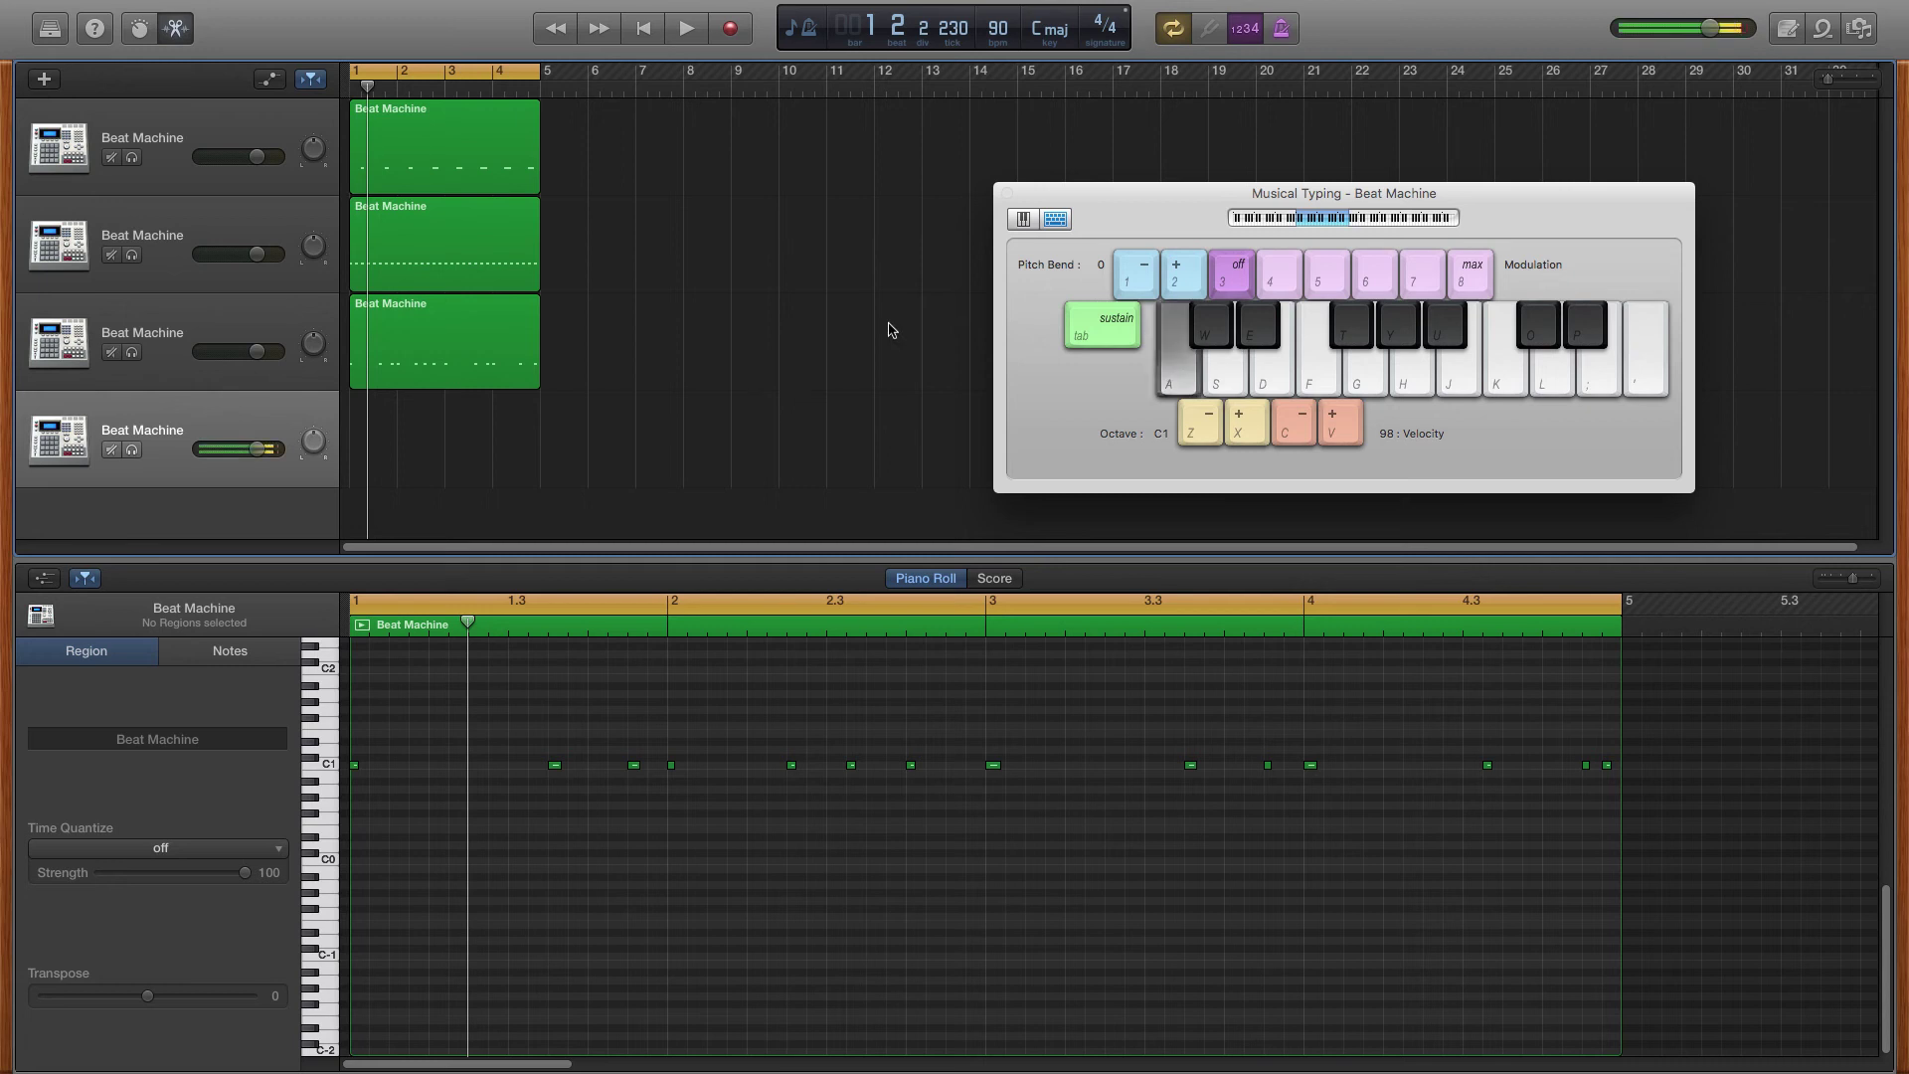
key(e)
key(d)
key(f)
key(f)
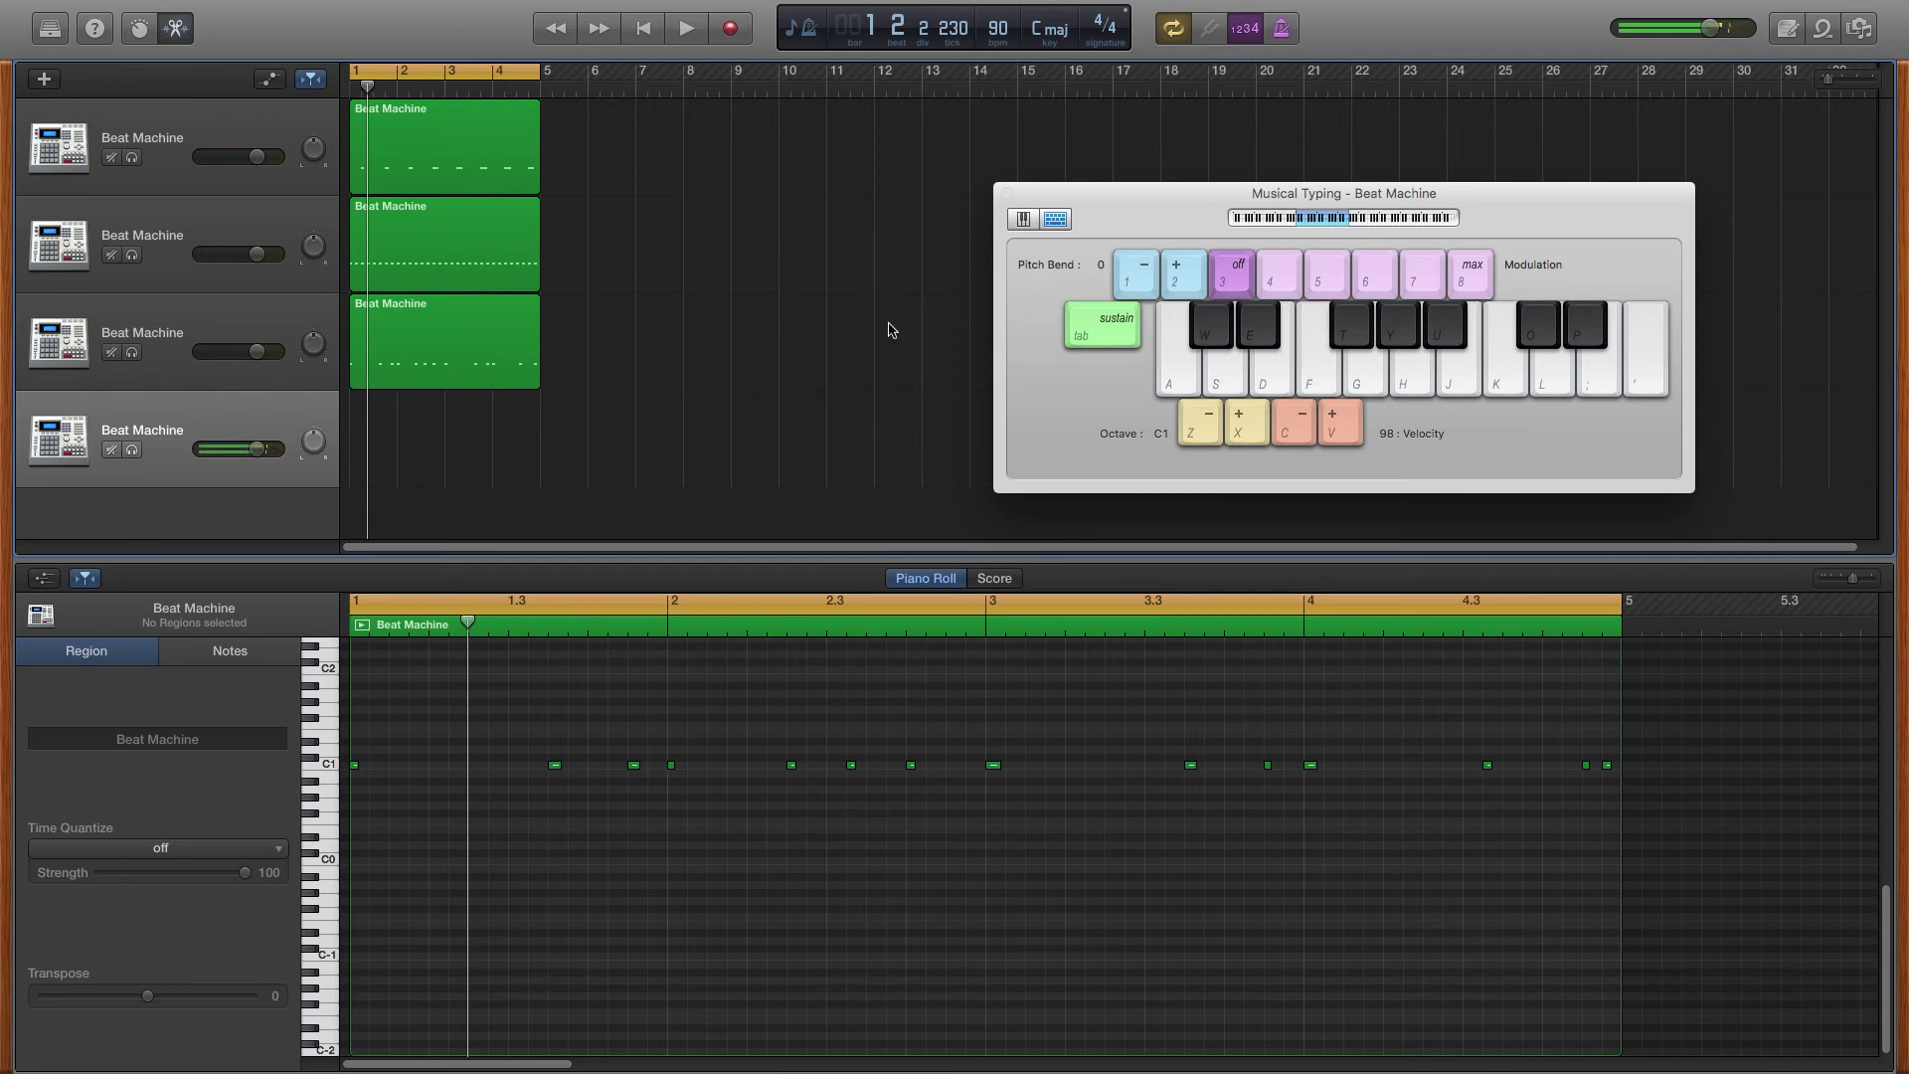
key(d)
key(f)
key(t)
- Record a four-bar pattern of F1 and F#1 drum hits on the fourth track from the start of bar 1
click(644, 30)
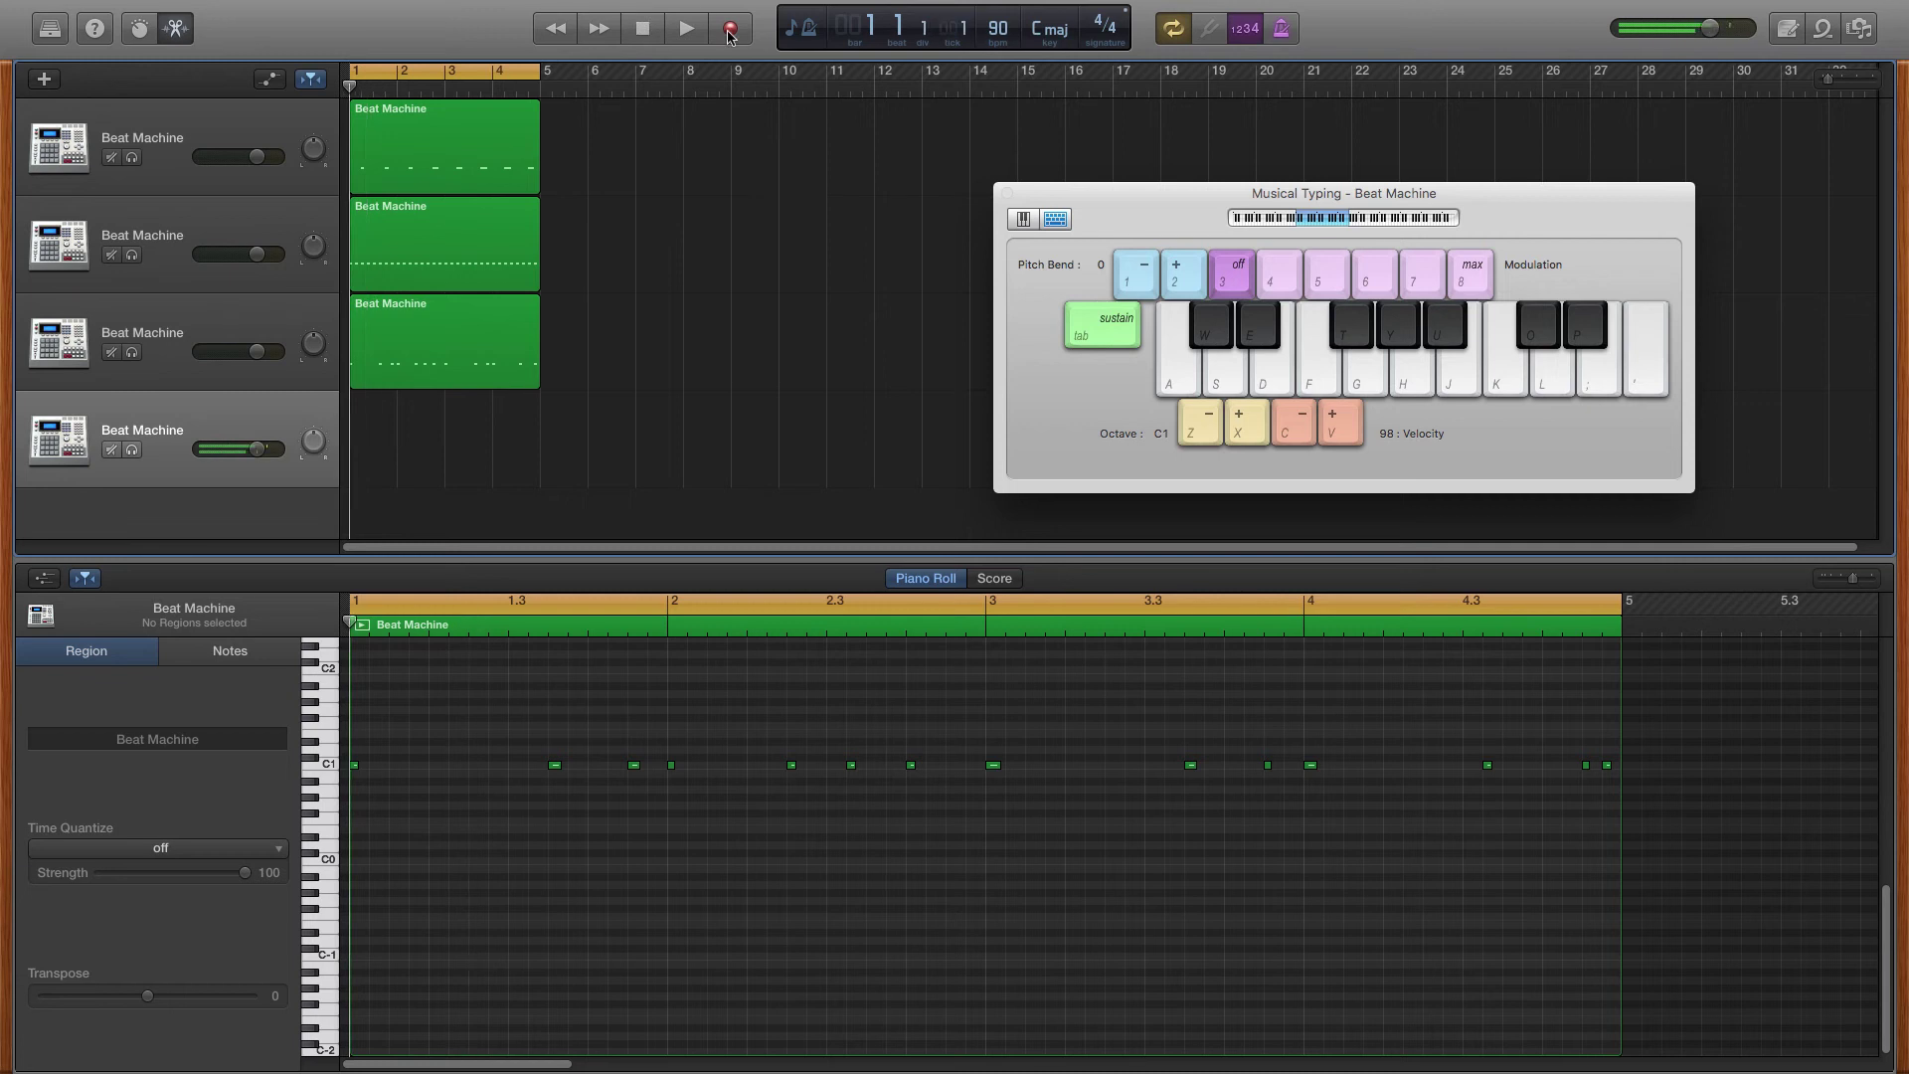
click(730, 31)
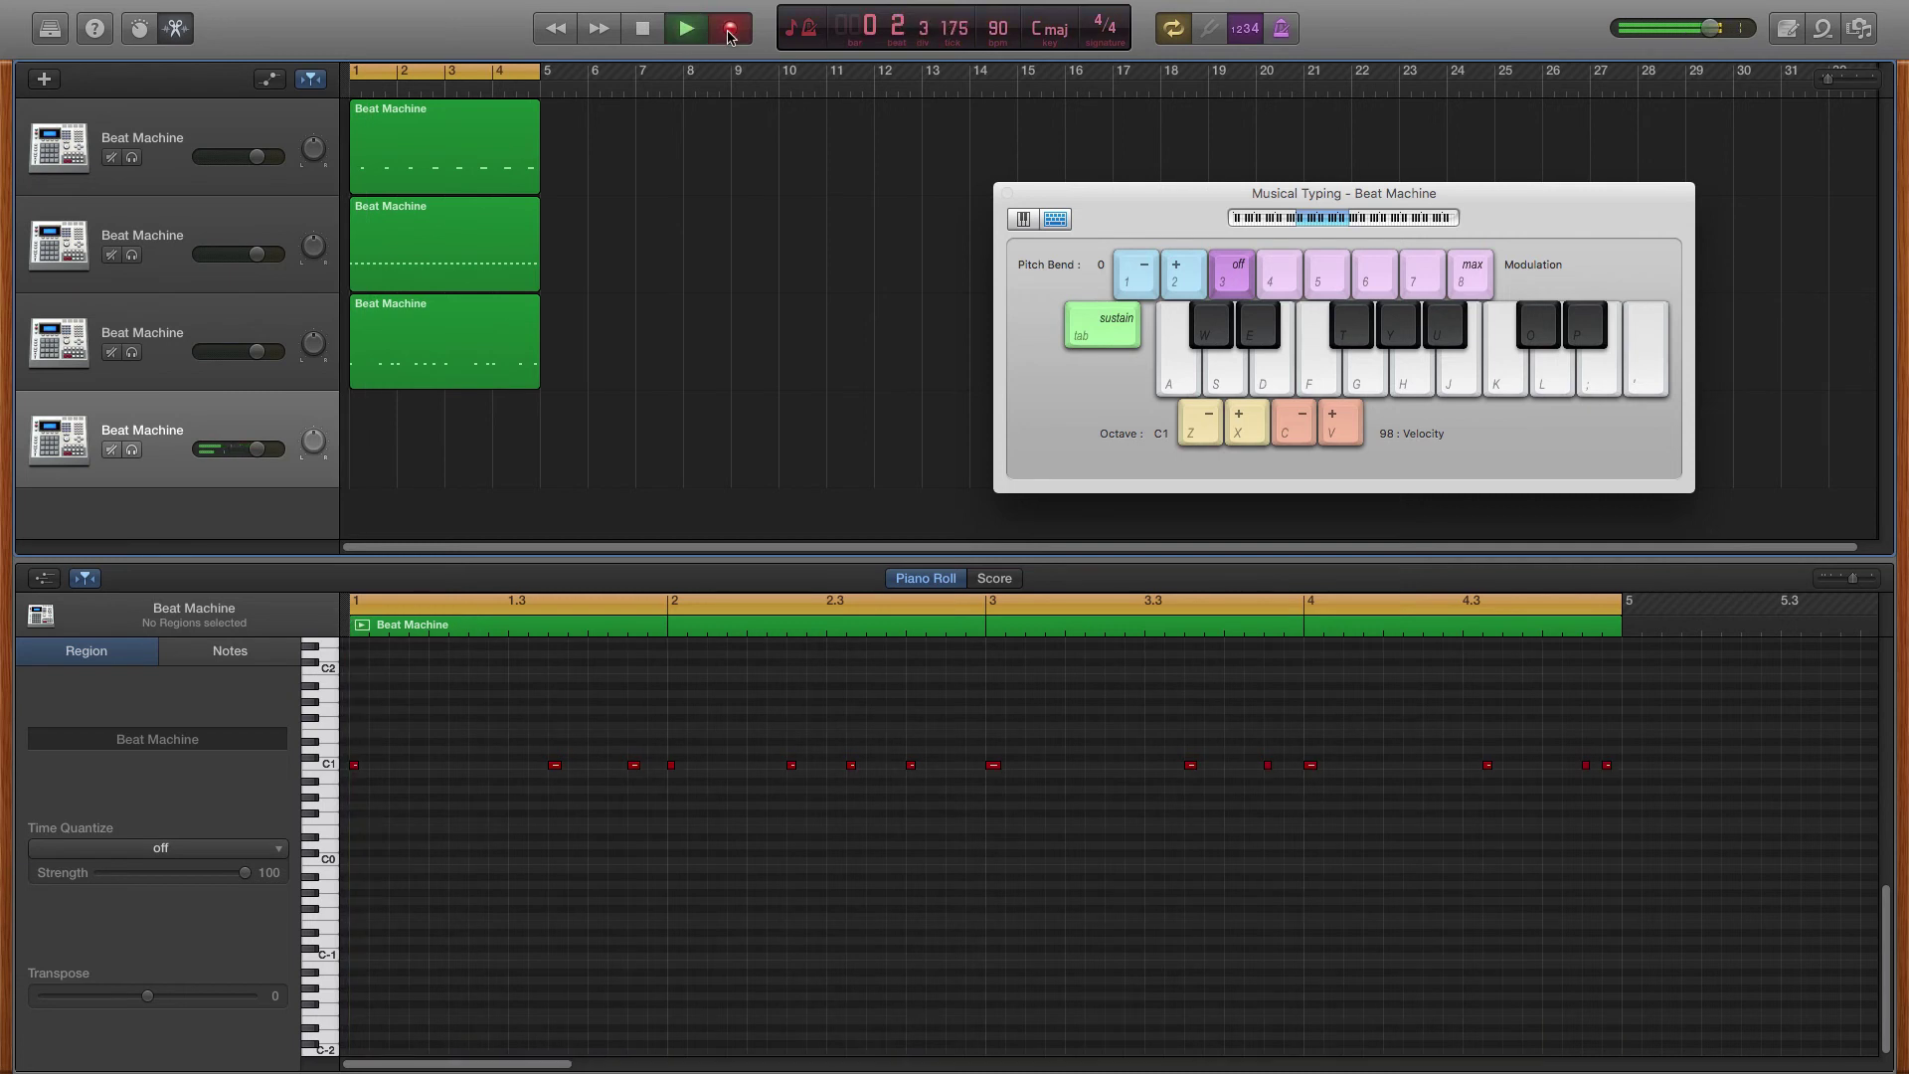
key(f)
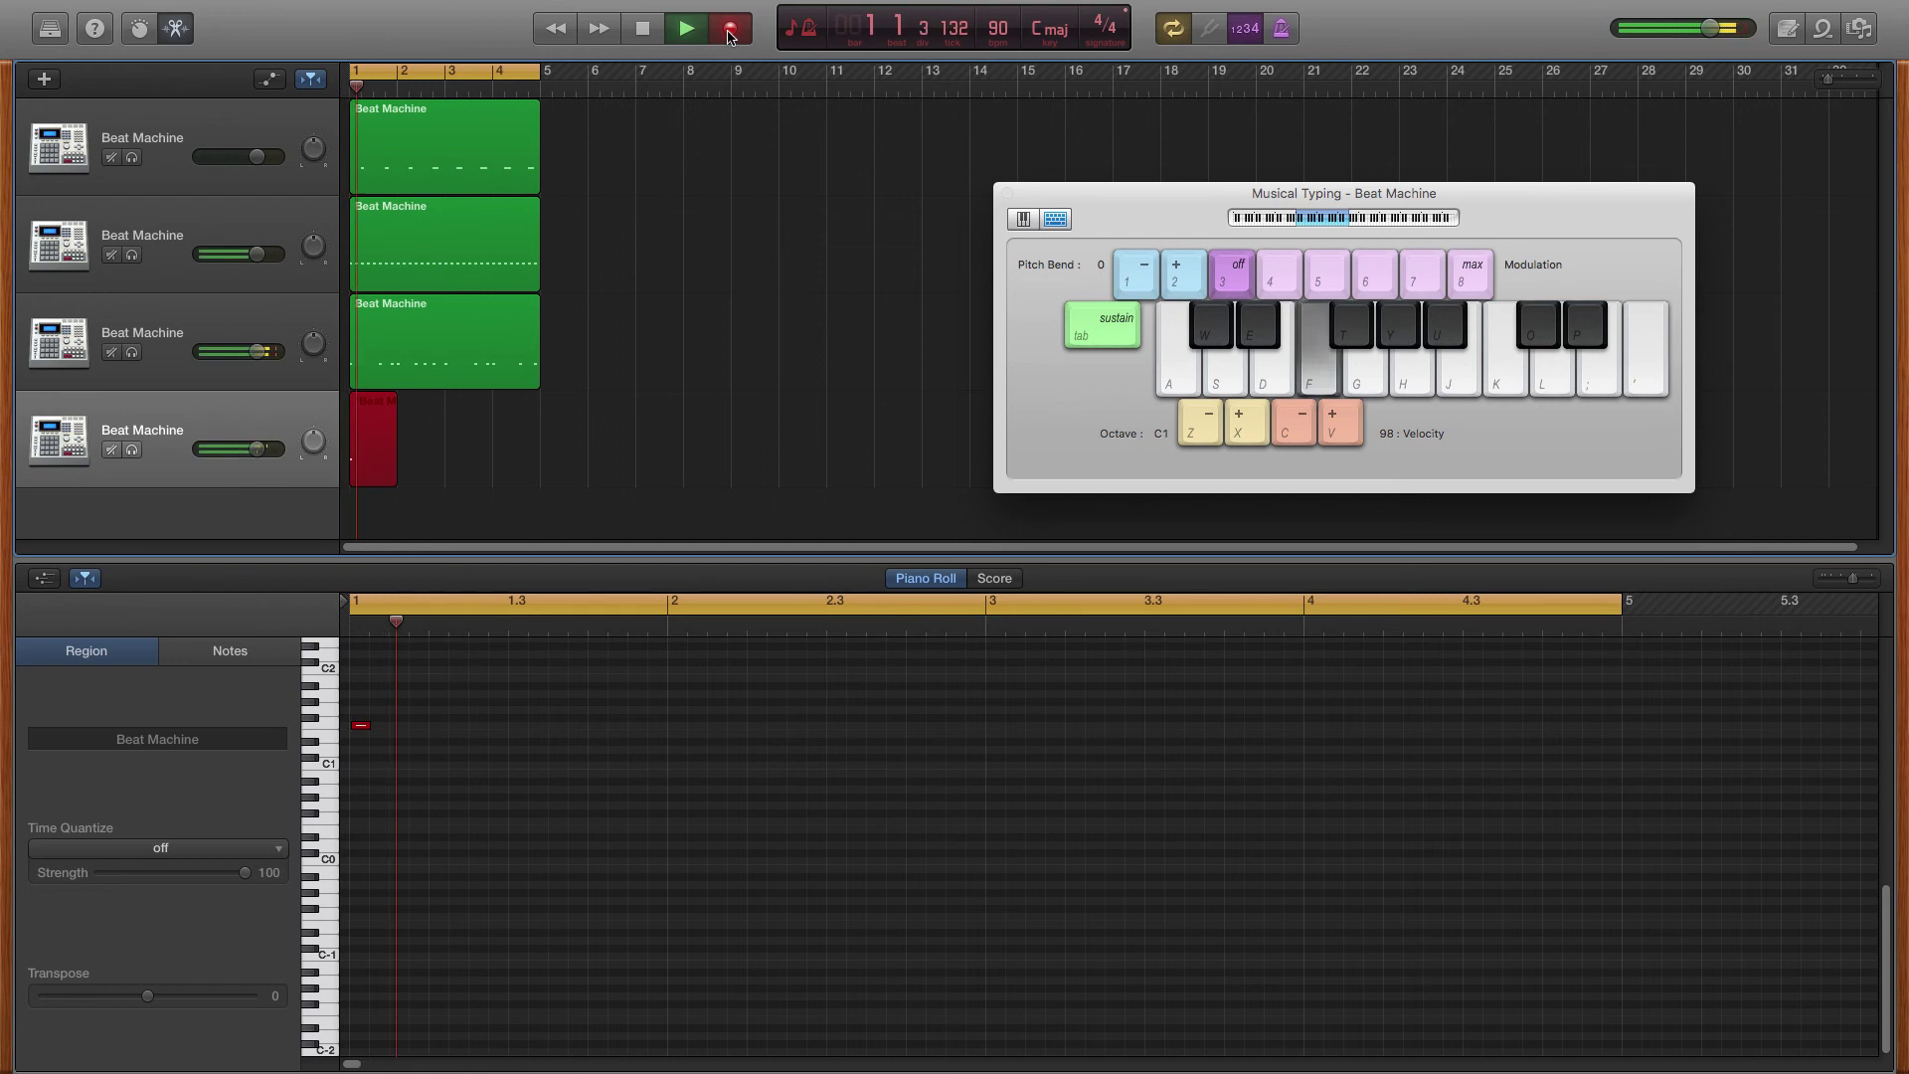
key(t)
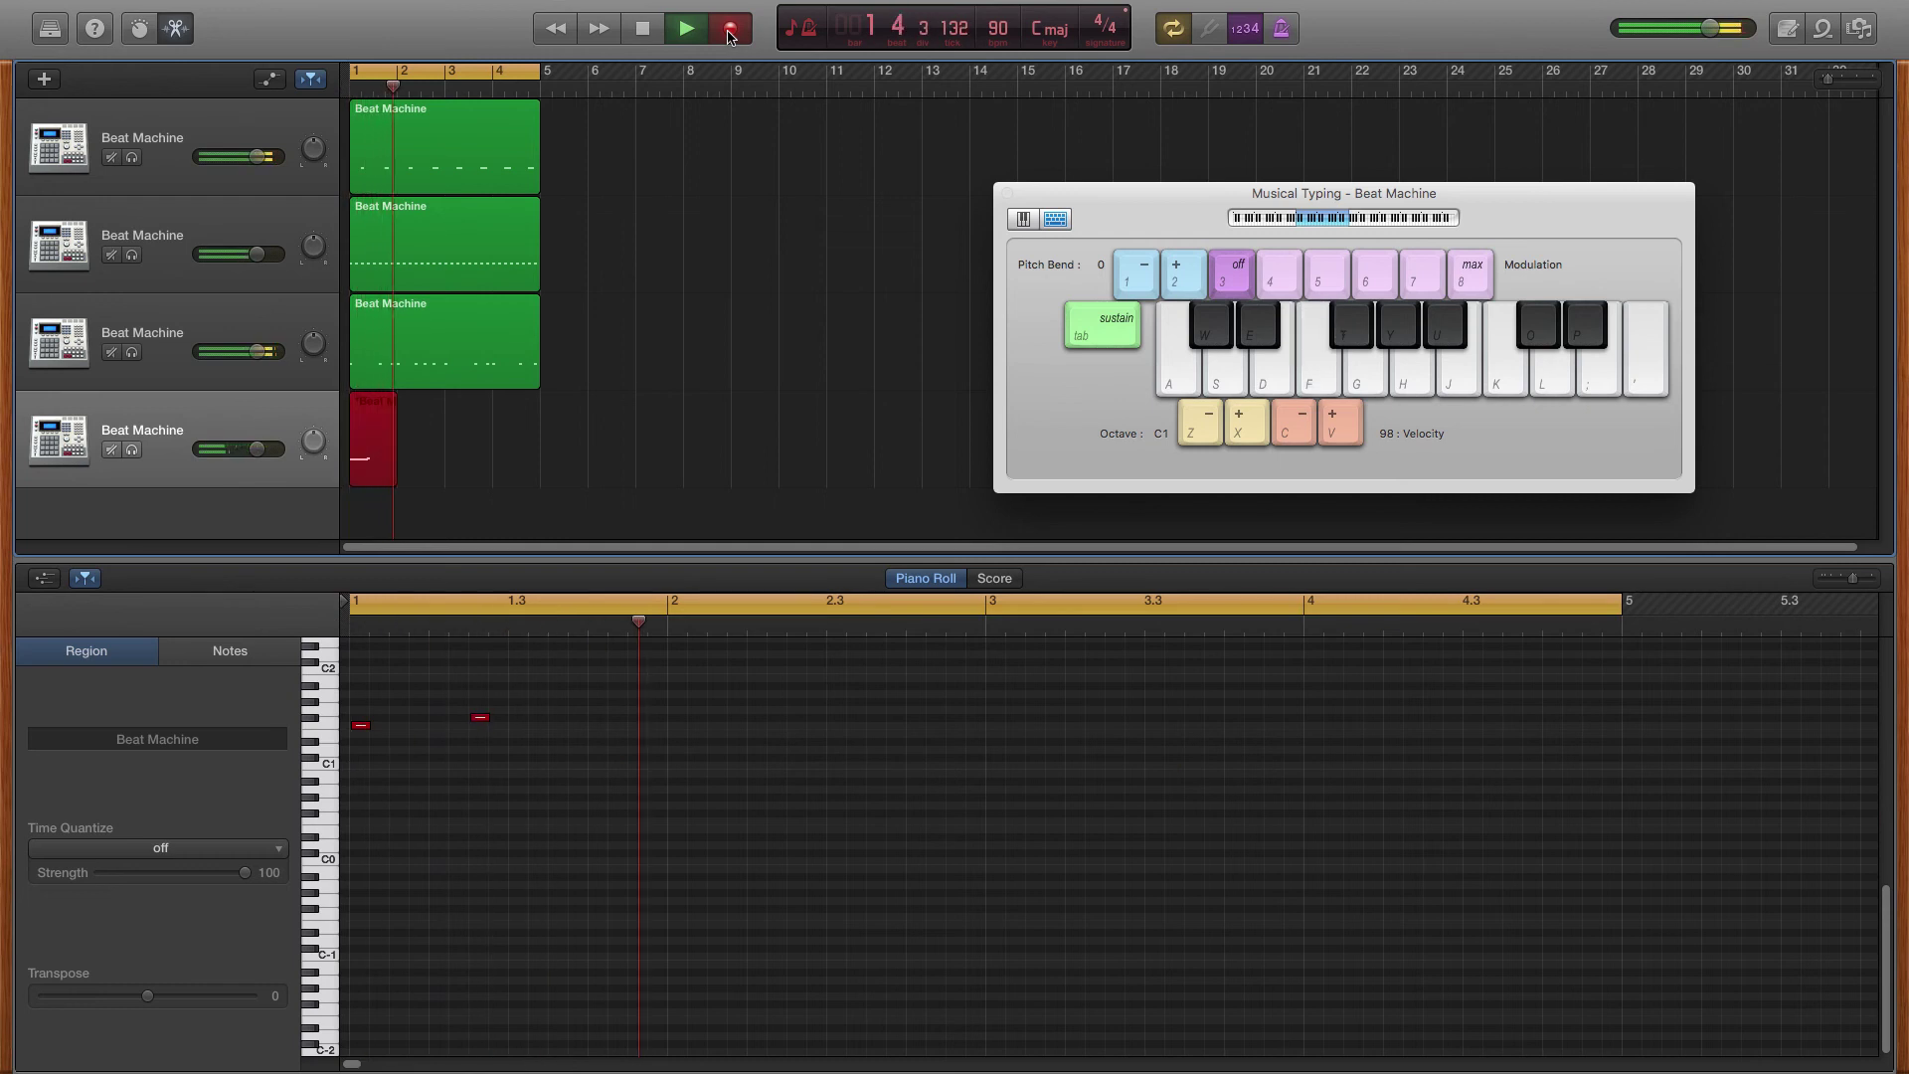
key(f)
key(t)
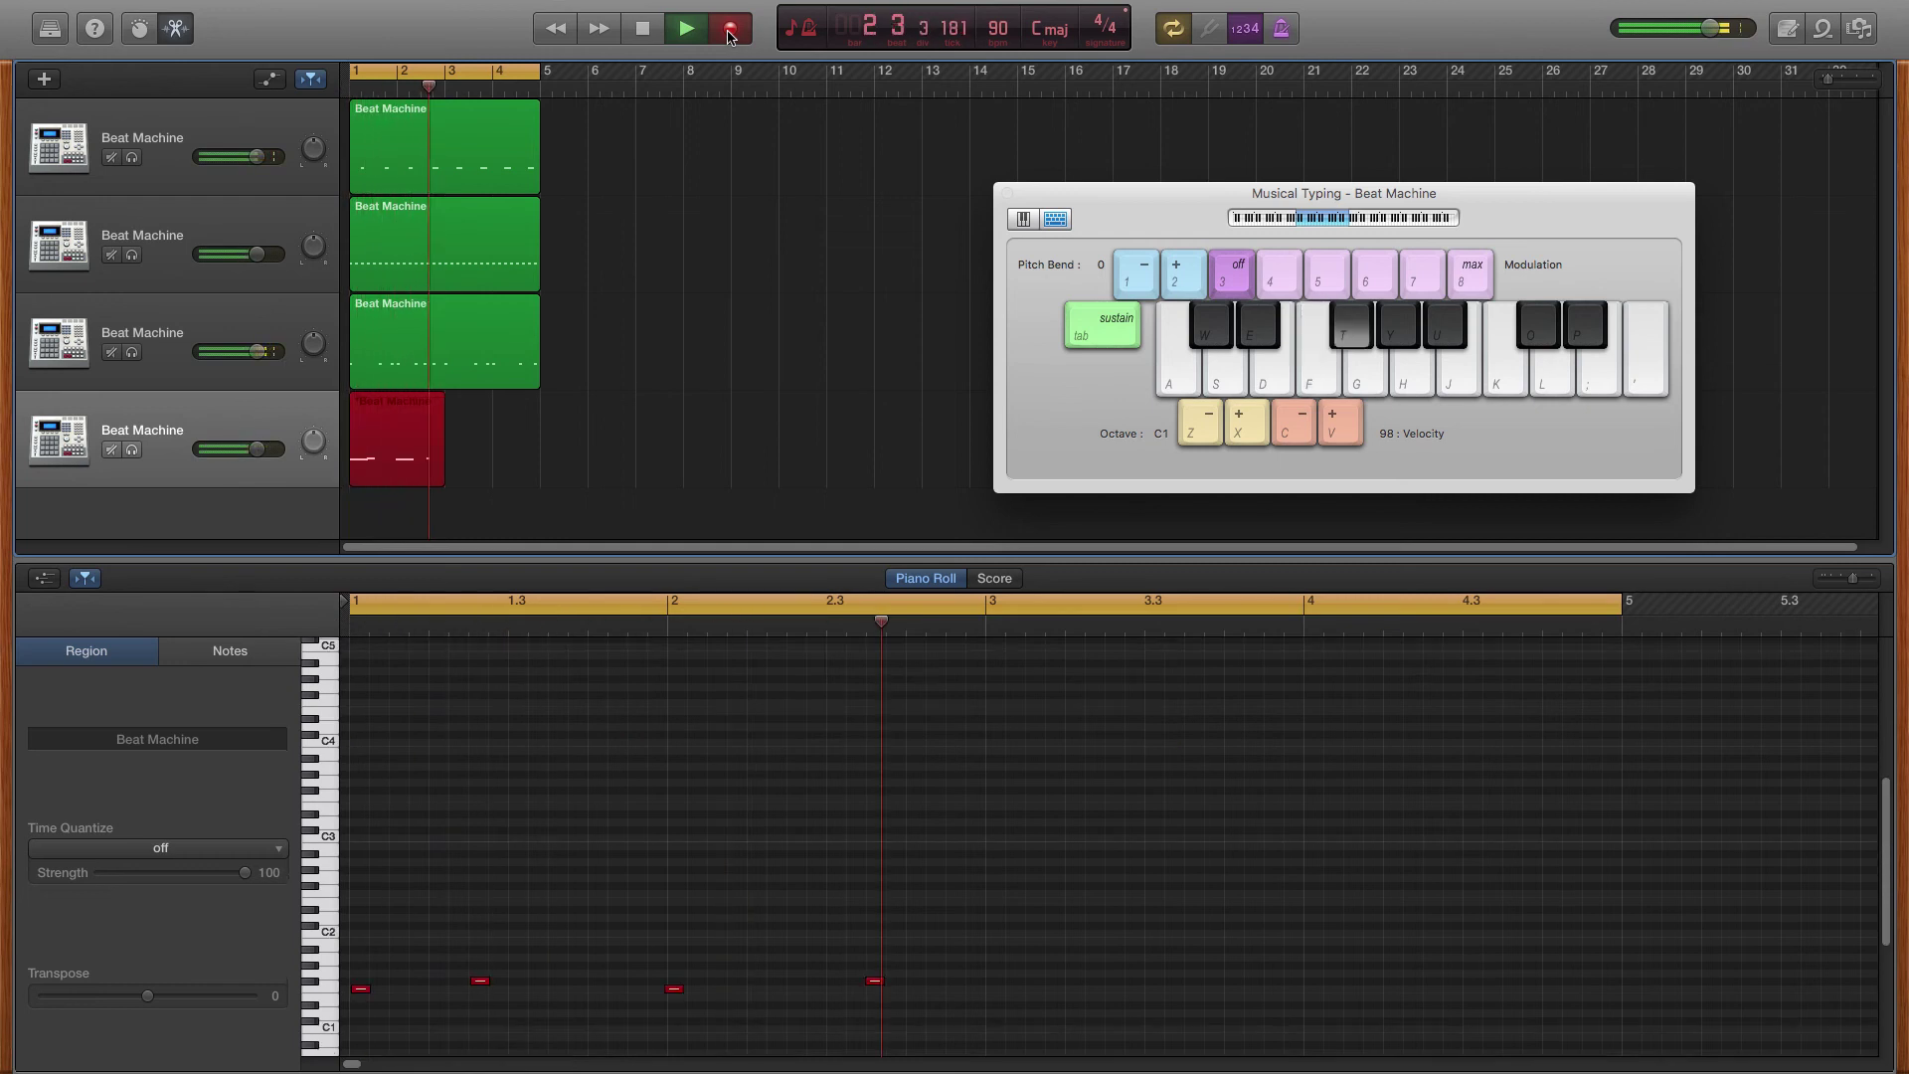
key(t)
key(f)
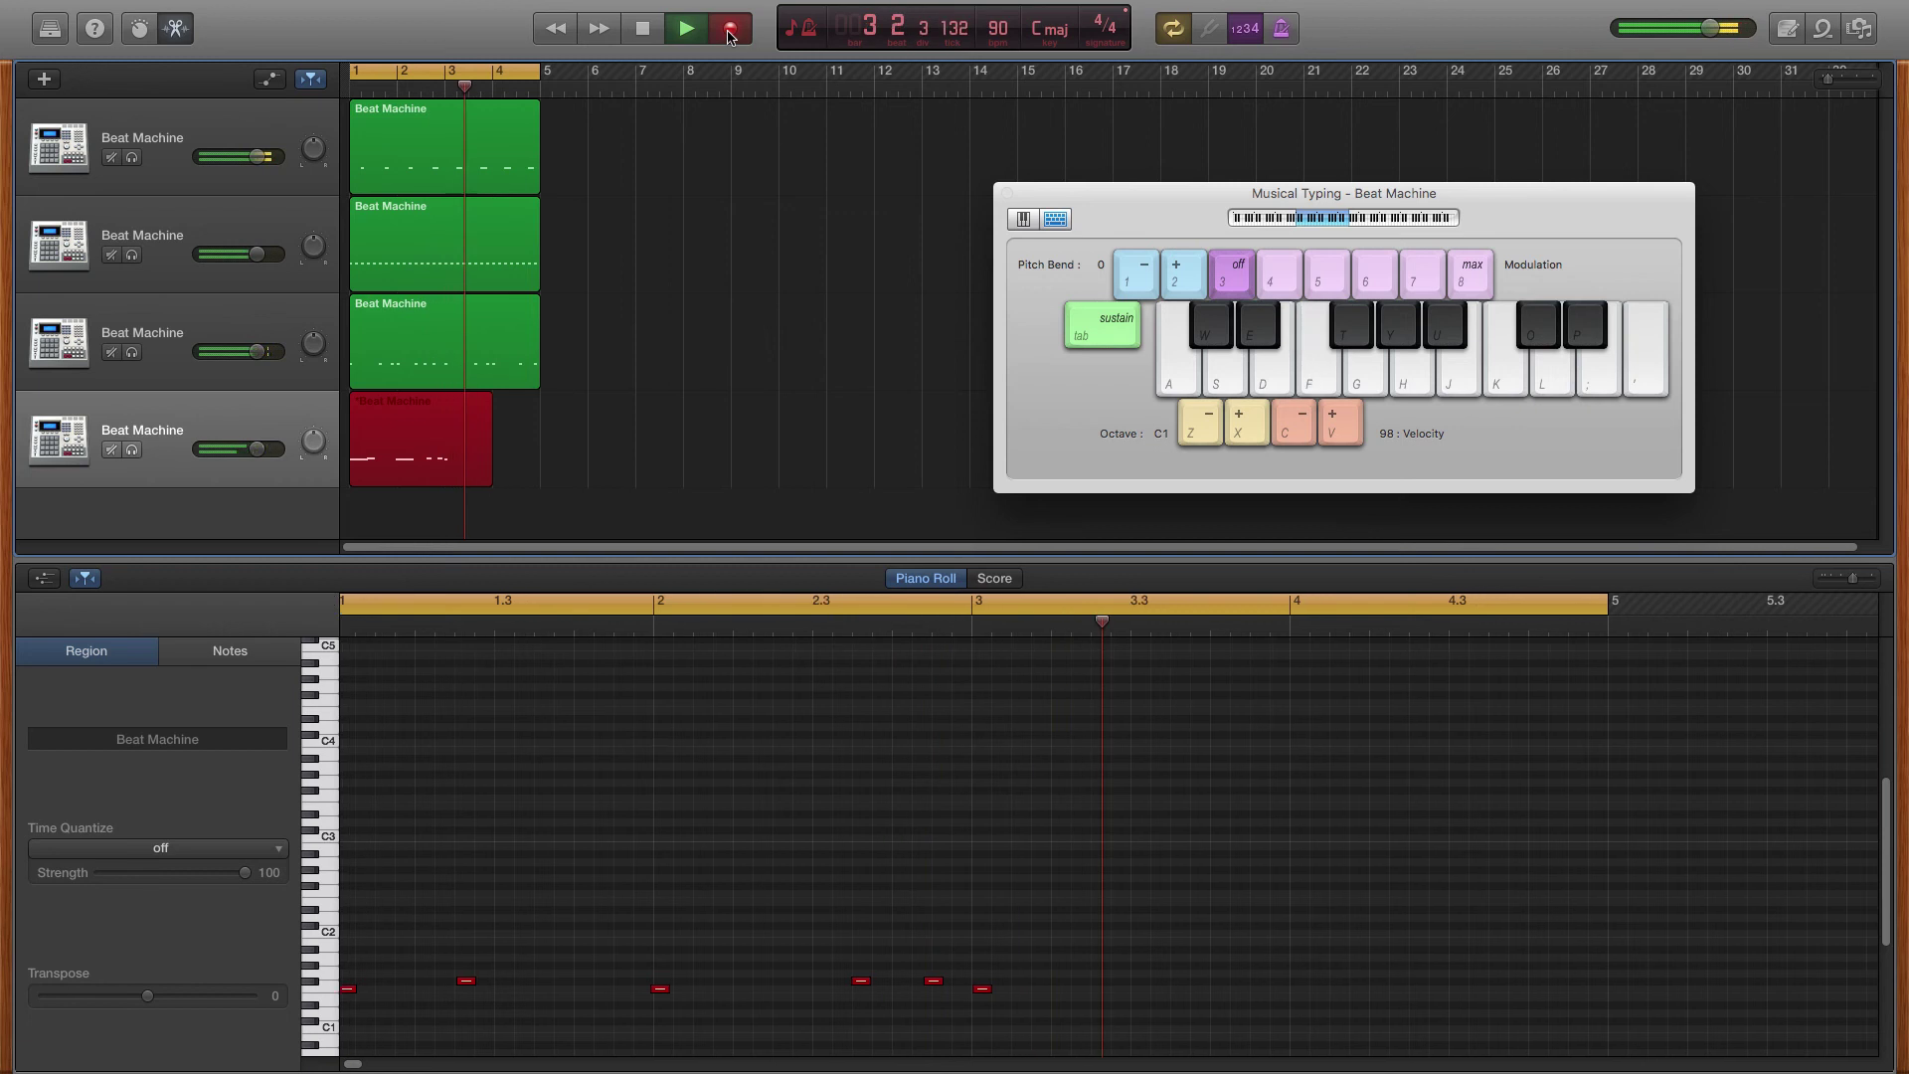
key(f)
key(f)
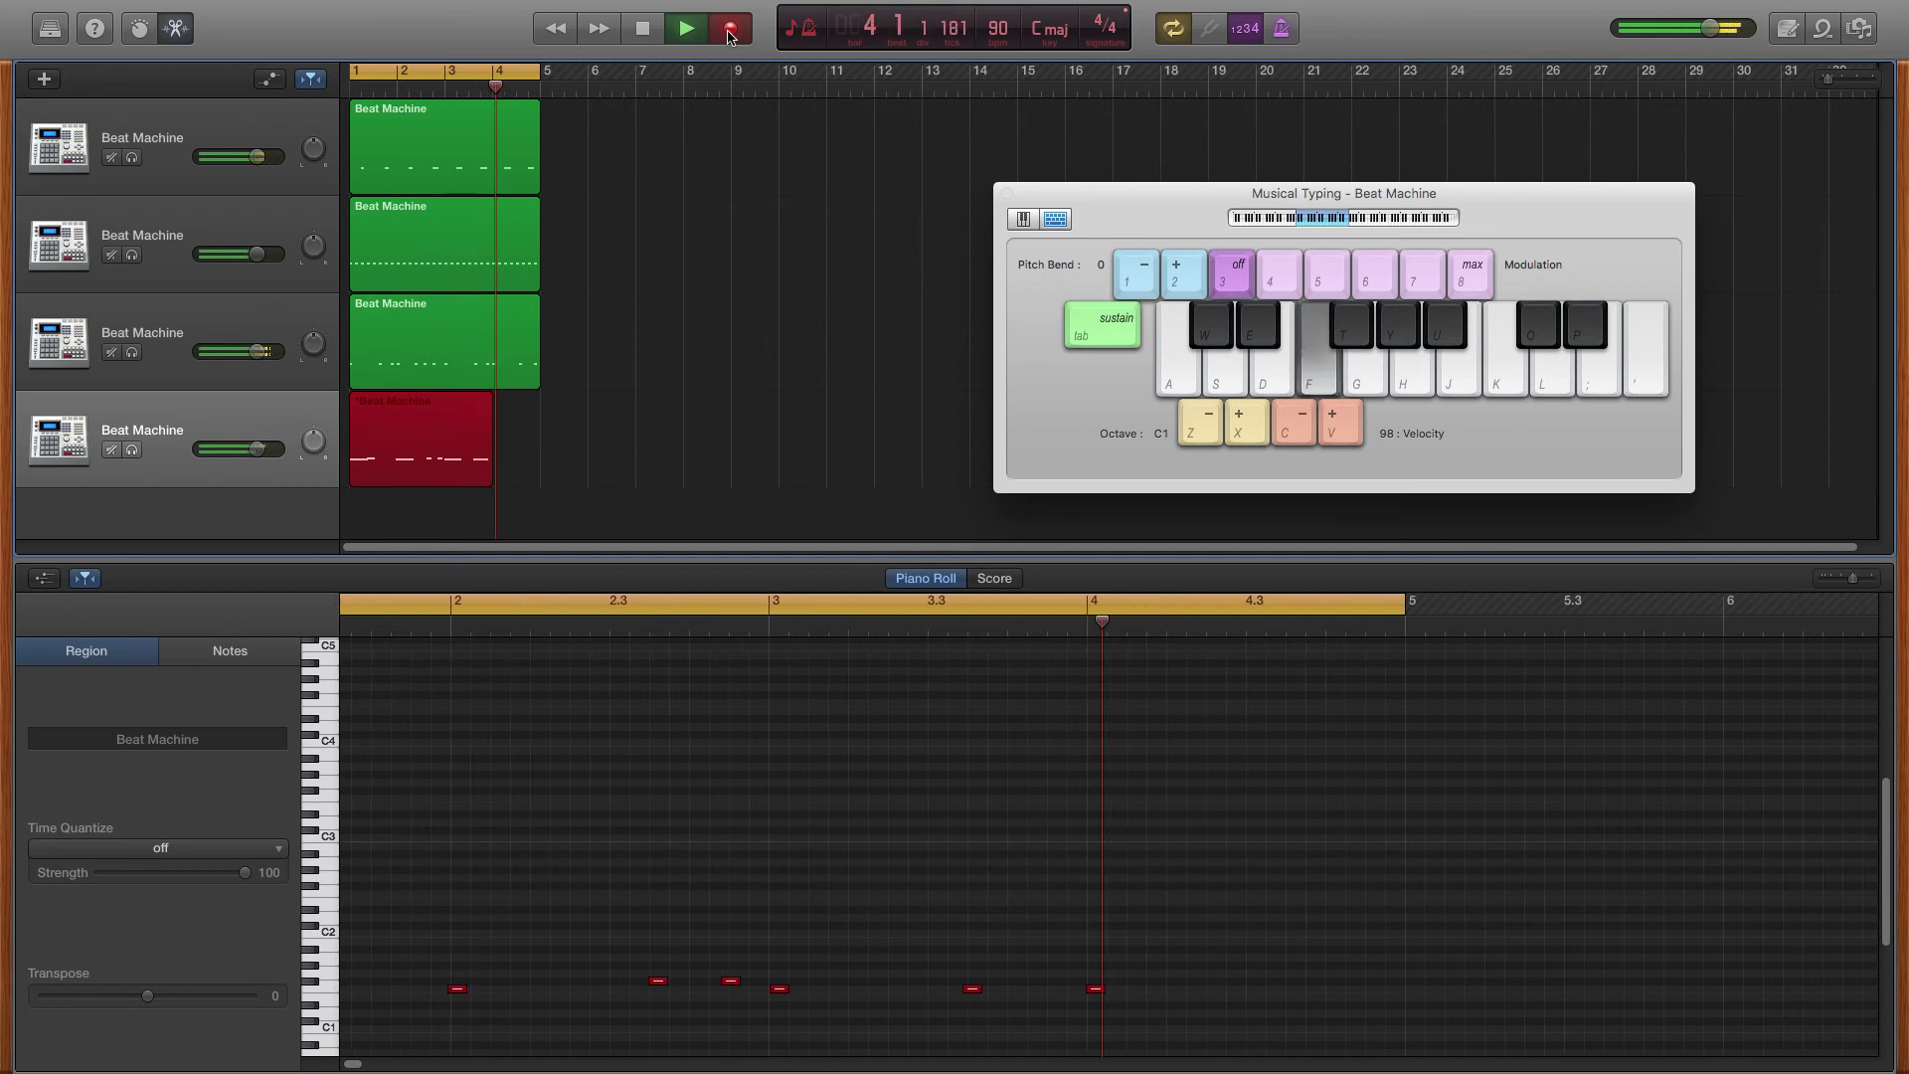
key(t)
key(f)
key(t)
key(f)
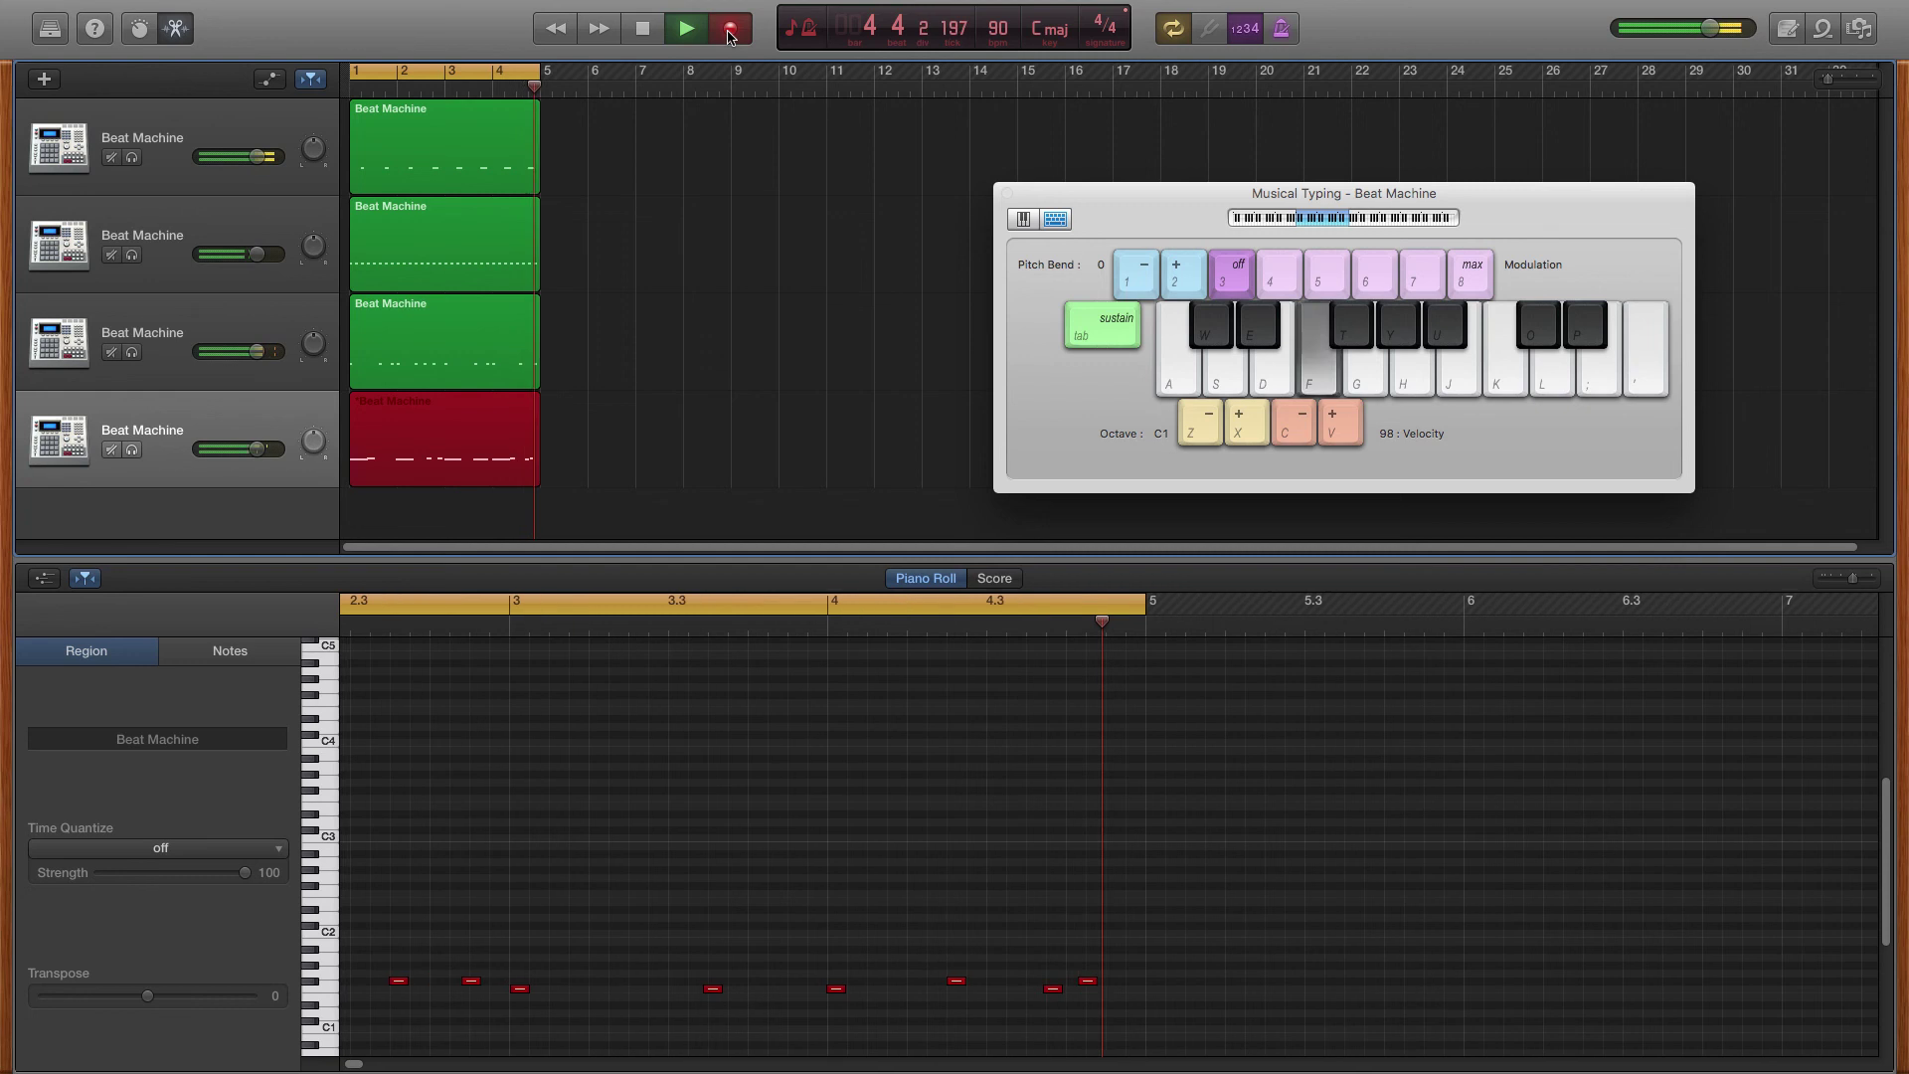
key(f)
key(t)
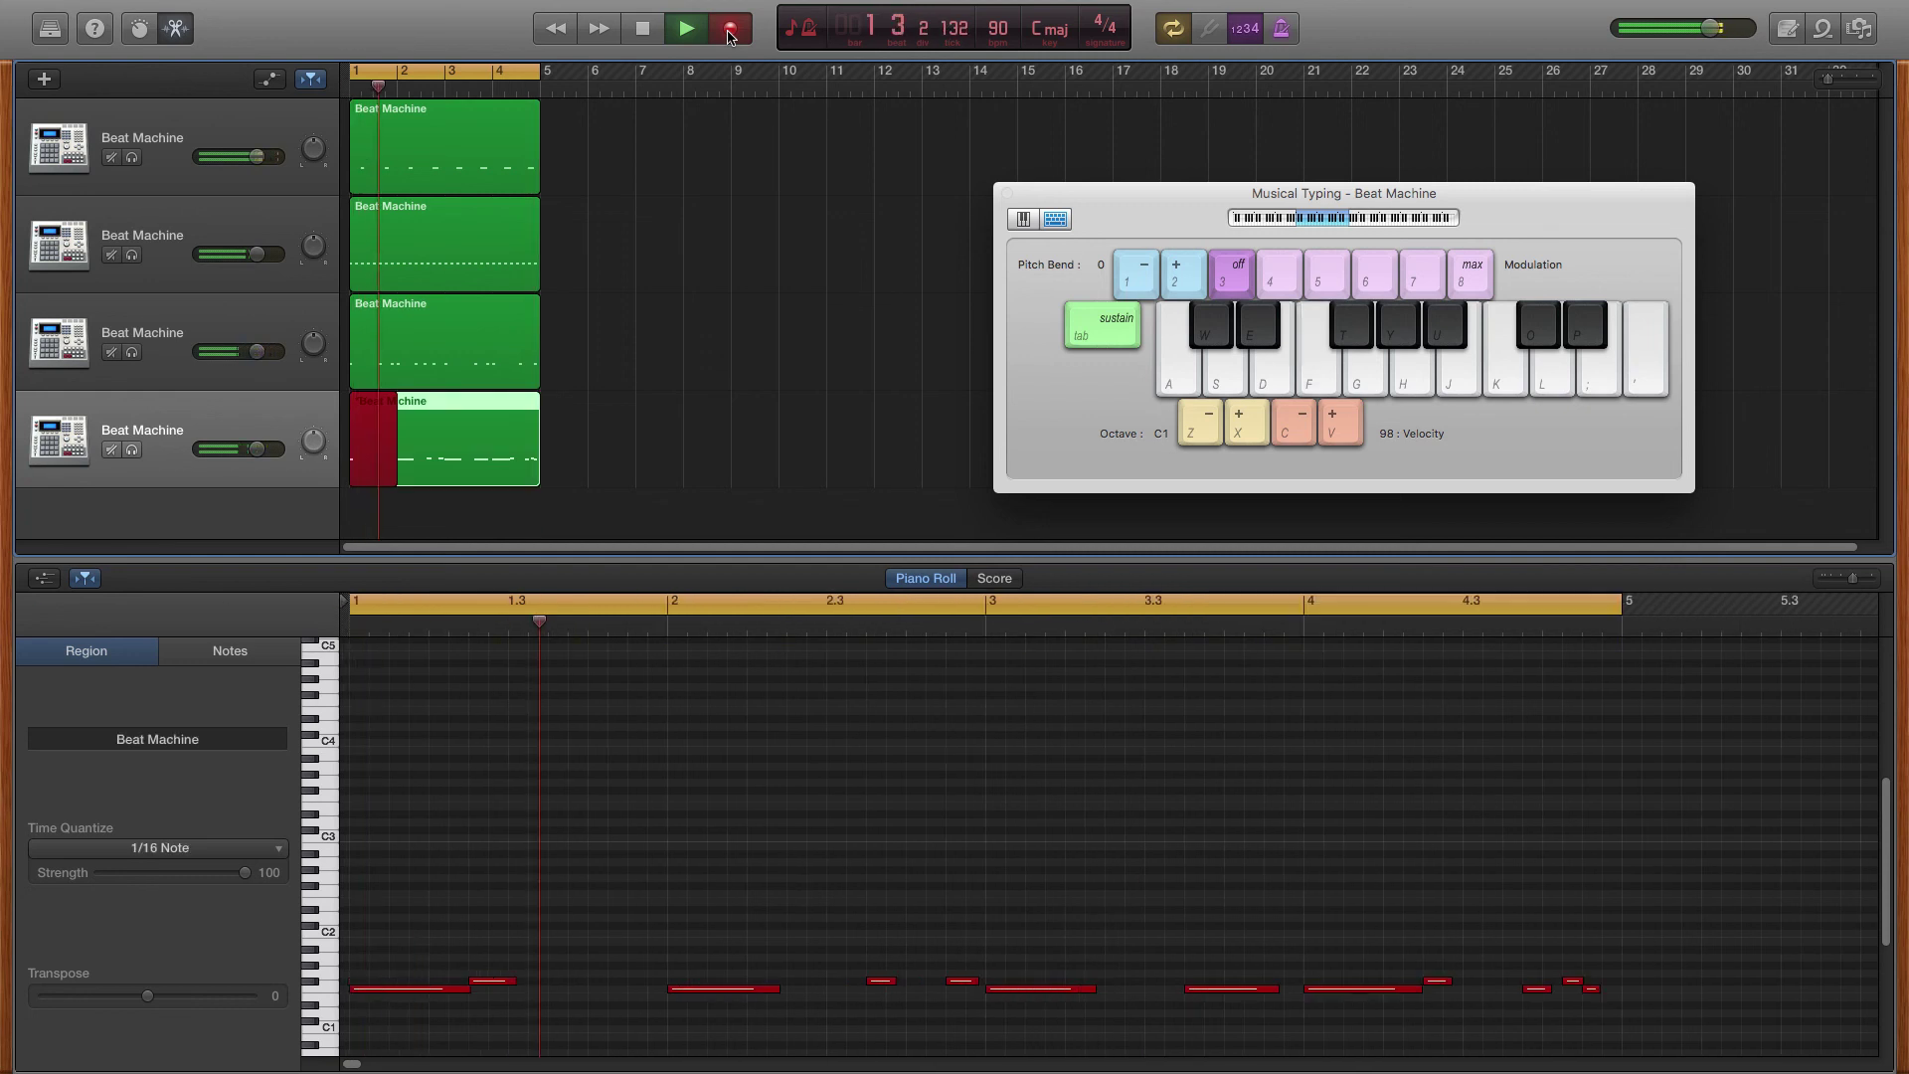
key(f)
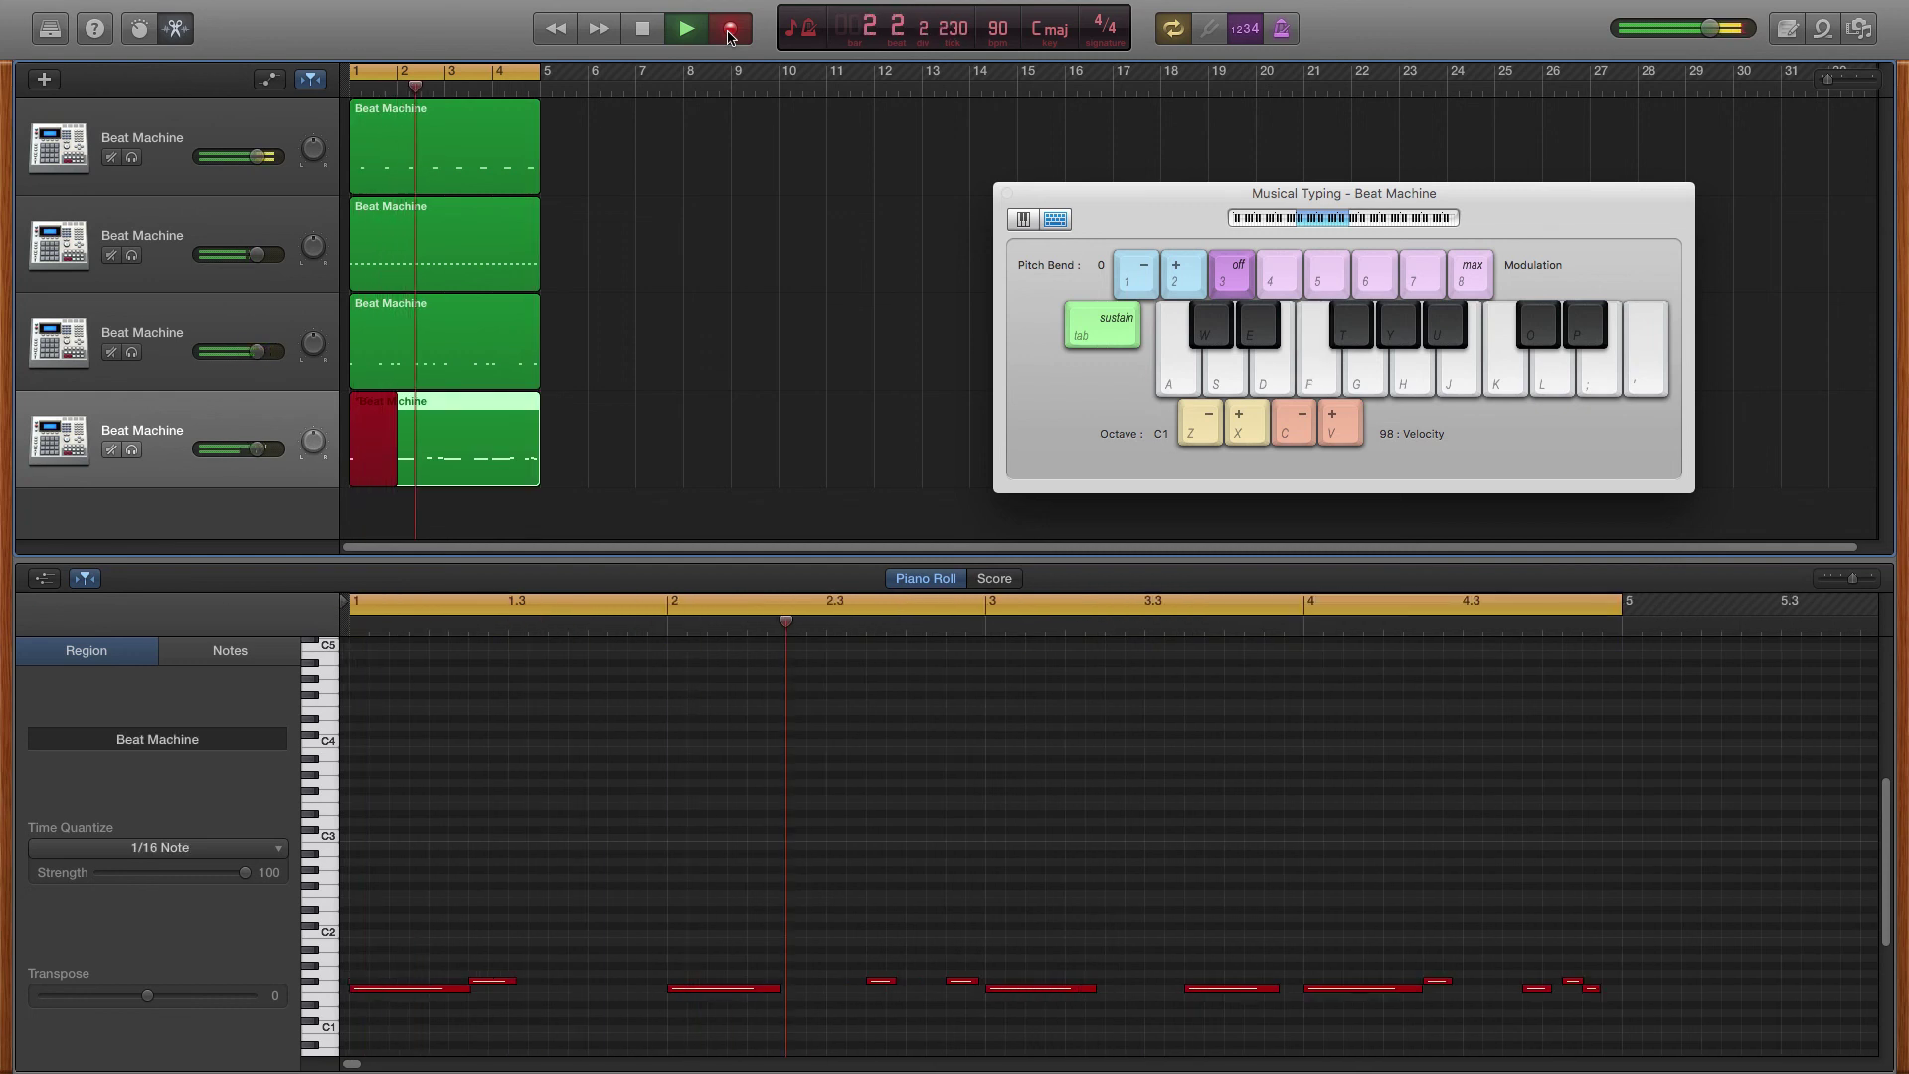
key(f)
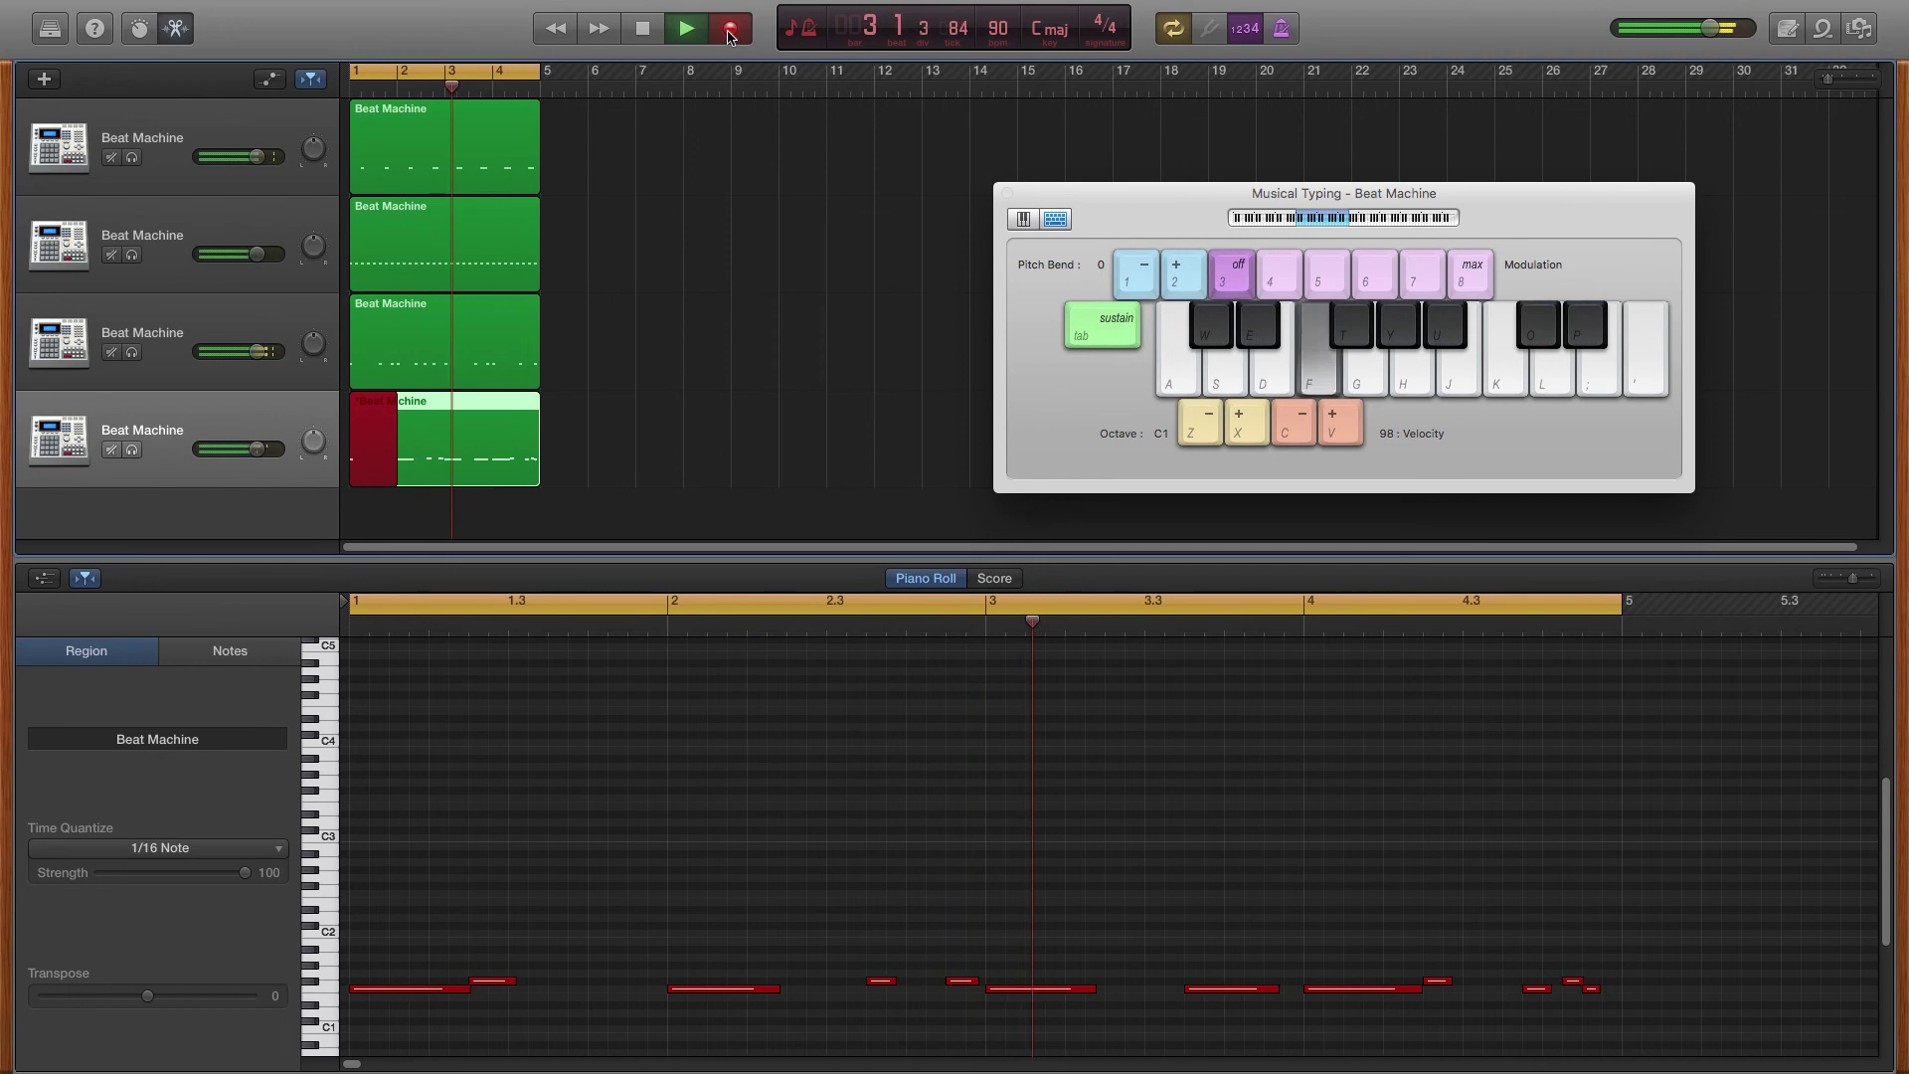
key(f)
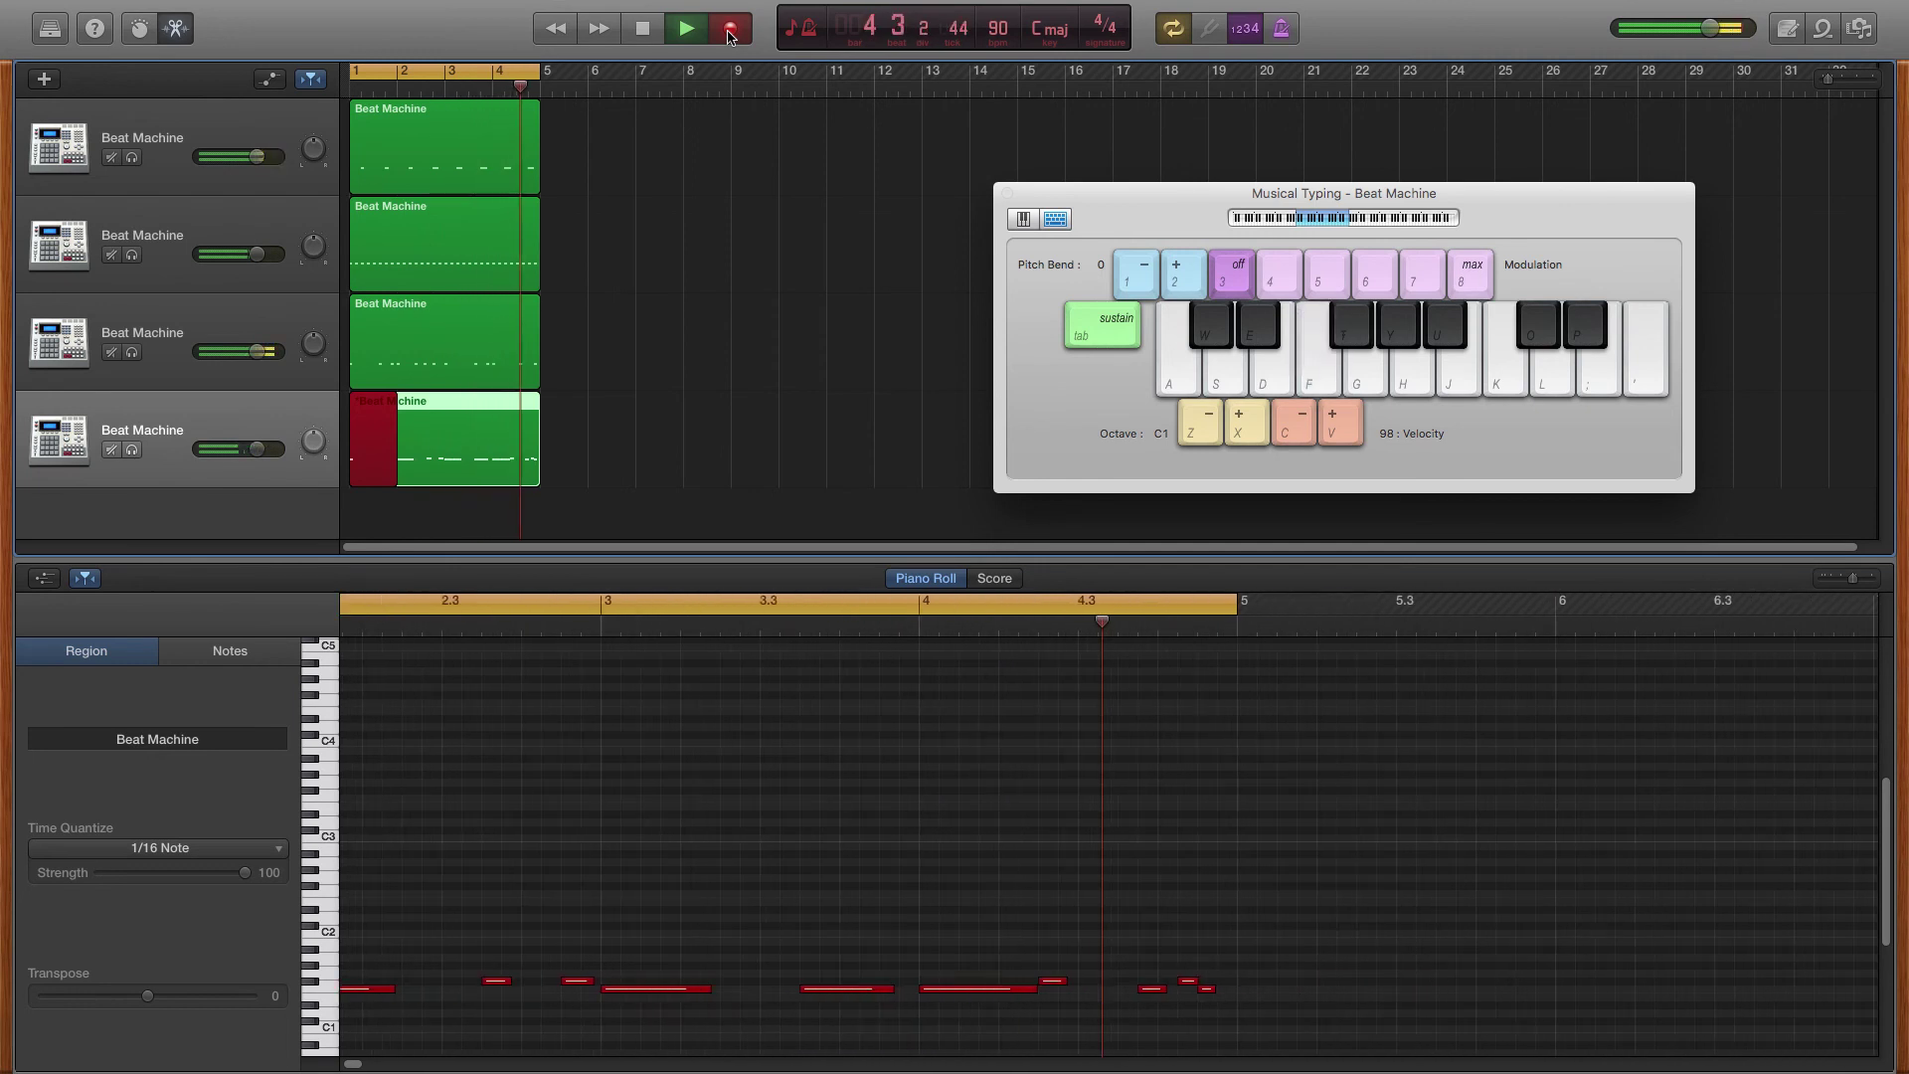
key(space)
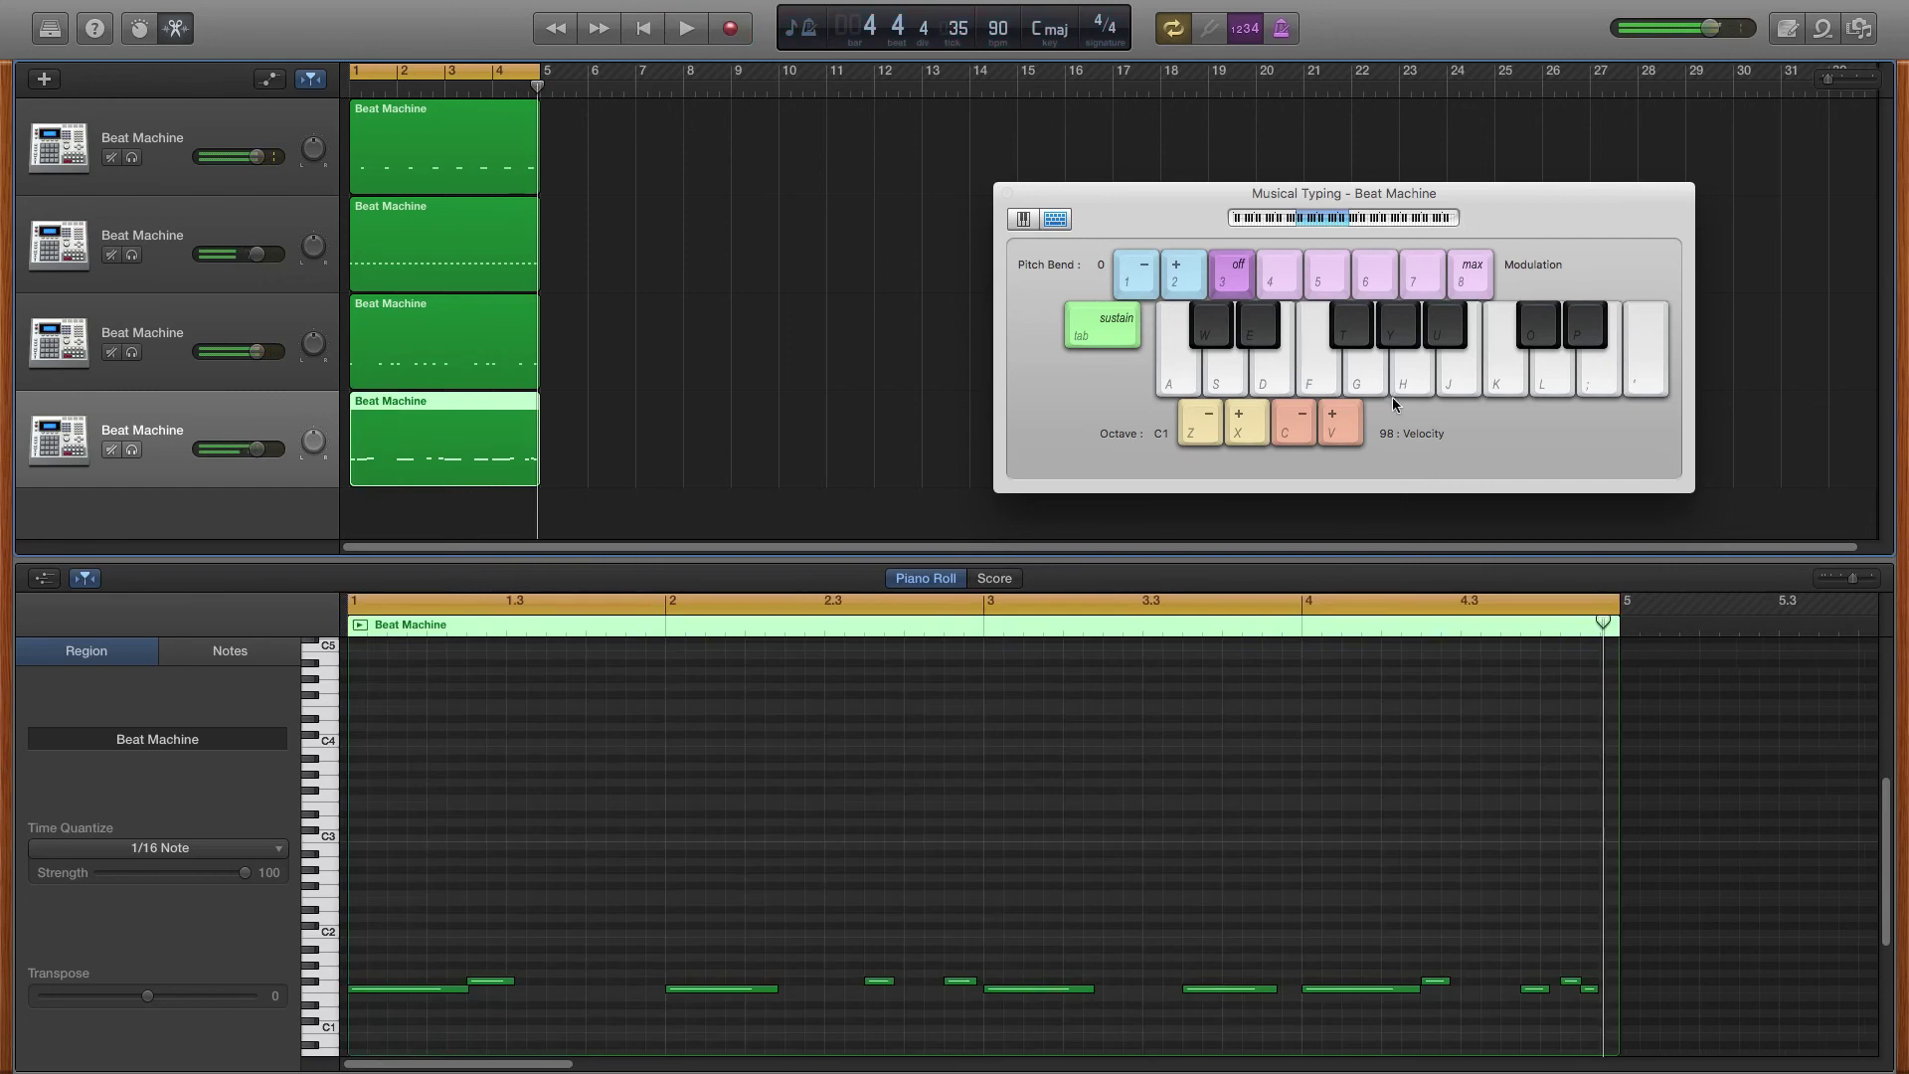
- Delete the final F1 note at the end of bar 4 and return the playhead to the start
click(1535, 989)
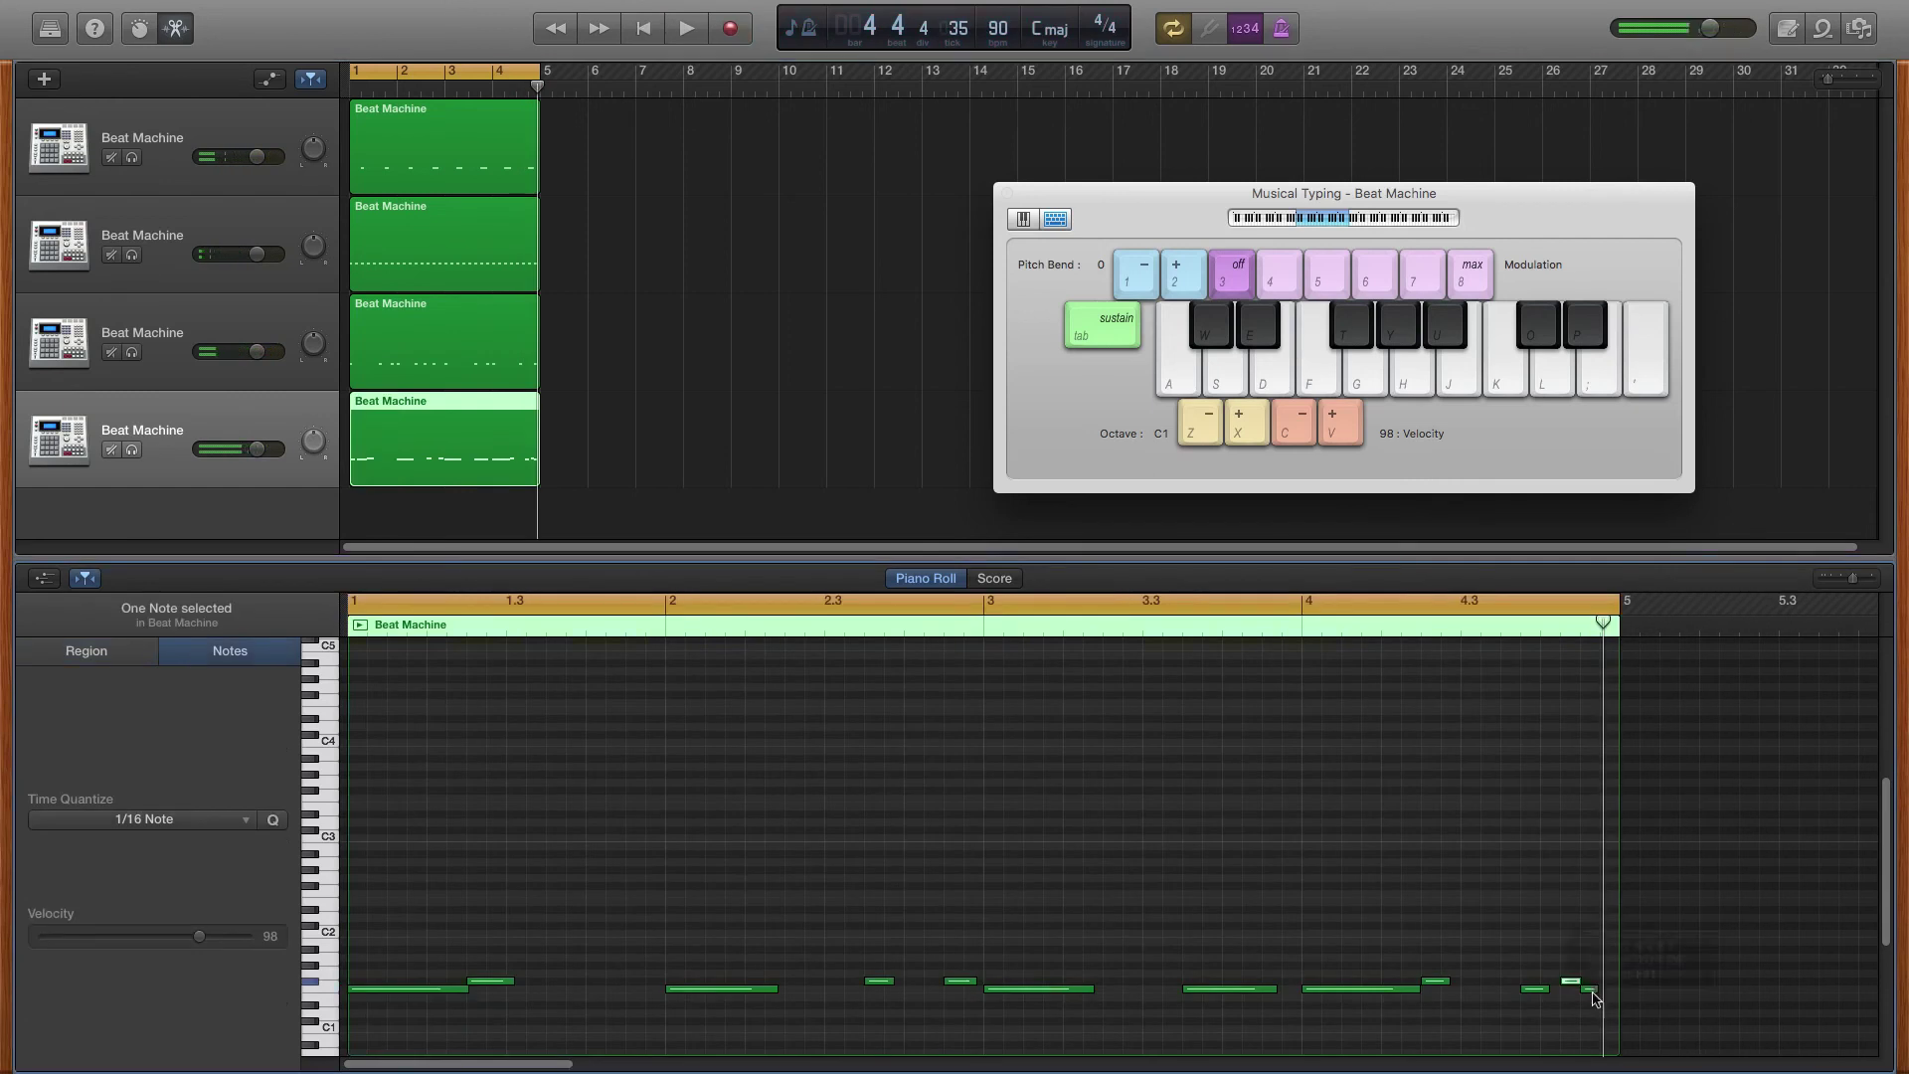
click(1593, 992)
click(1591, 989)
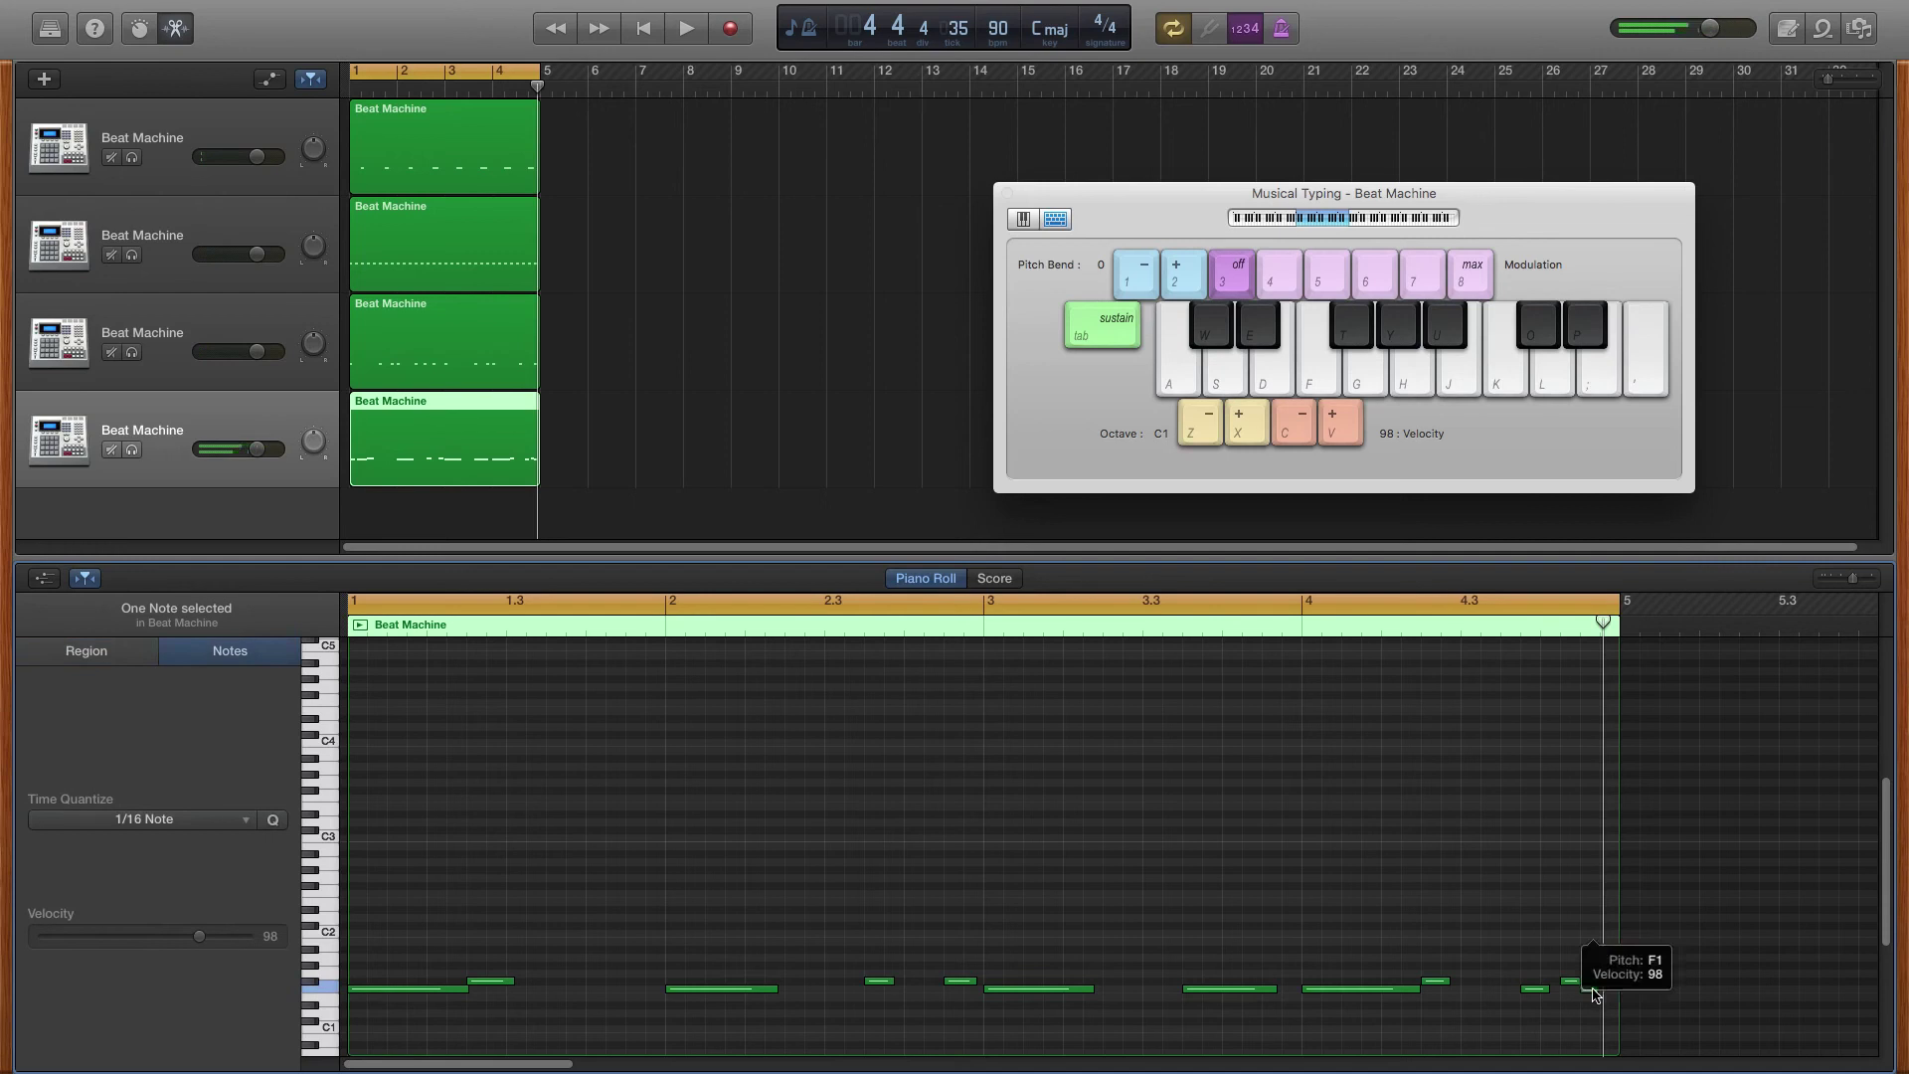
click(1592, 994)
key(space)
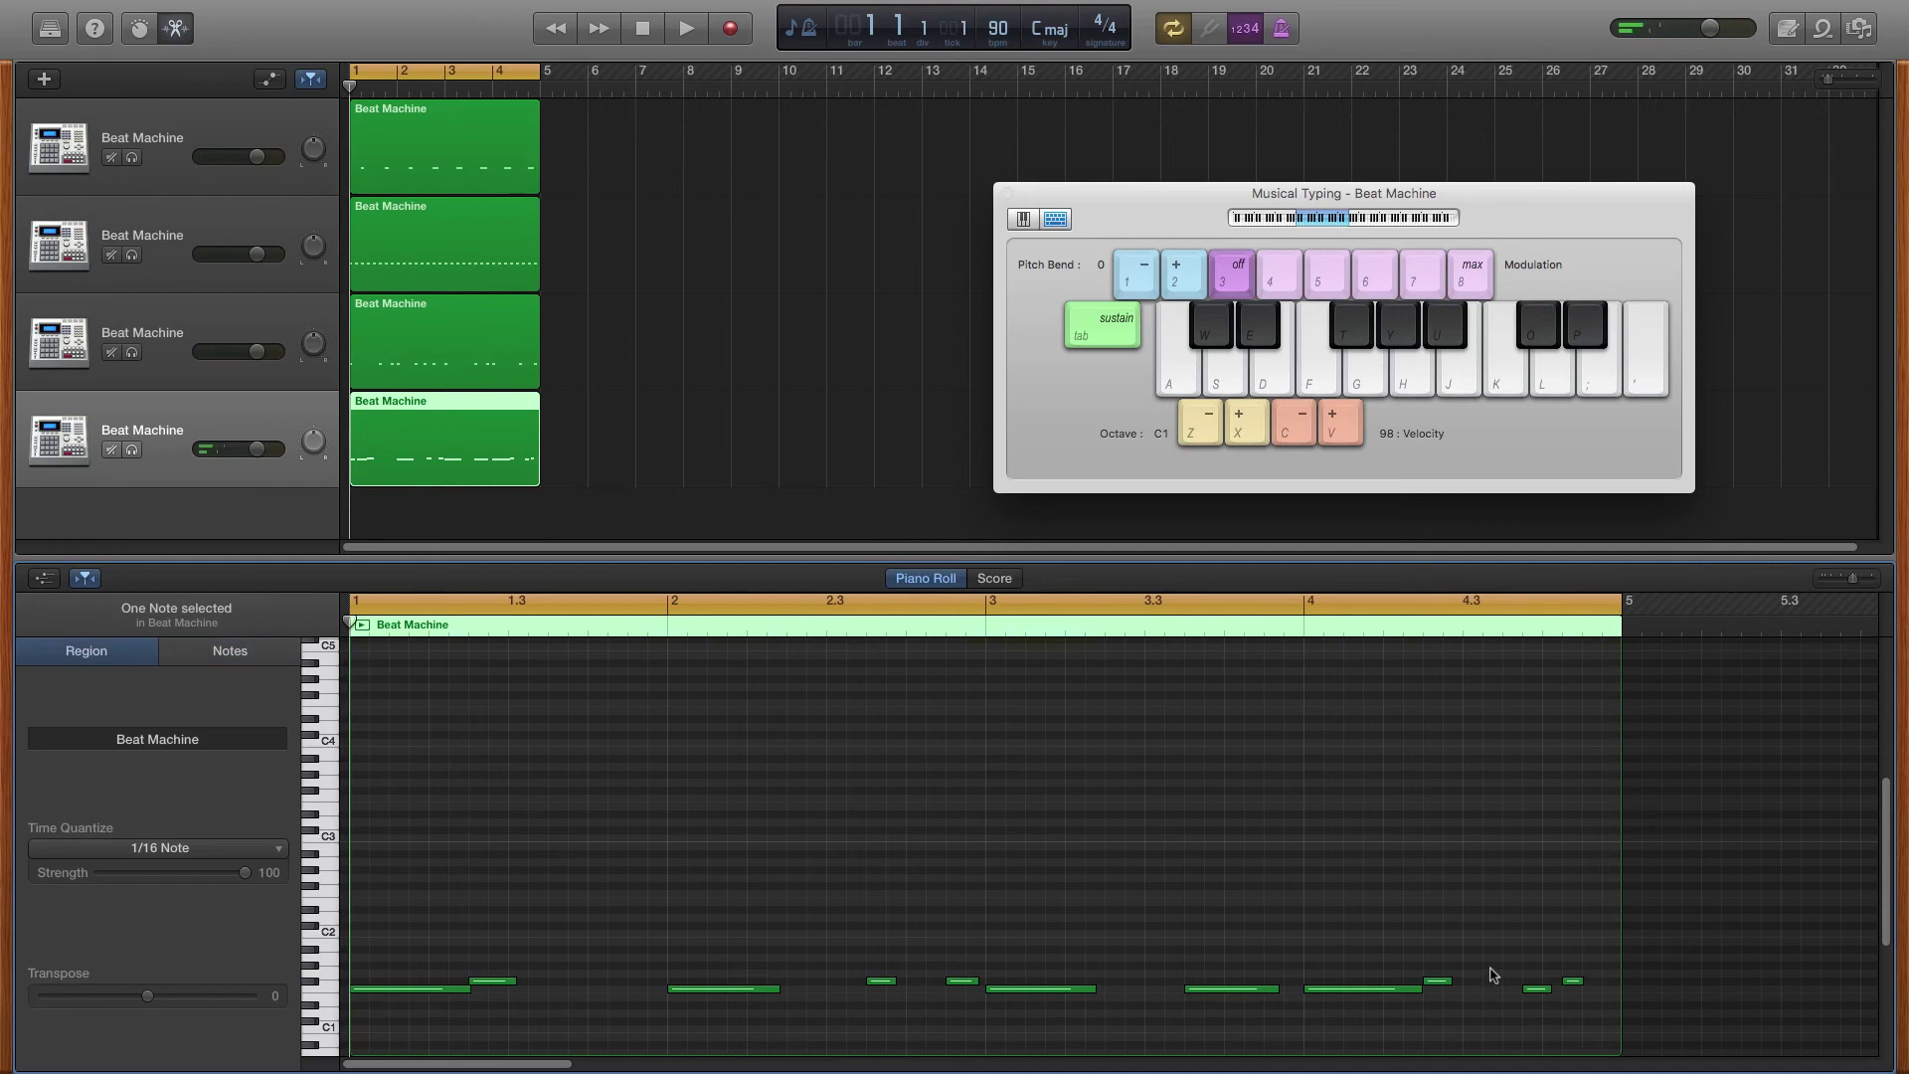
- Reapply 1/16 Note time quantize to the fourth track's region and review the other note, triplet and swing options
click(242, 851)
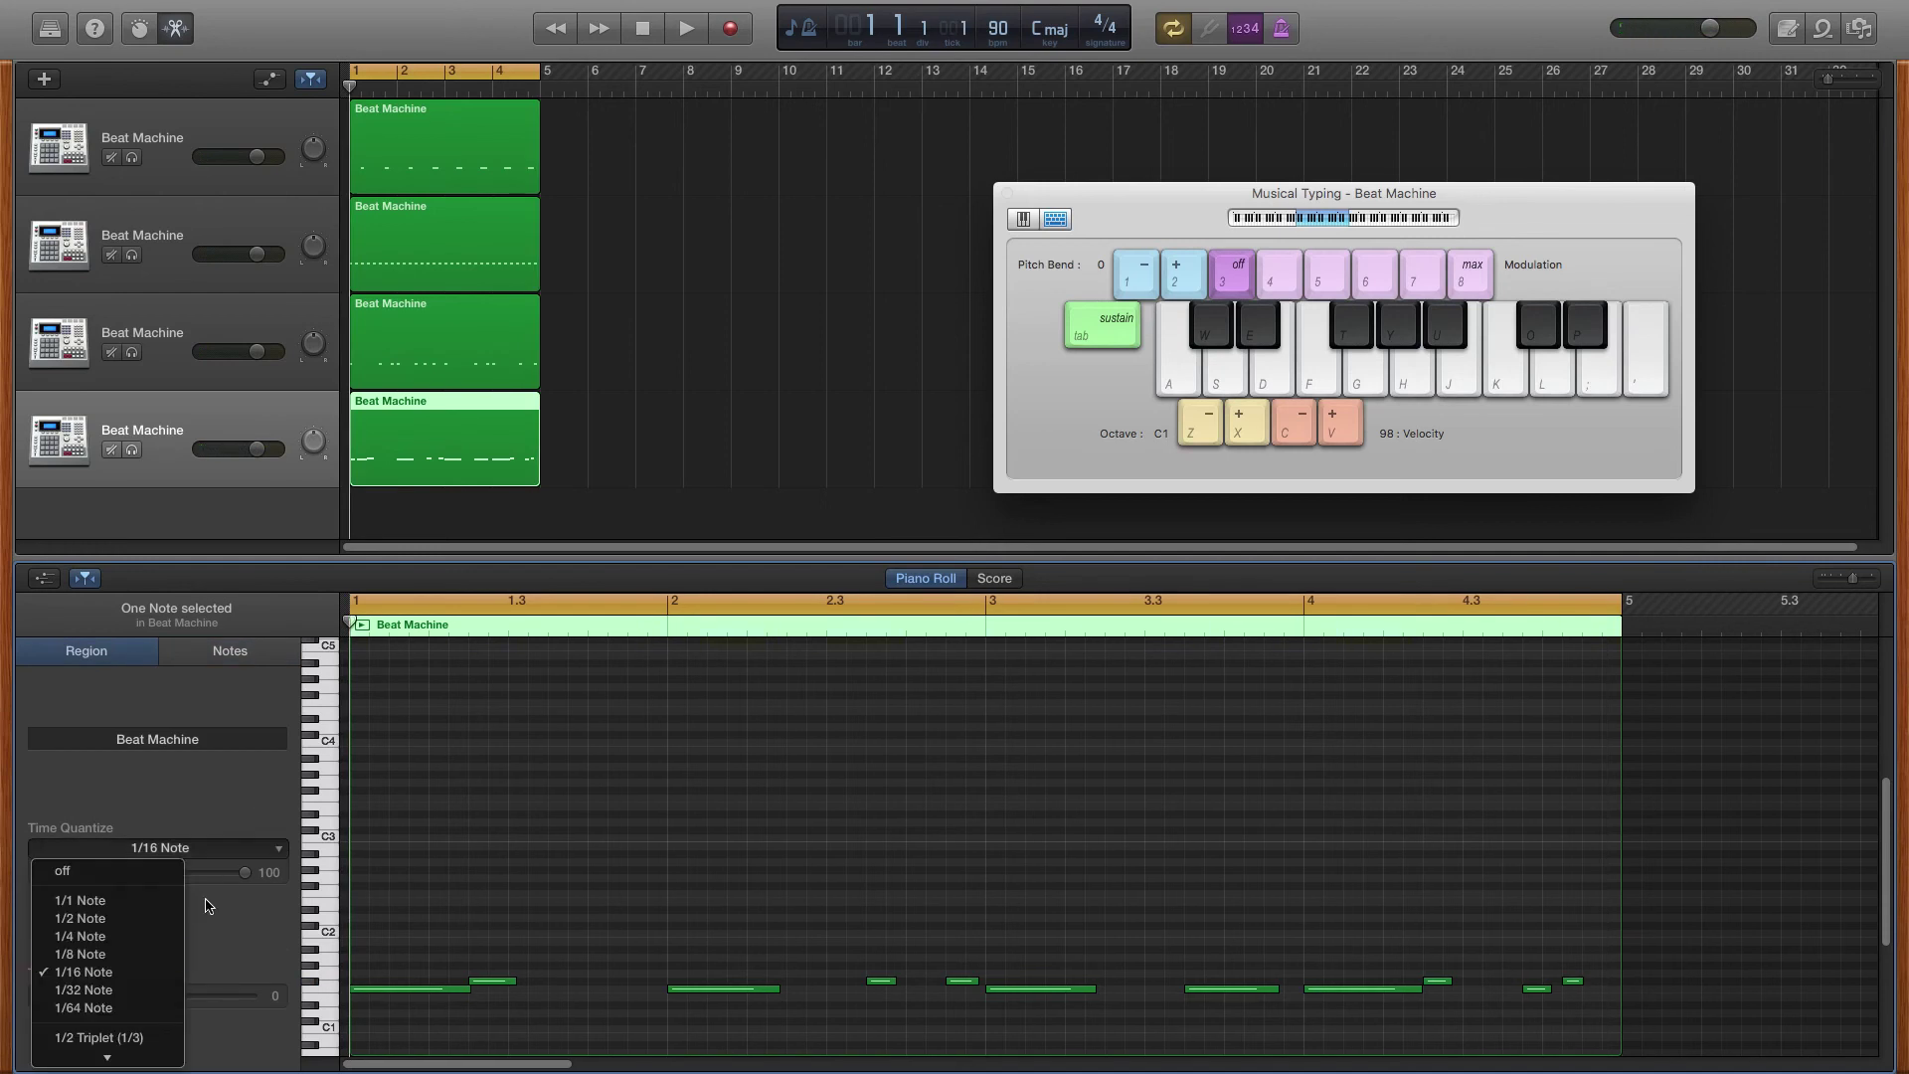
click(167, 971)
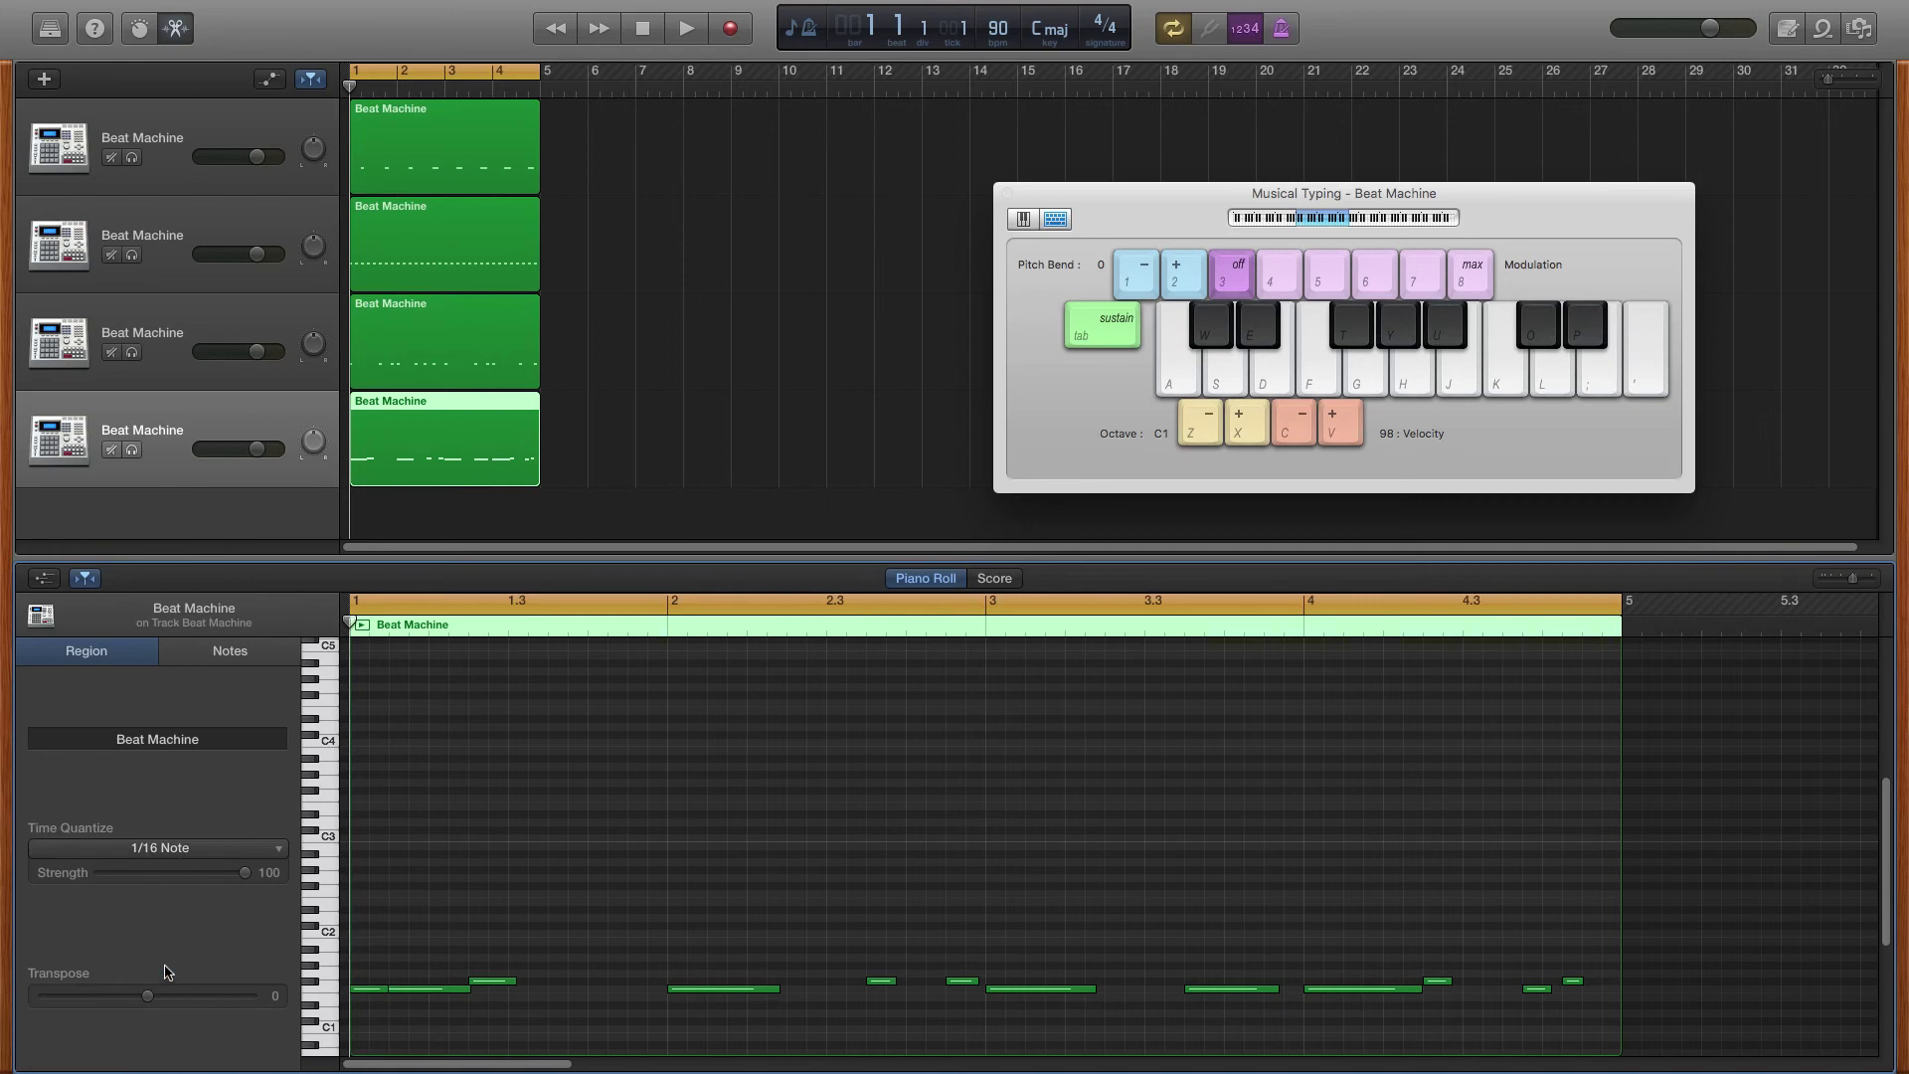
click(128, 854)
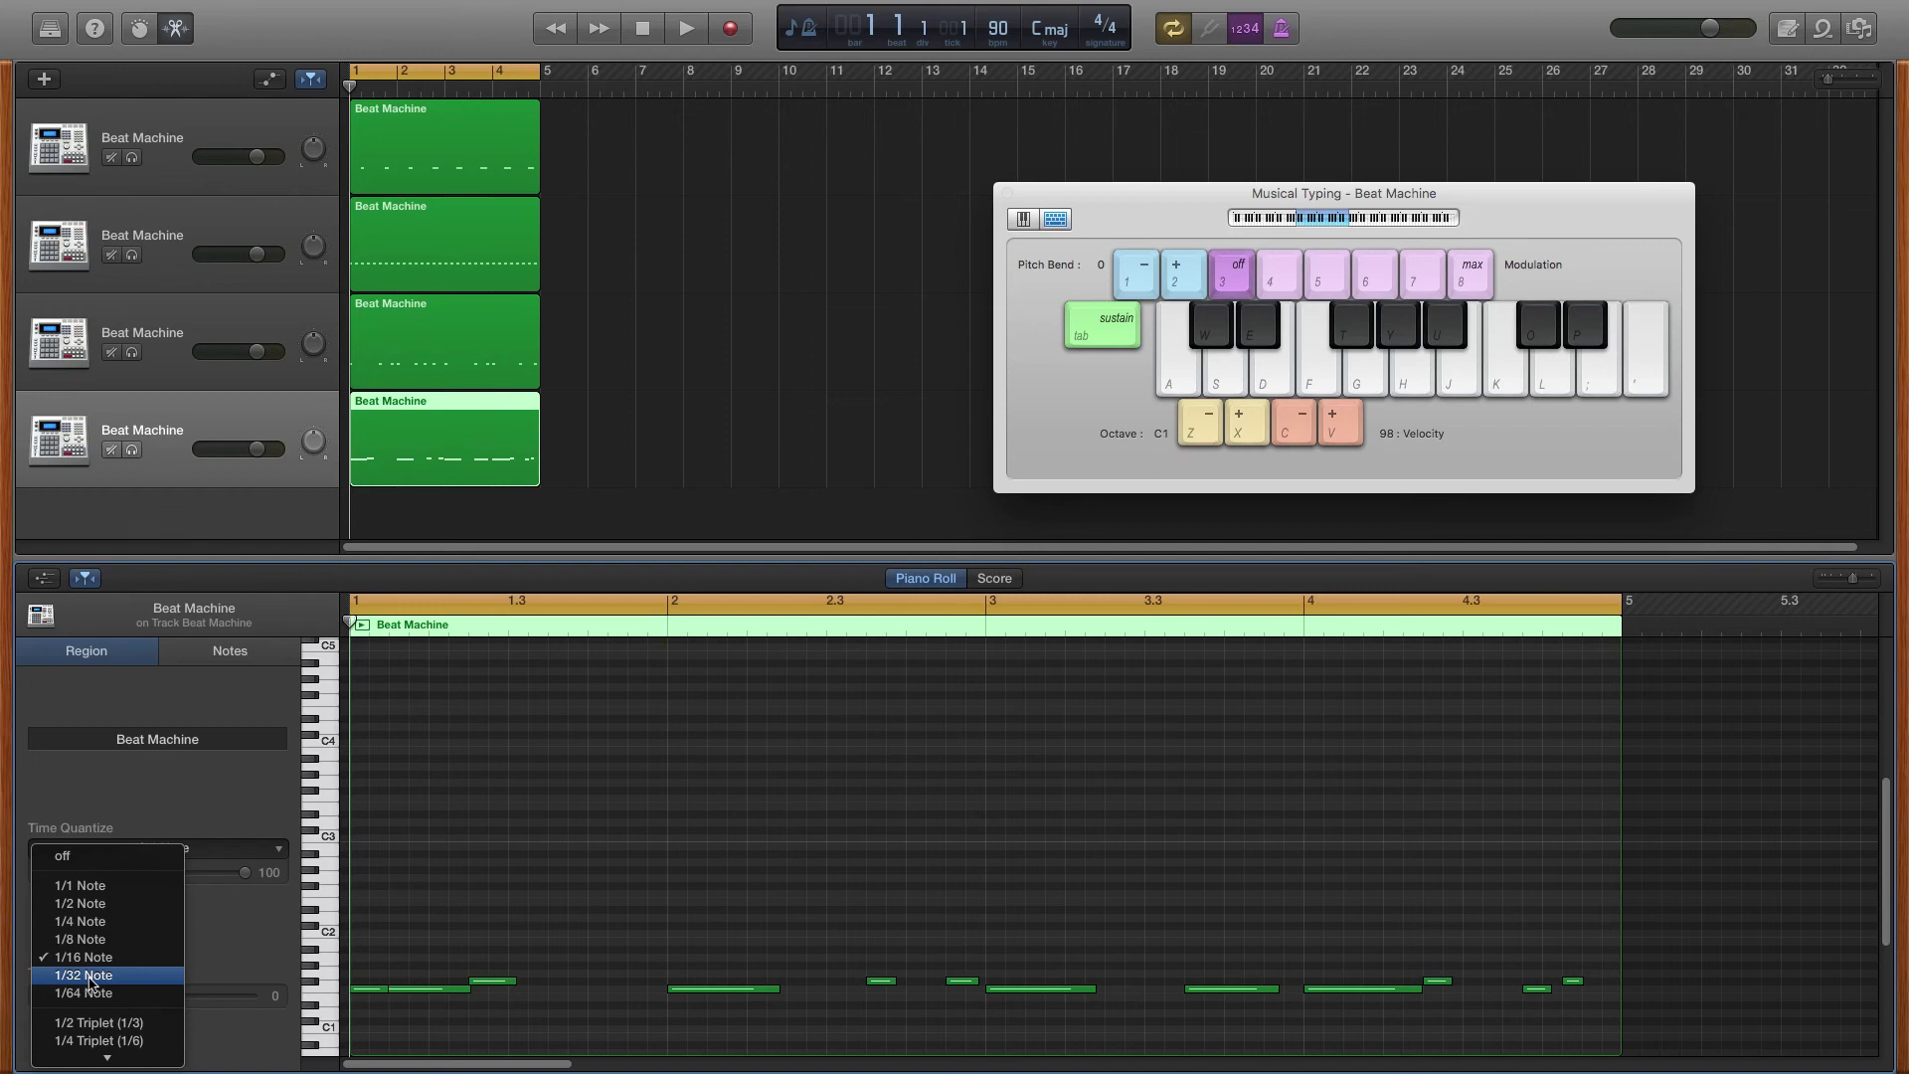
mouse_move(132, 1056)
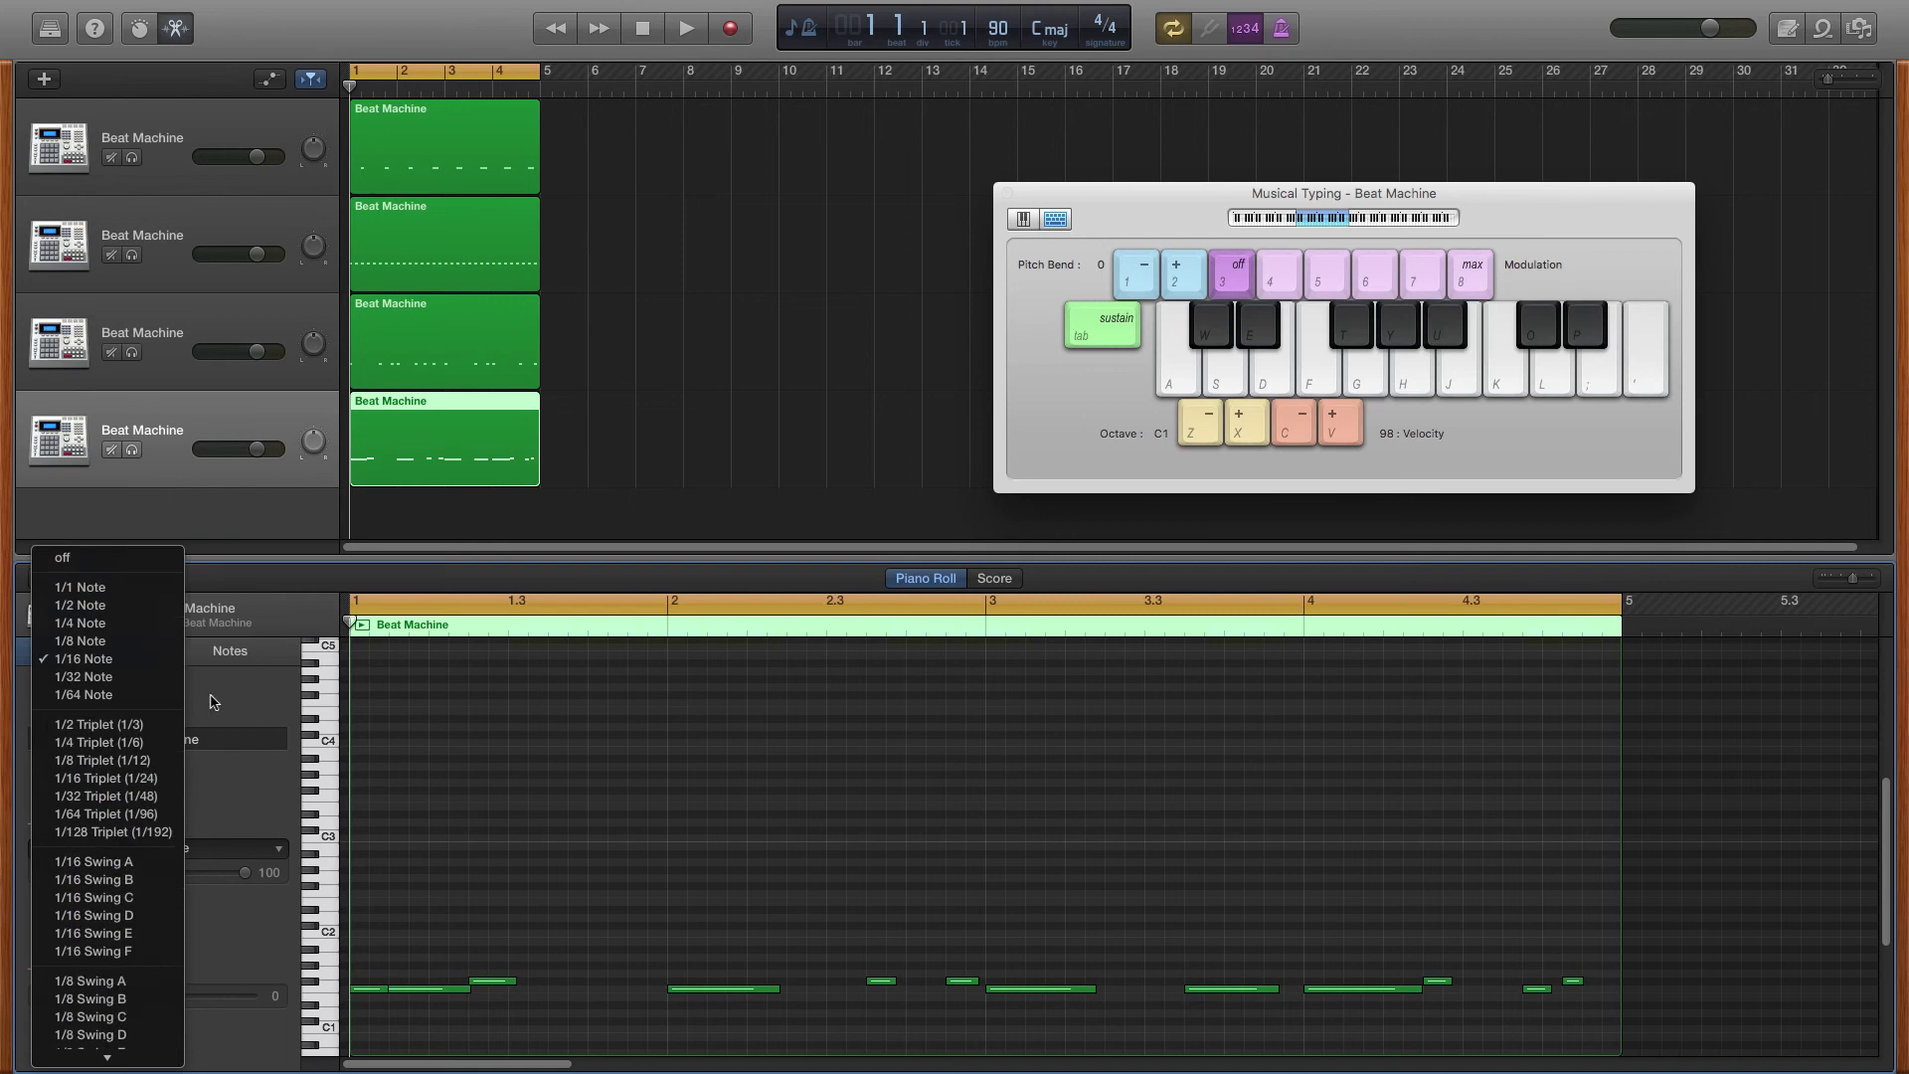
click(249, 783)
- Move the F#1 note between 1.2 and 1.3 up to A2, comparing the pattern by playback before and after
key(space)
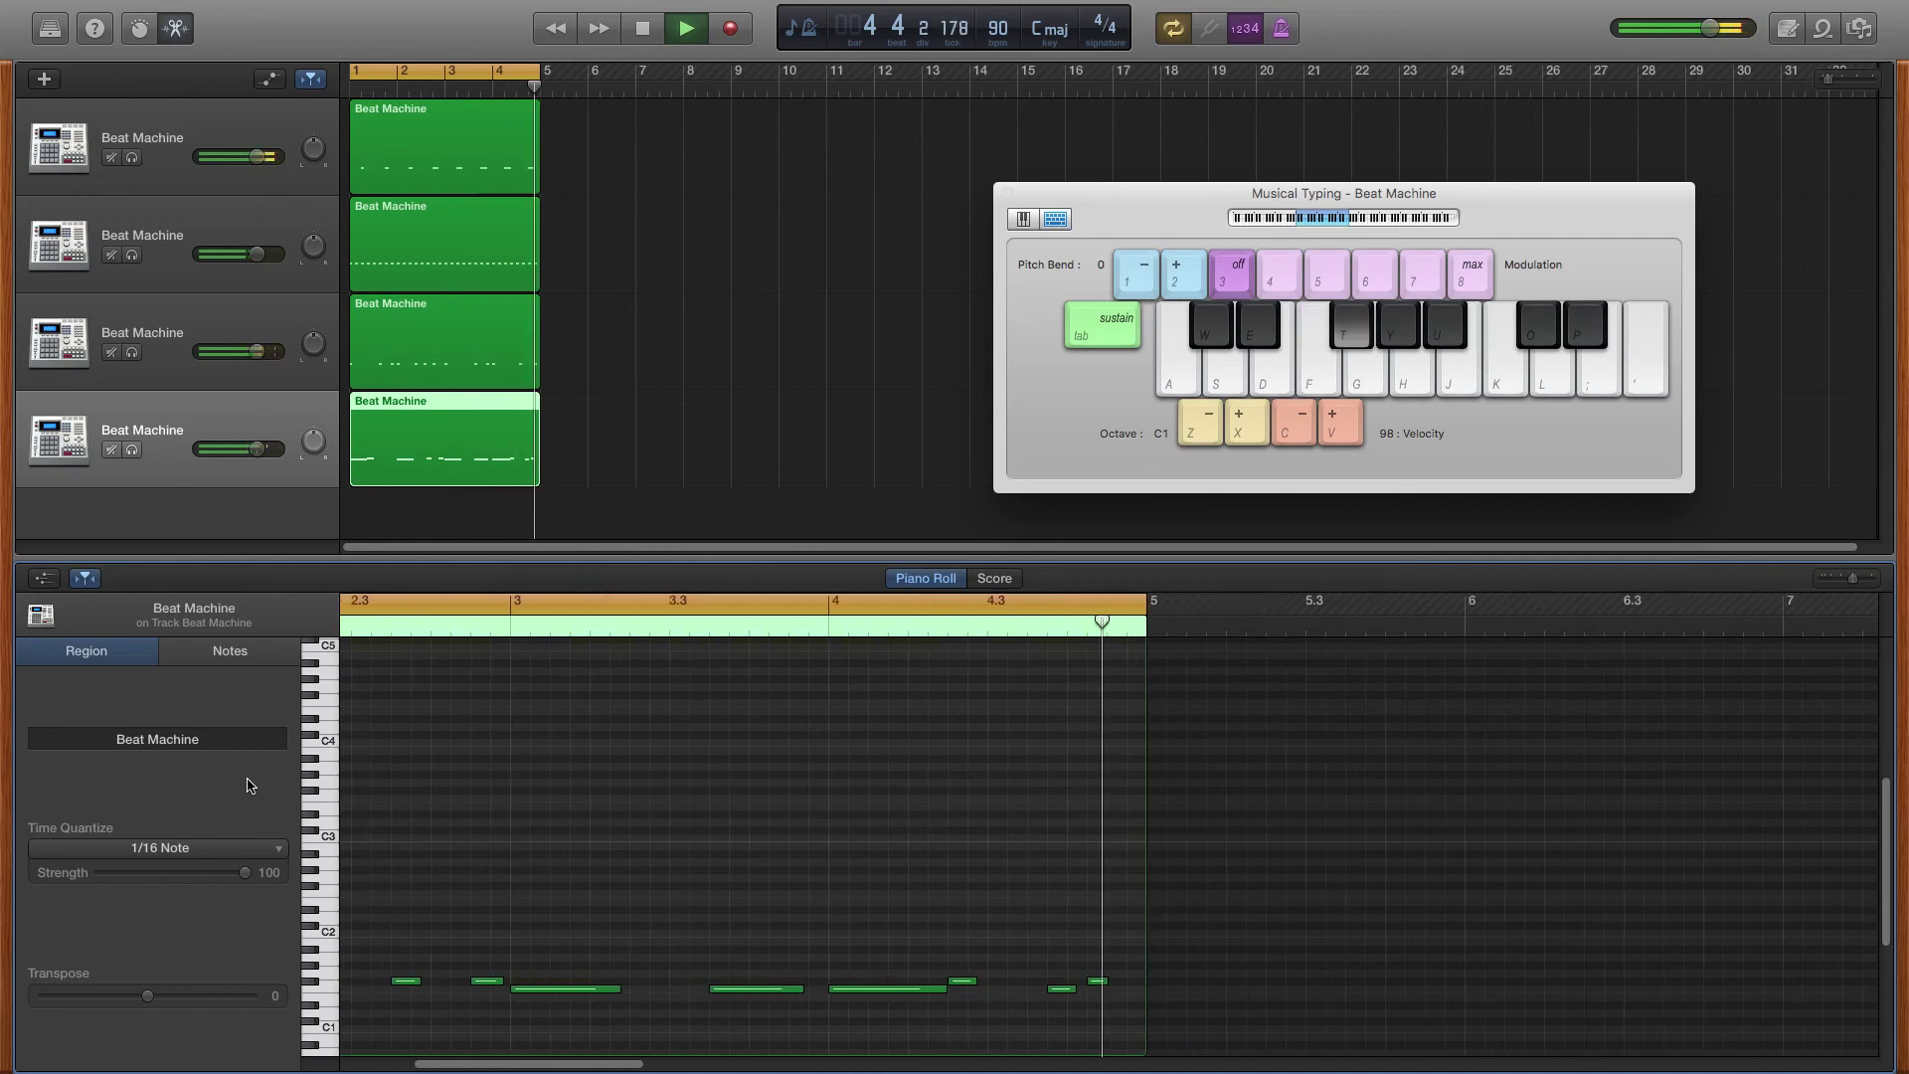
key(space)
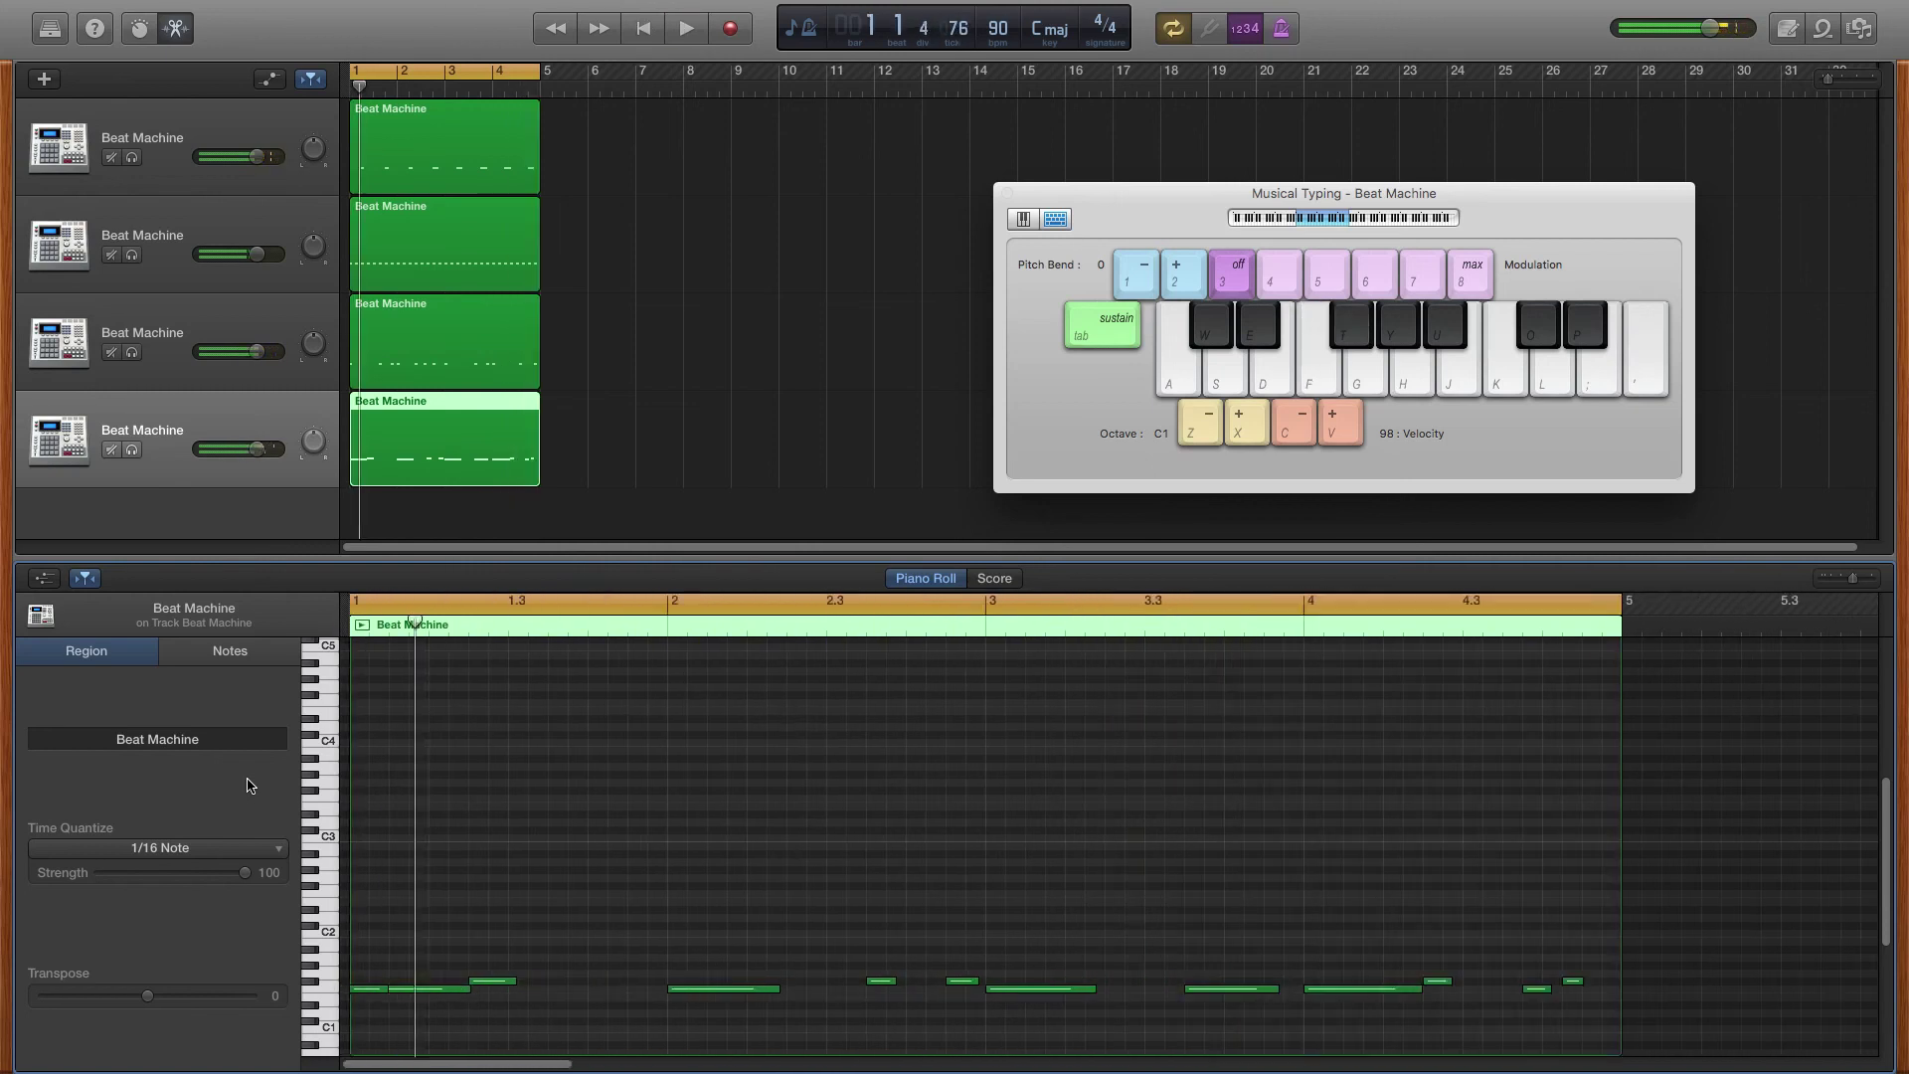
click(492, 987)
drag(492, 987, 481, 867)
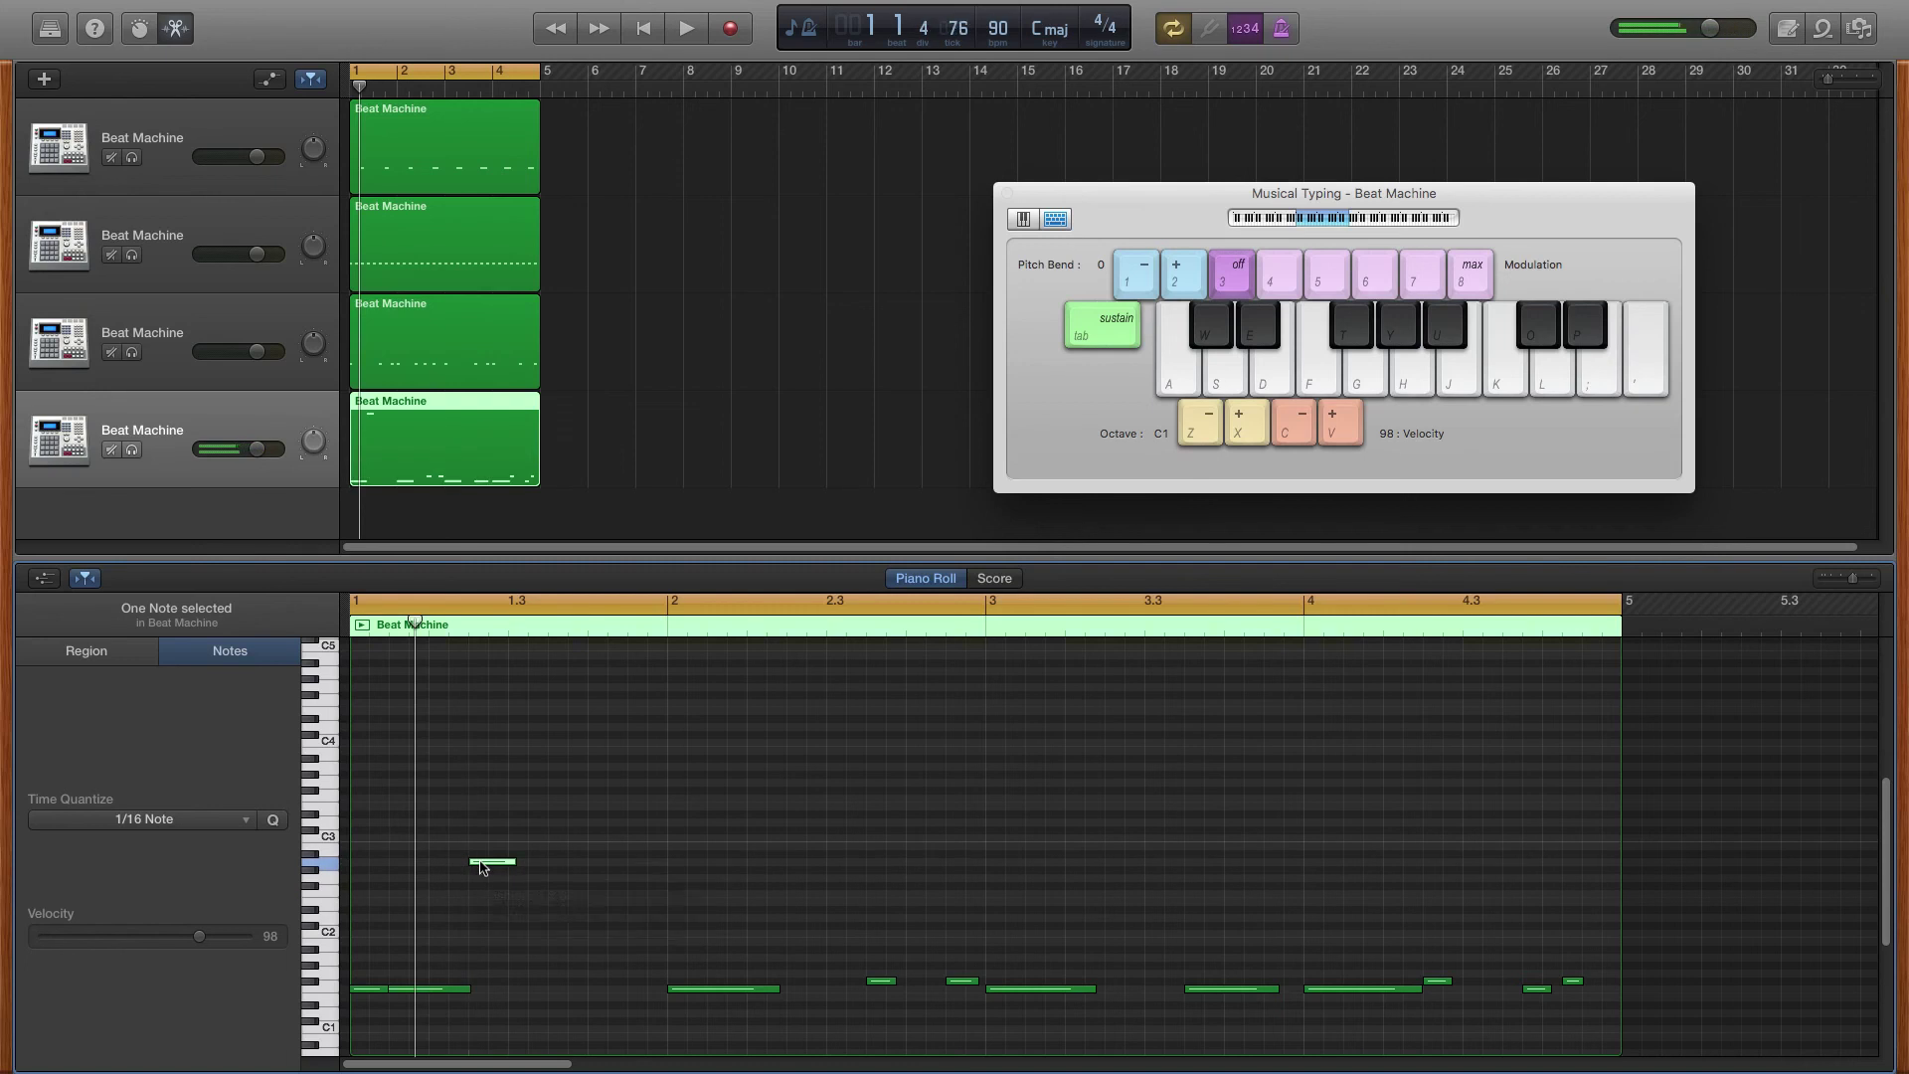
click(482, 867)
key(space)
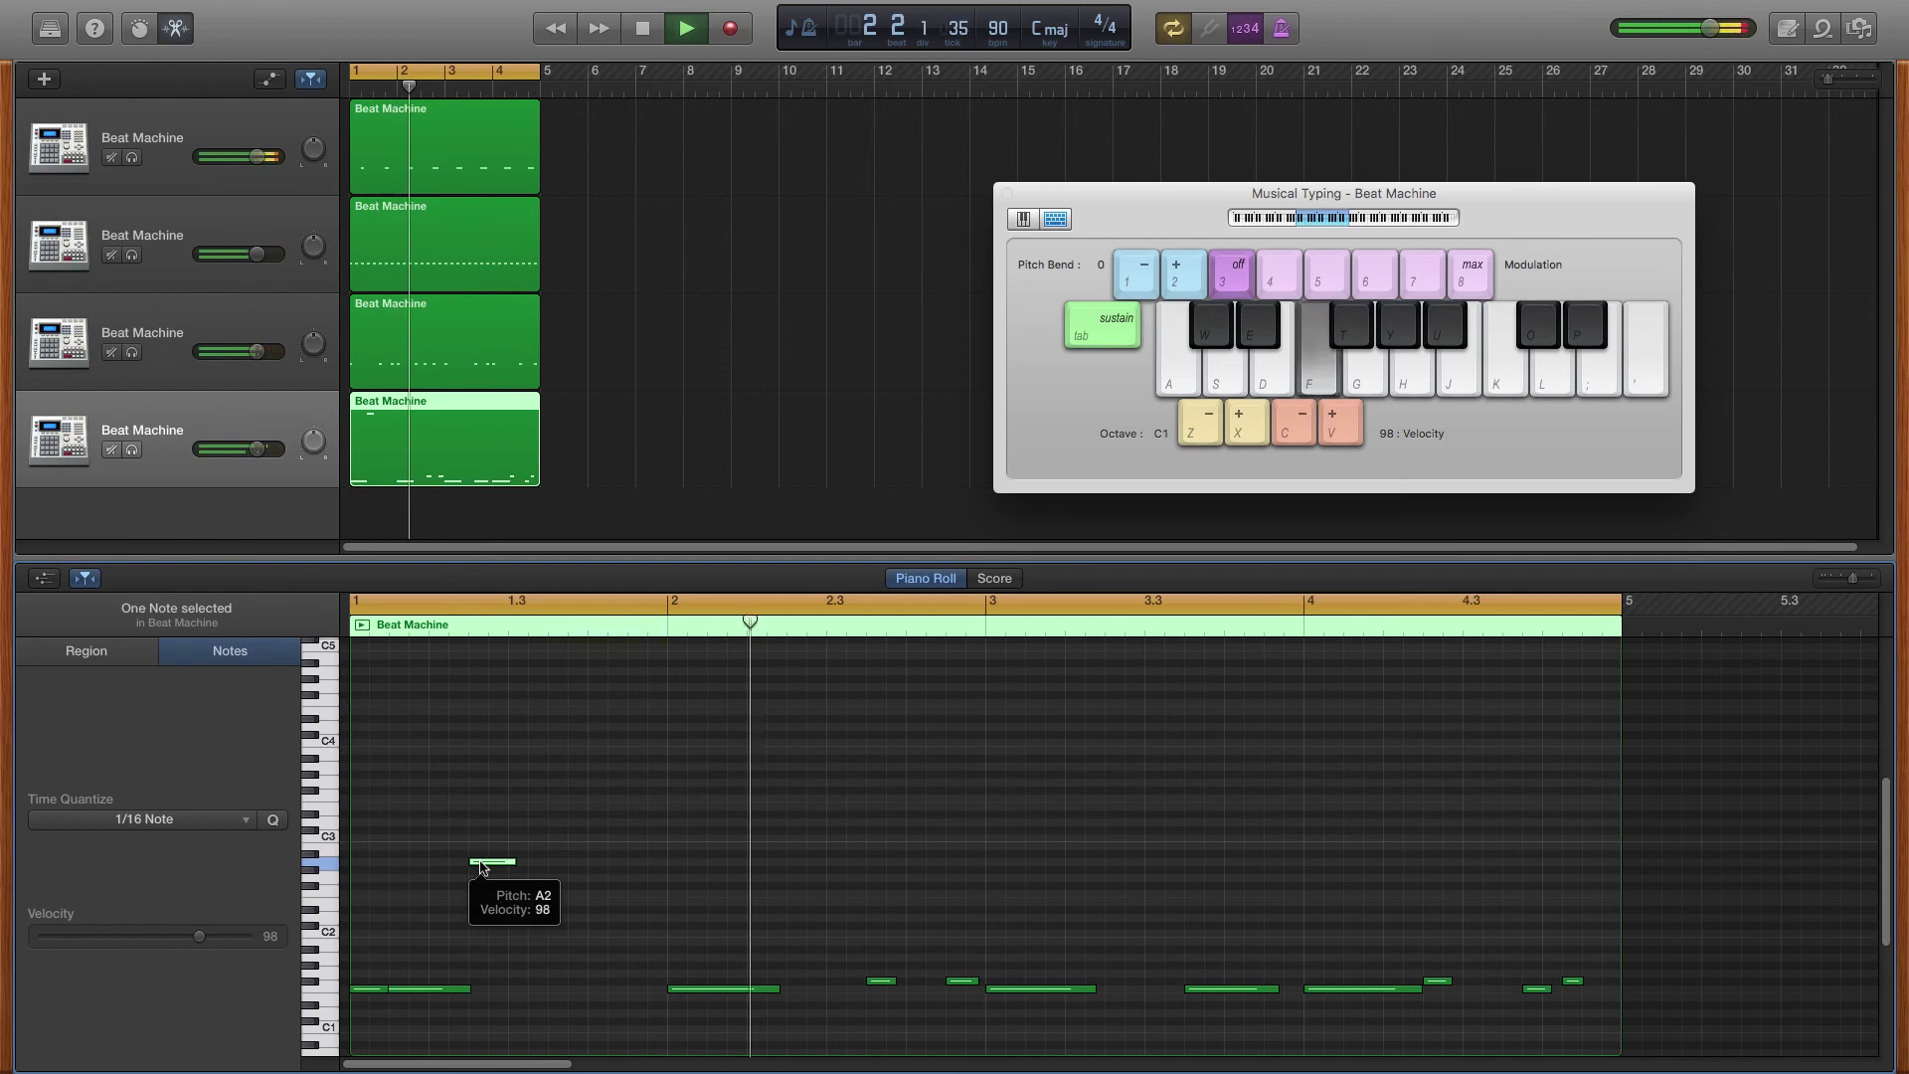
key(space)
- Add a second A2 note on 2.4 in the fourth track's region and play it back from the start
drag(481, 867, 482, 870)
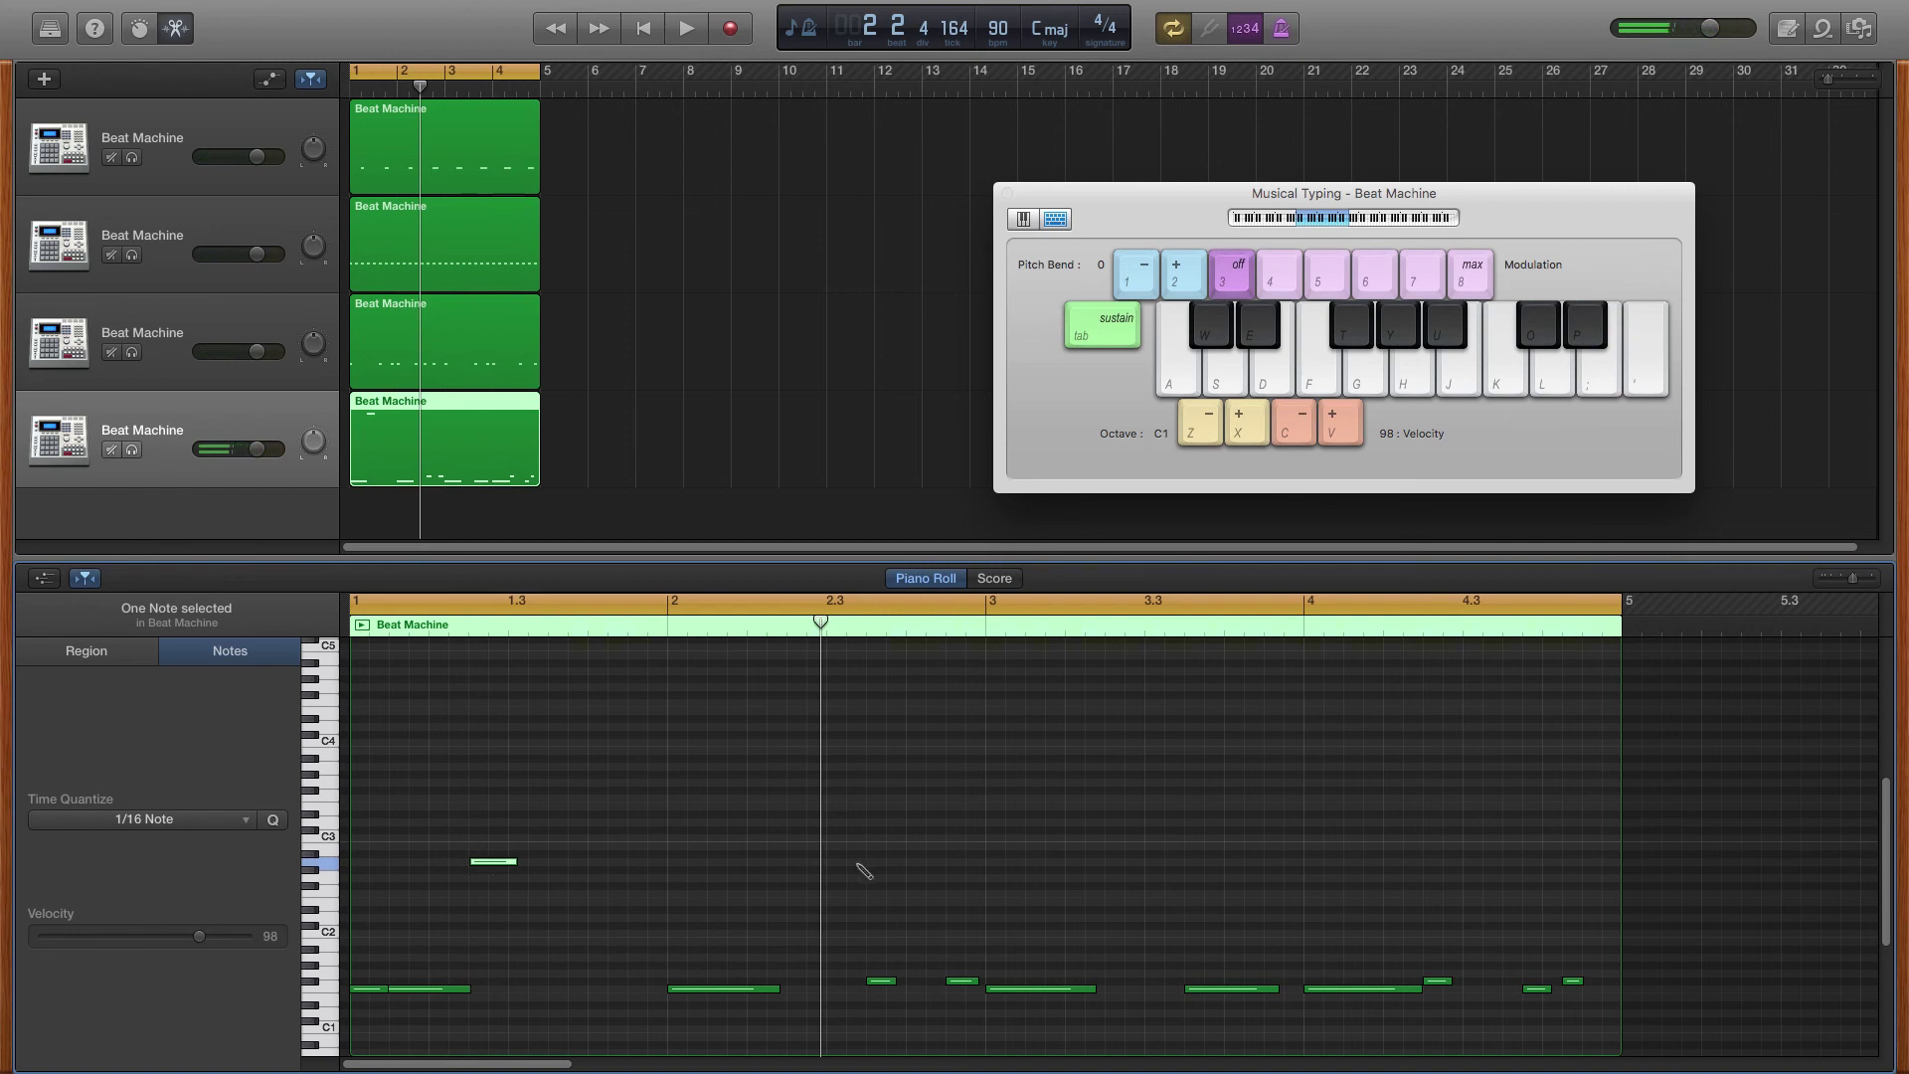
key(Return)
key(space)
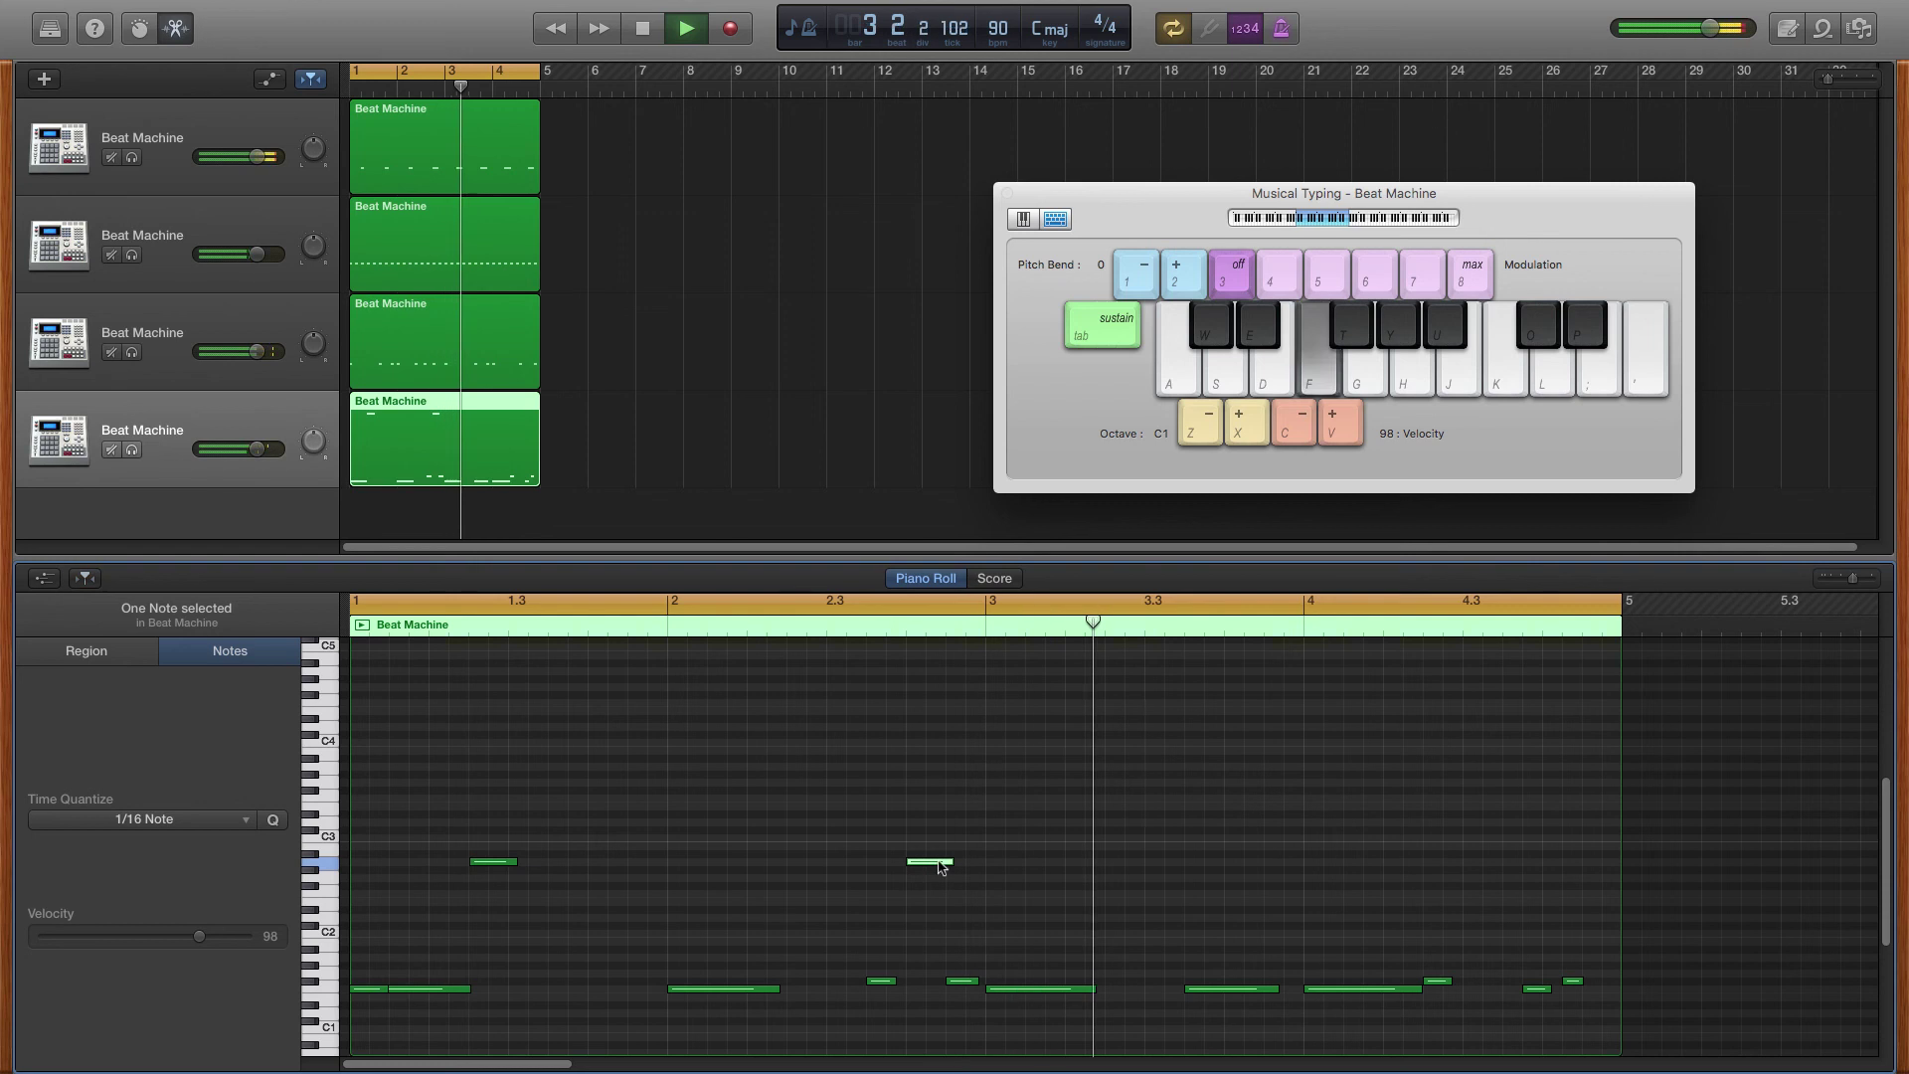
- Move the second A2 note in the fourth track's region to just after 3.3 while the loop plays, and stop playback
drag(915, 863, 1068, 867)
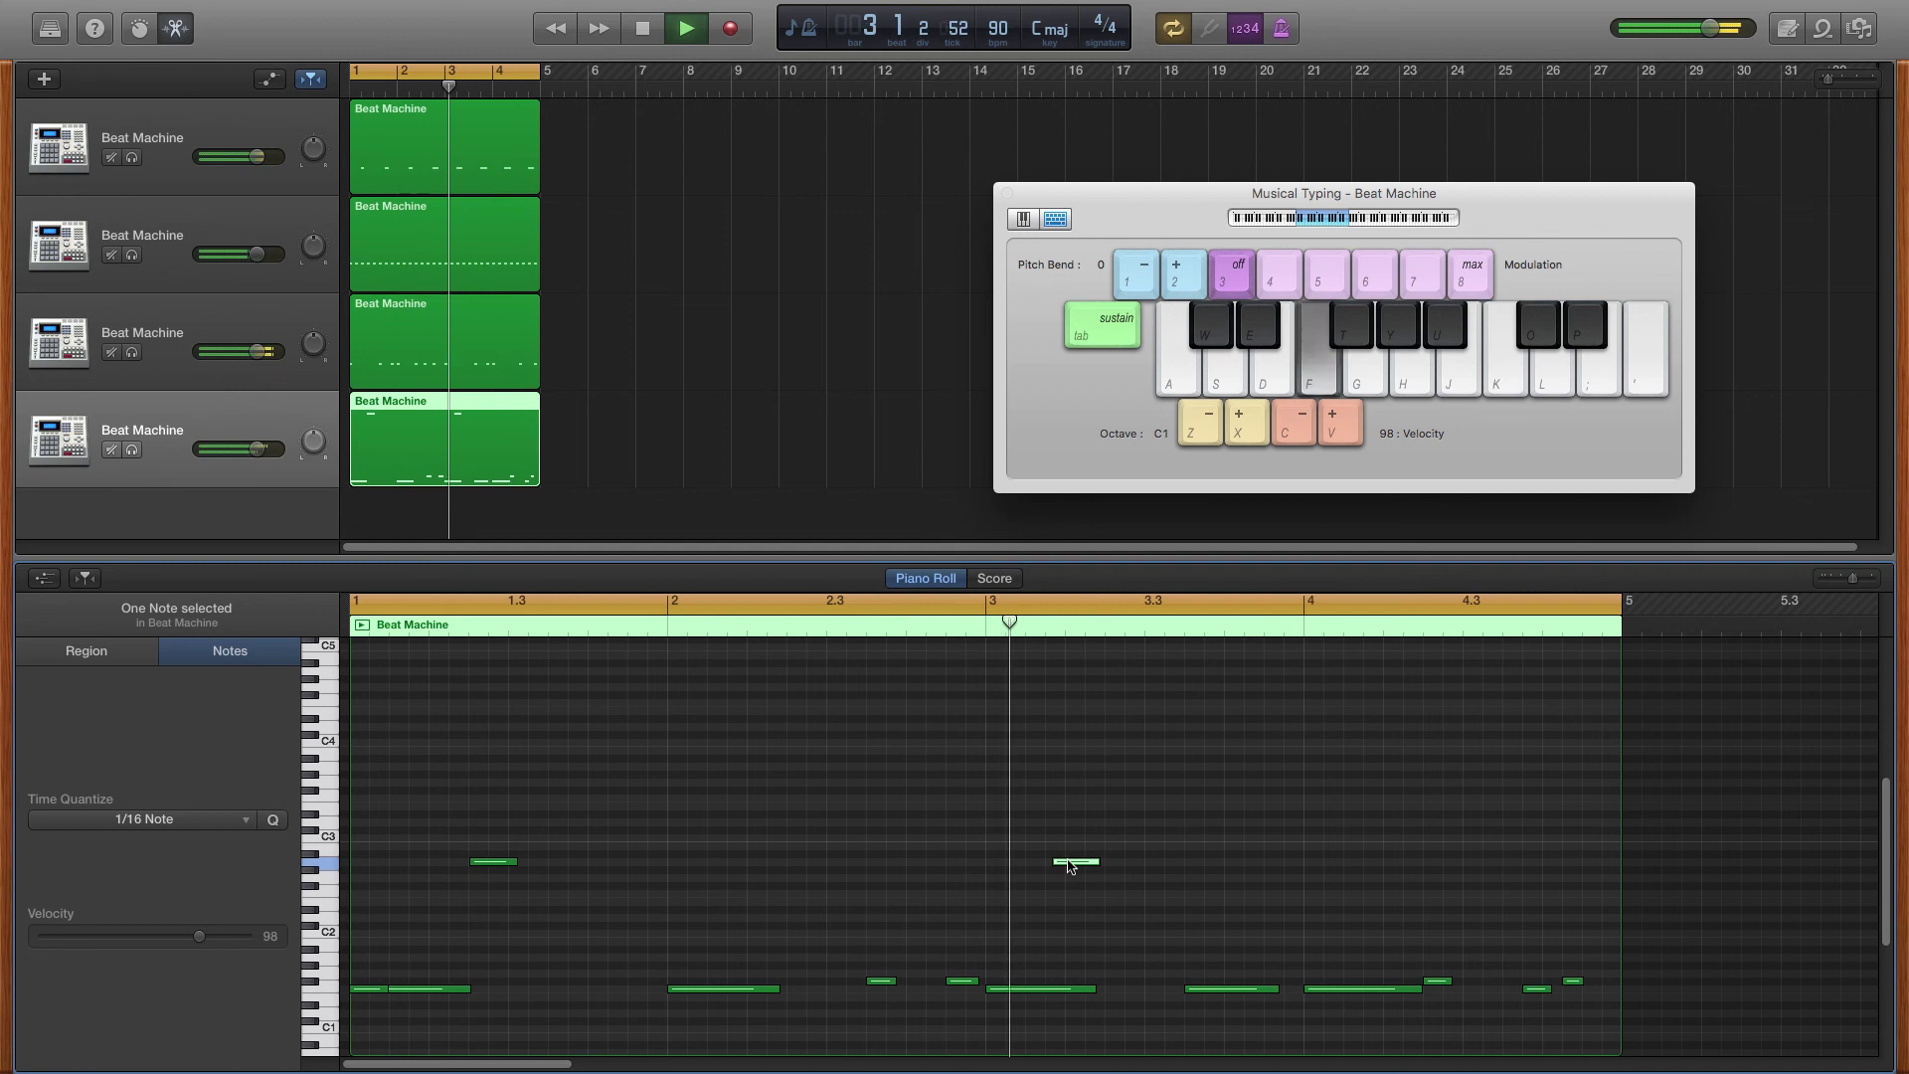
drag(1069, 866, 1183, 868)
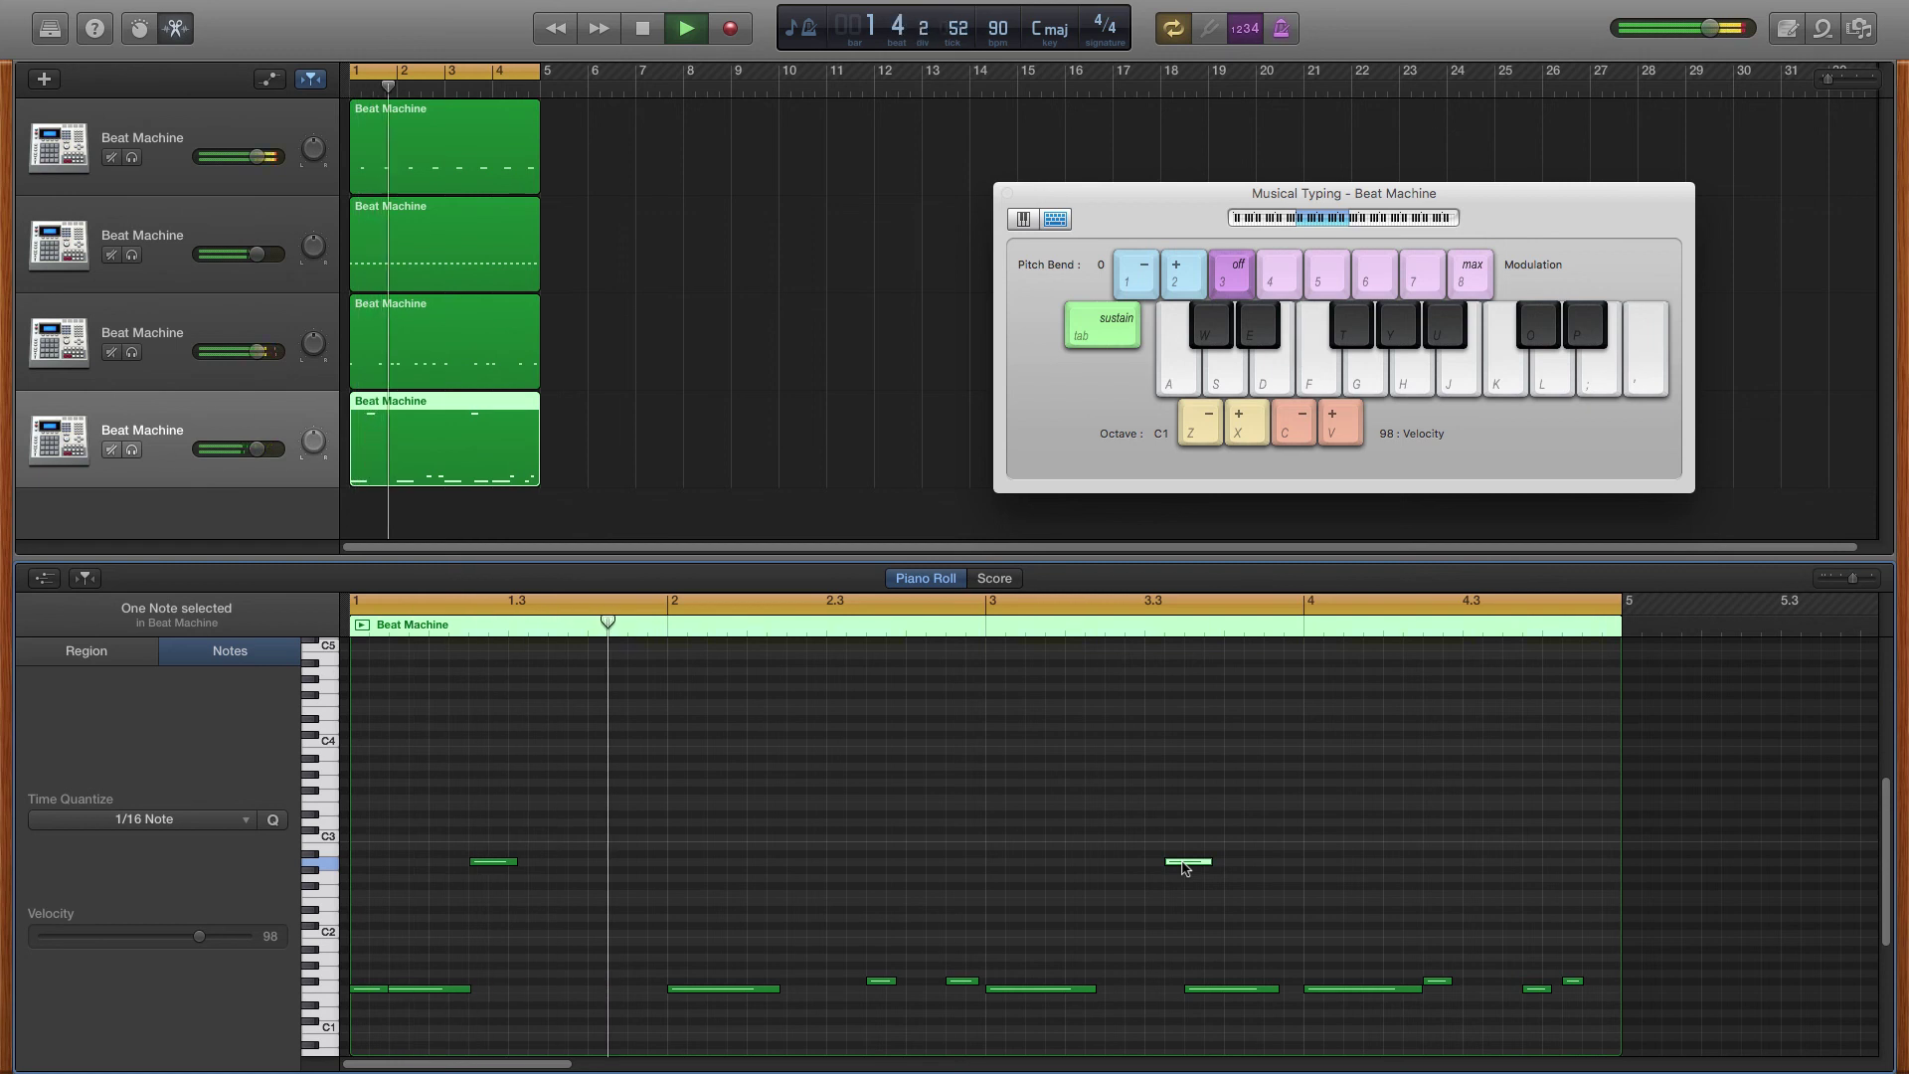
key(space)
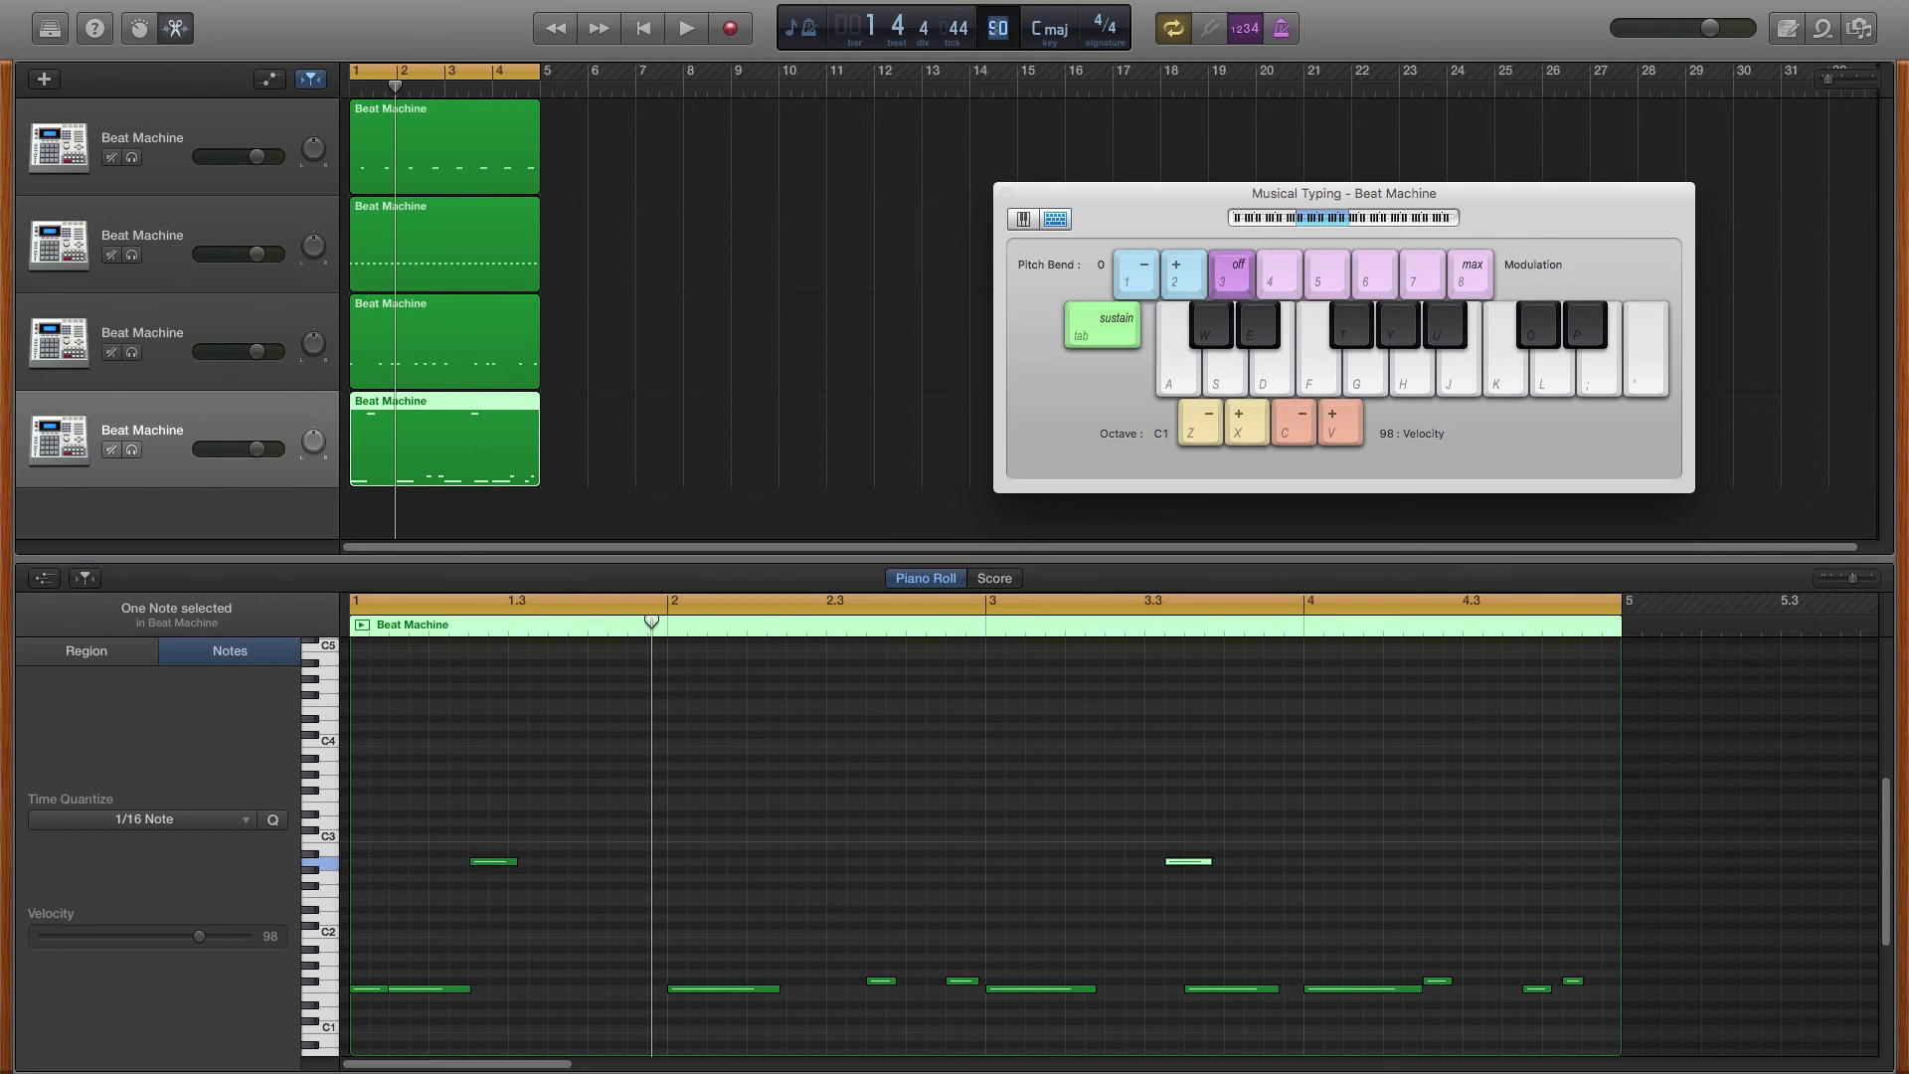
- Set the project tempo to 160 bpm and audition the four-bar loop from the start, stopping playback after listening
text(160)
key(Return)
key(Return)
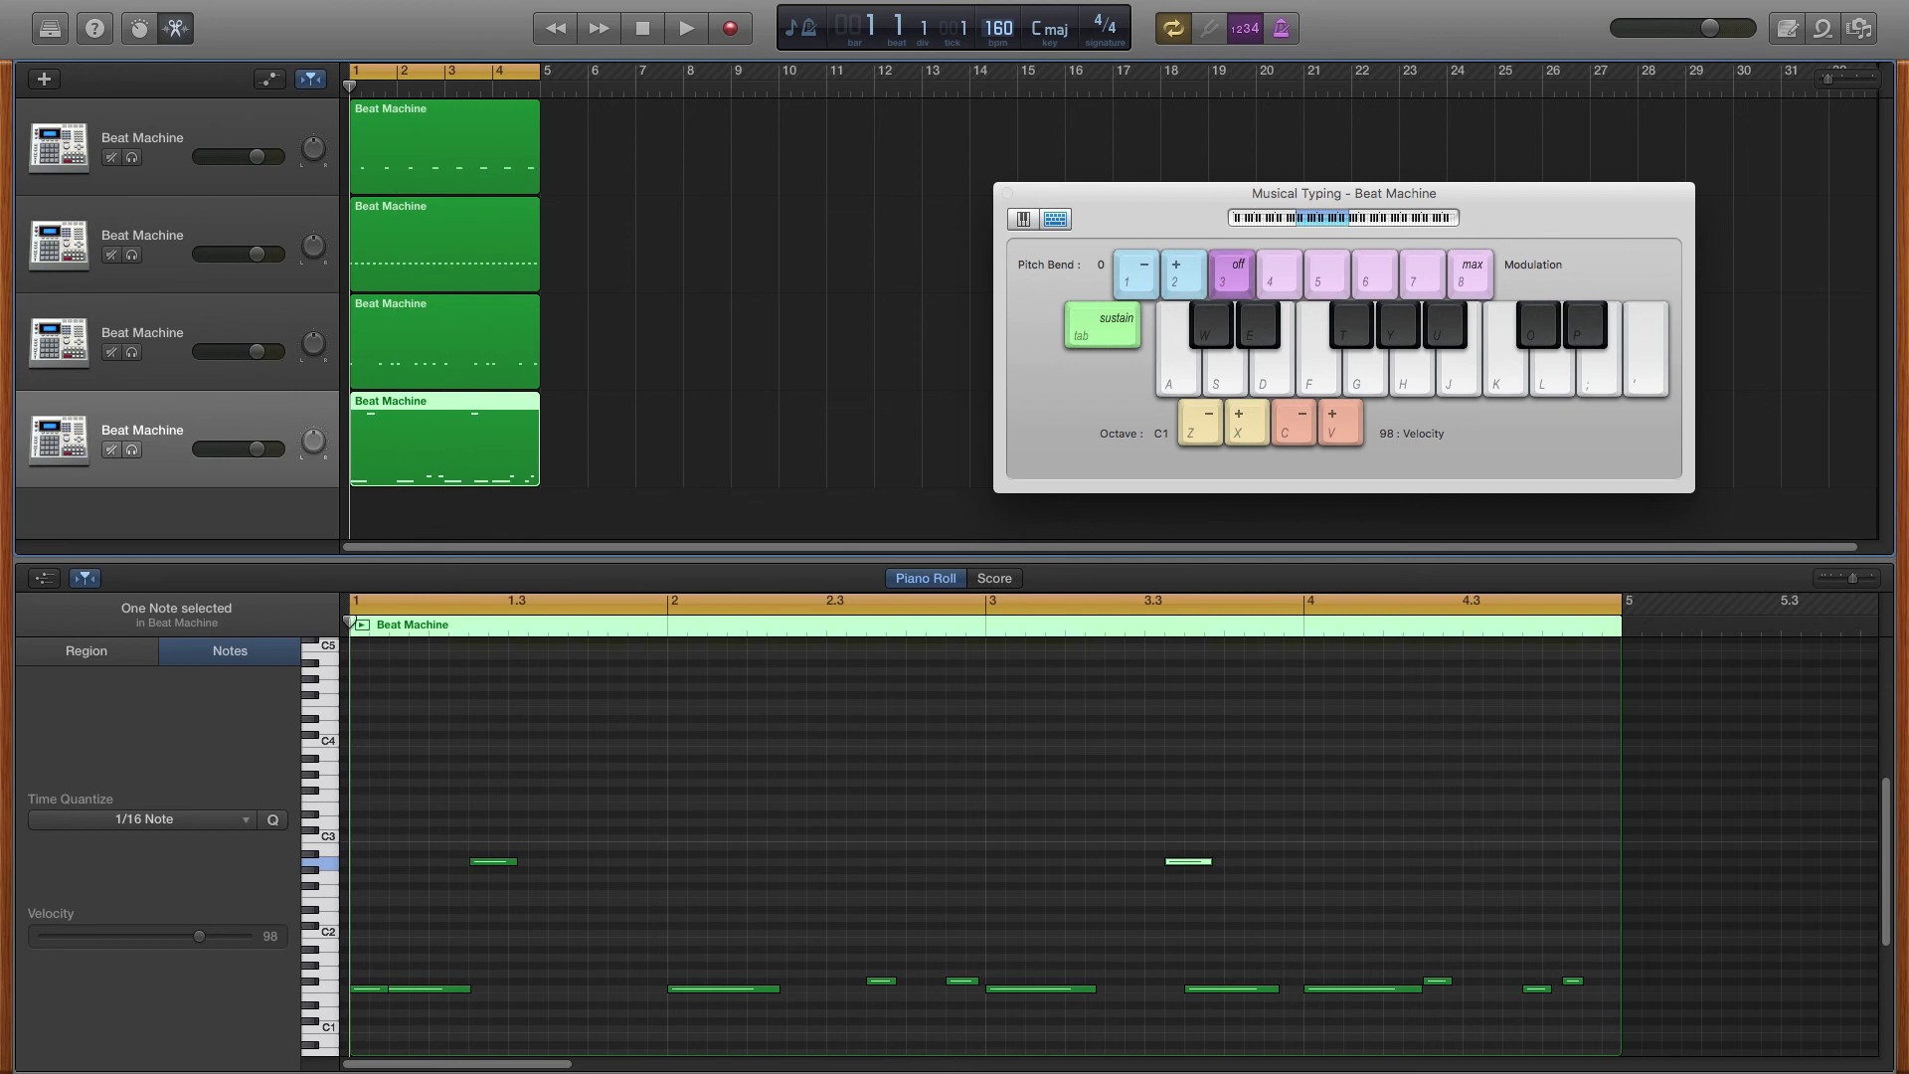
key(space)
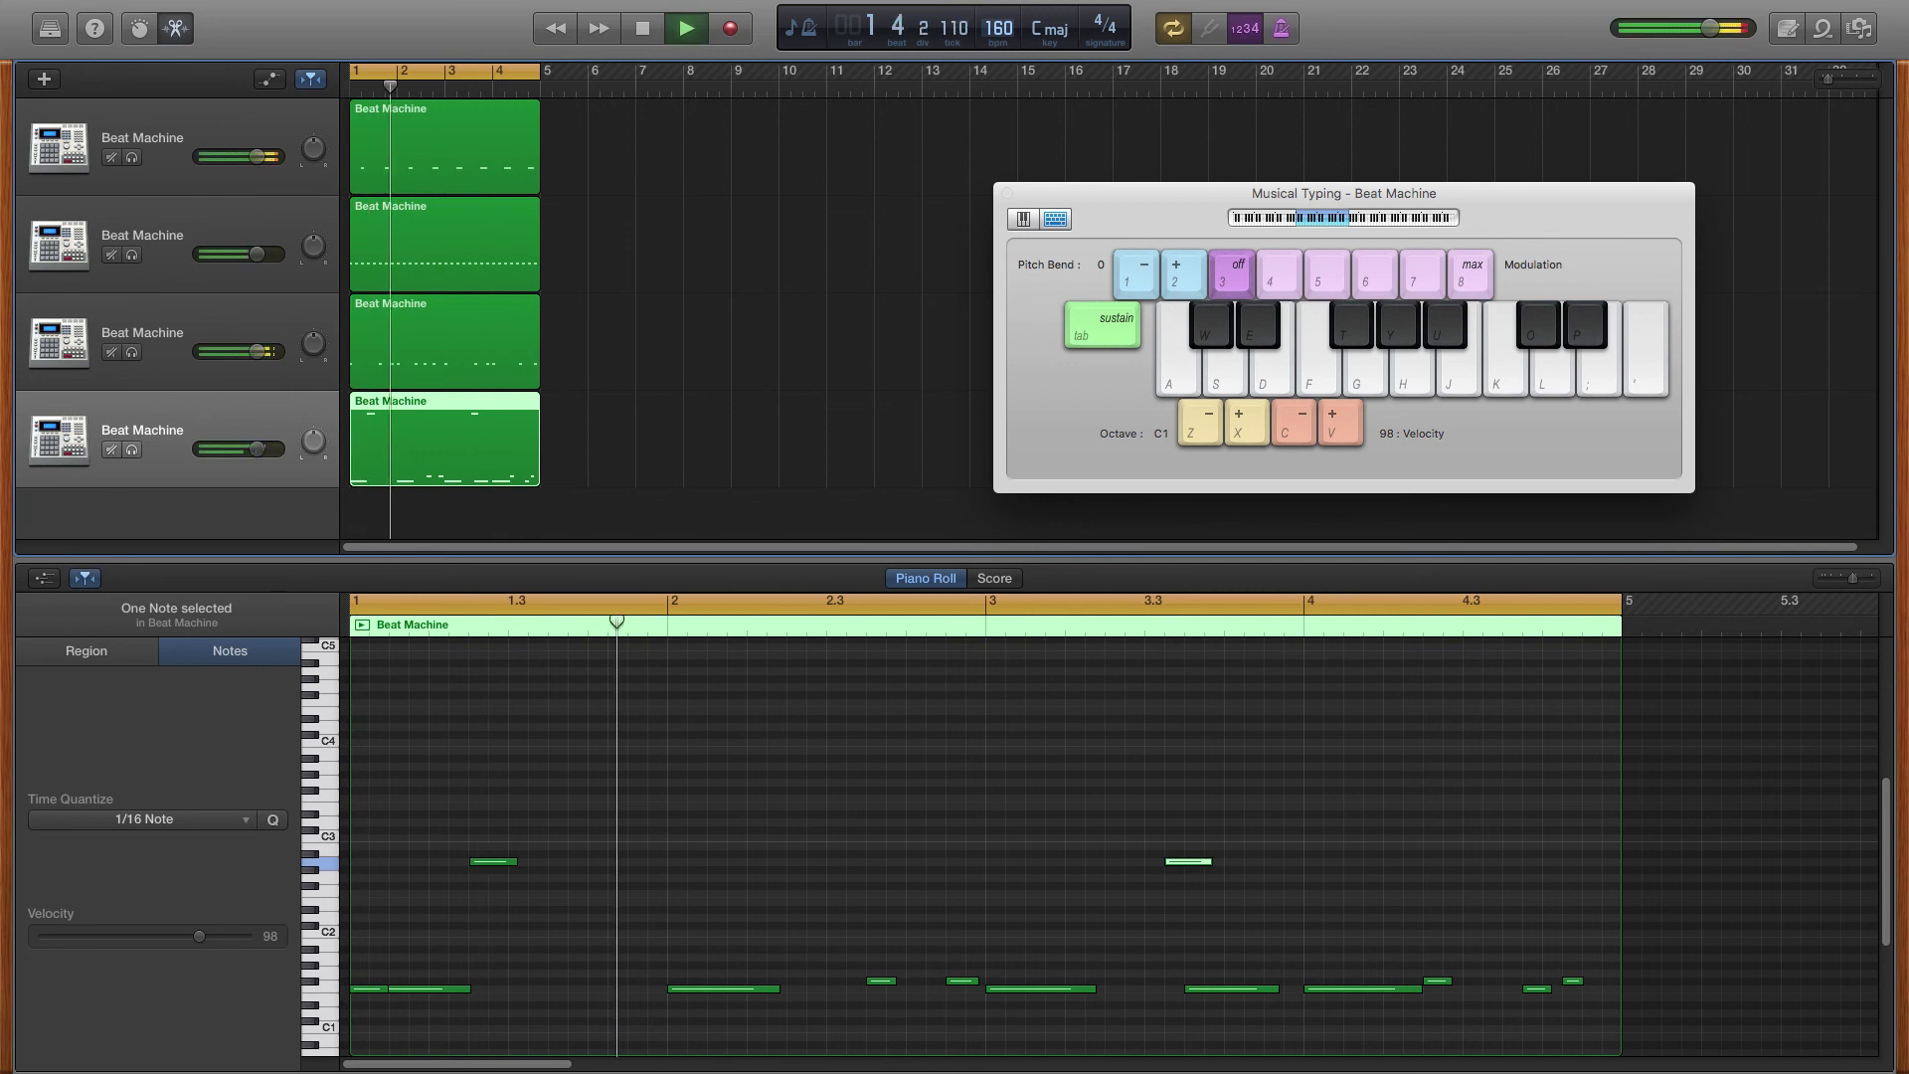
key(f)
key(f)
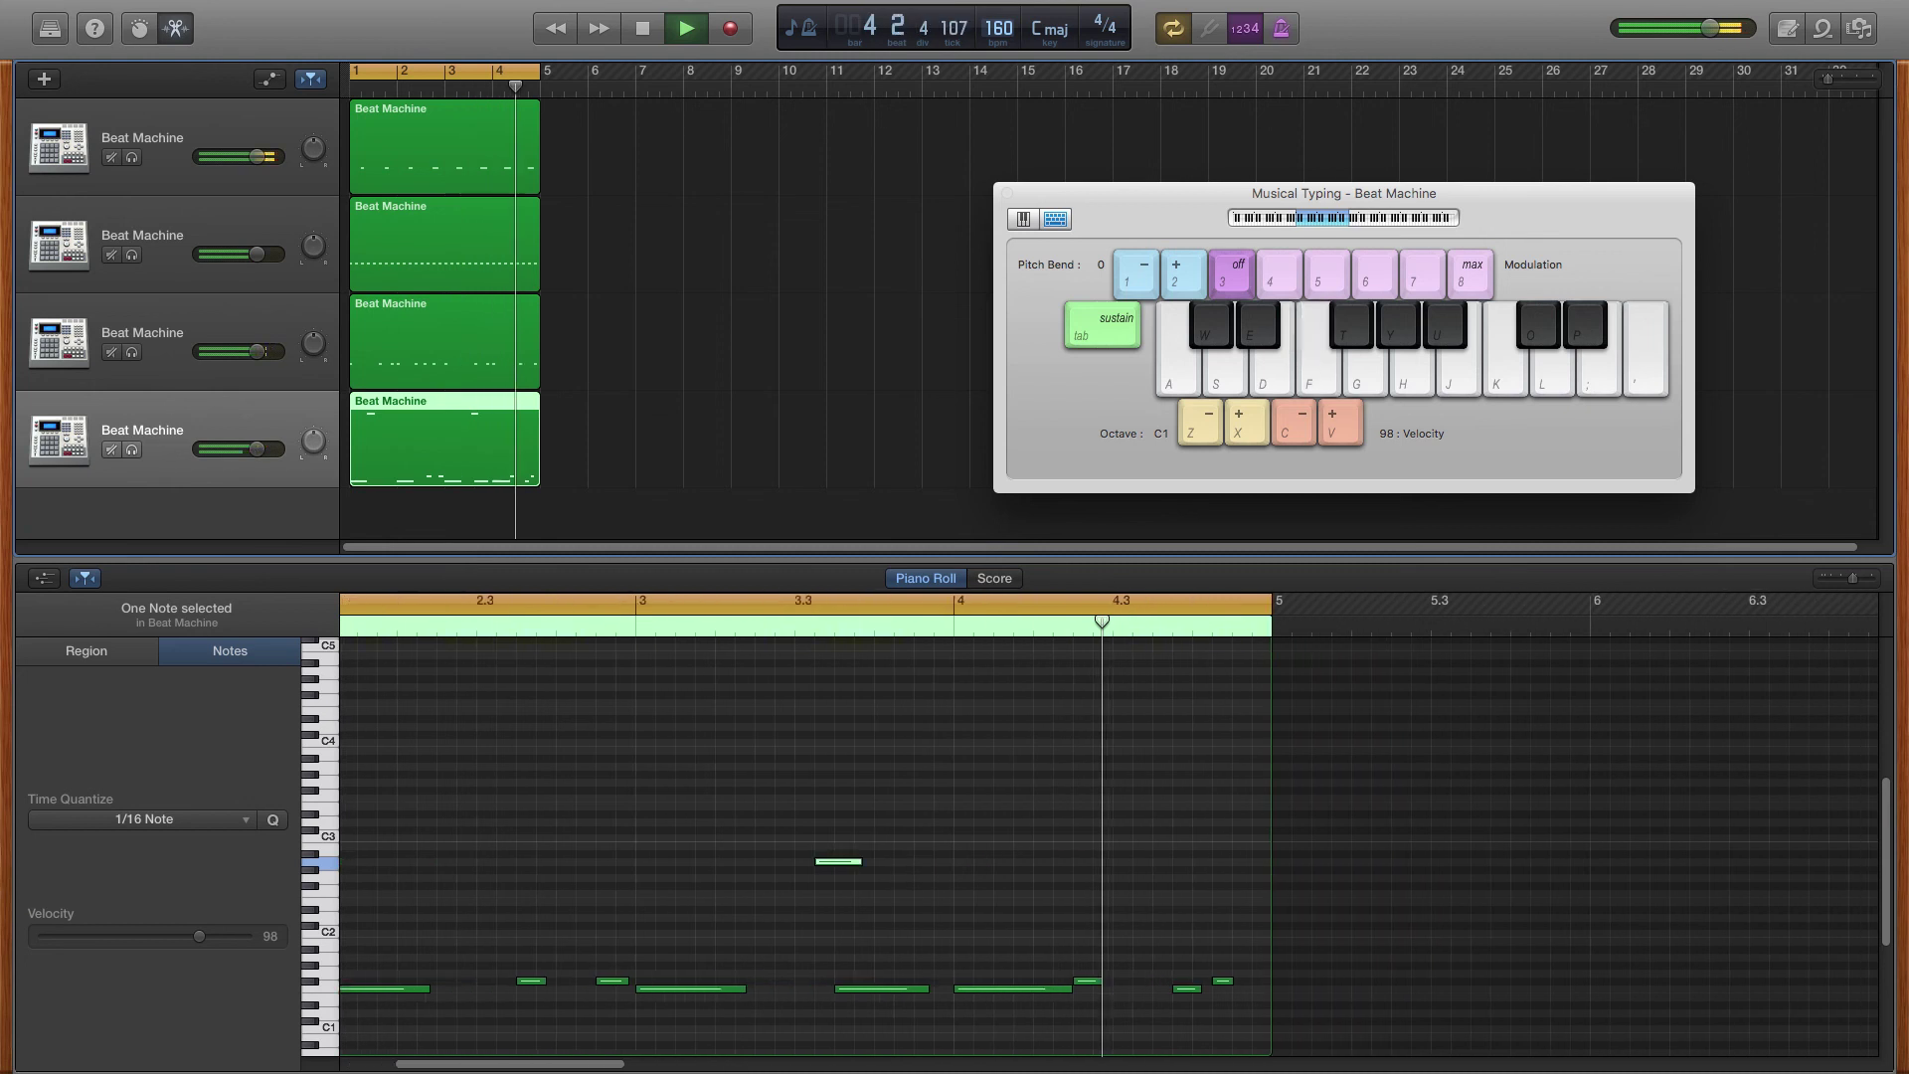
key(space)
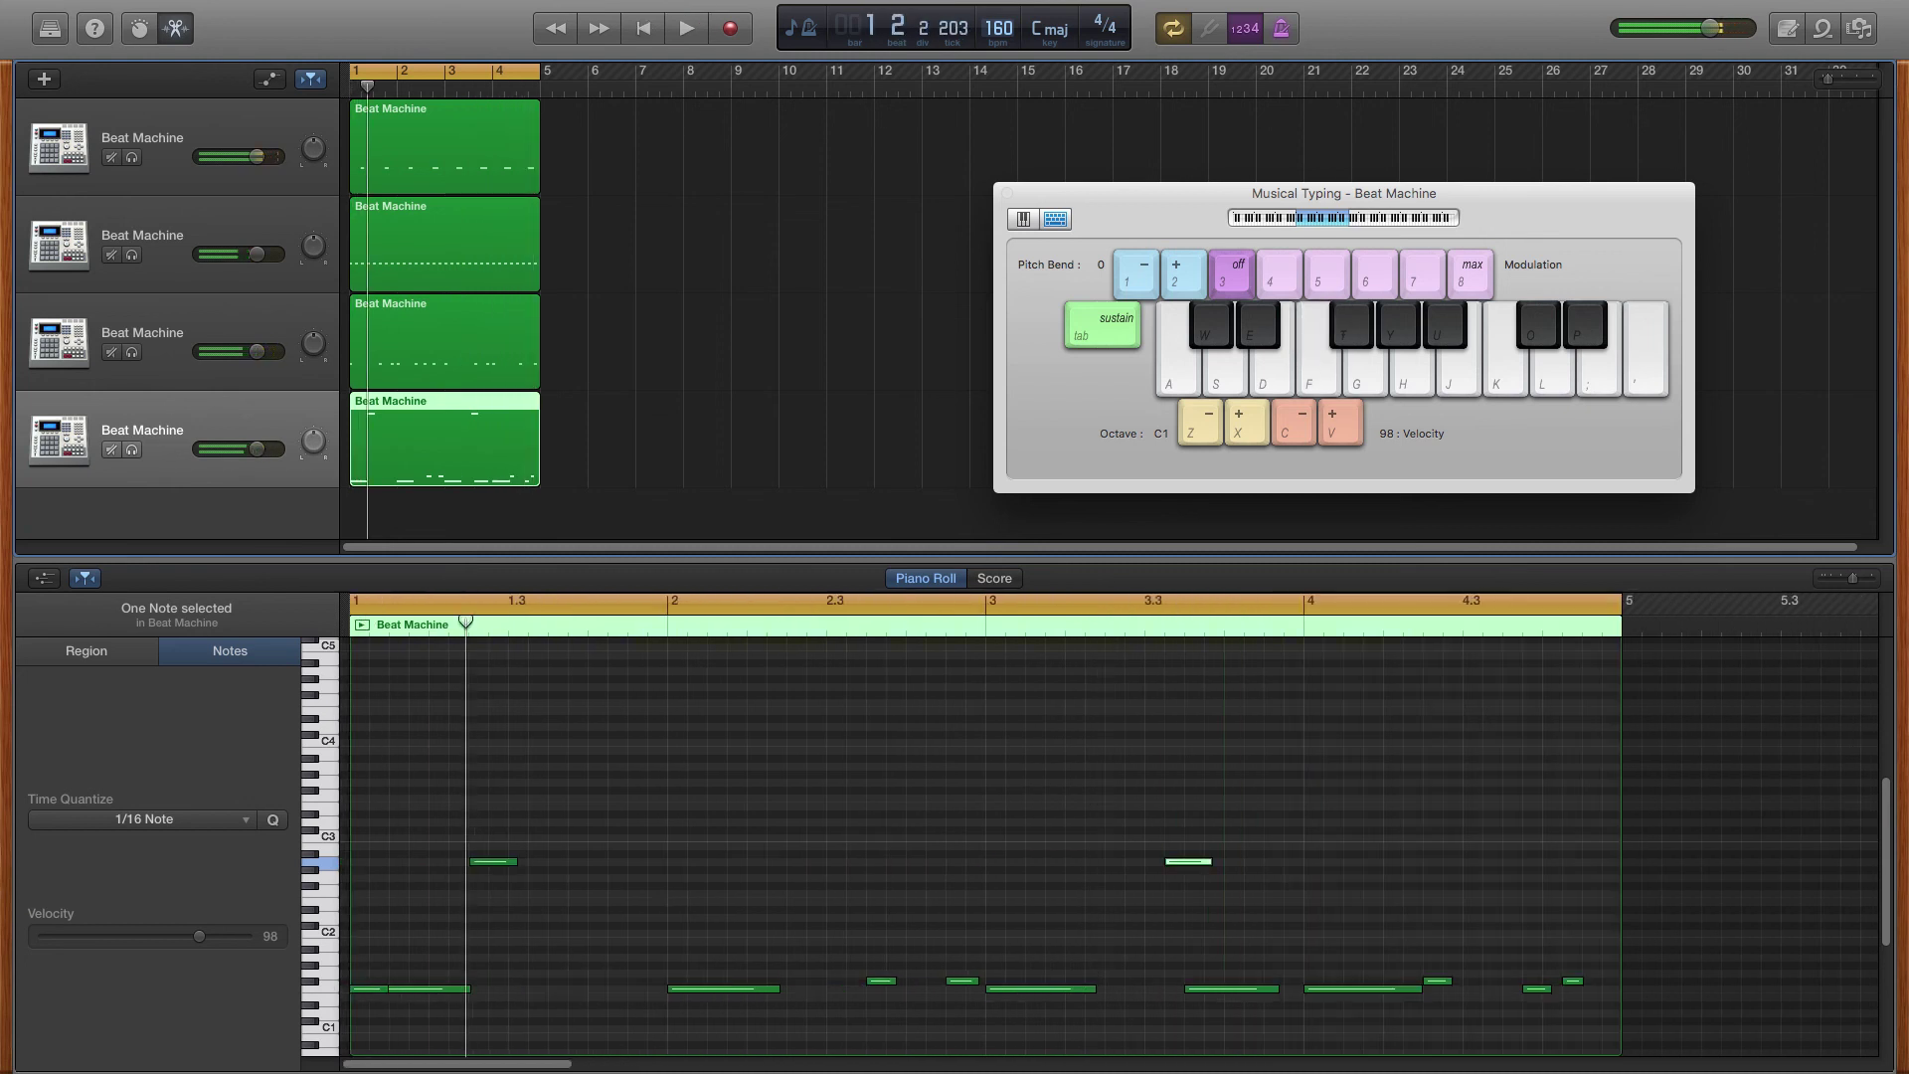